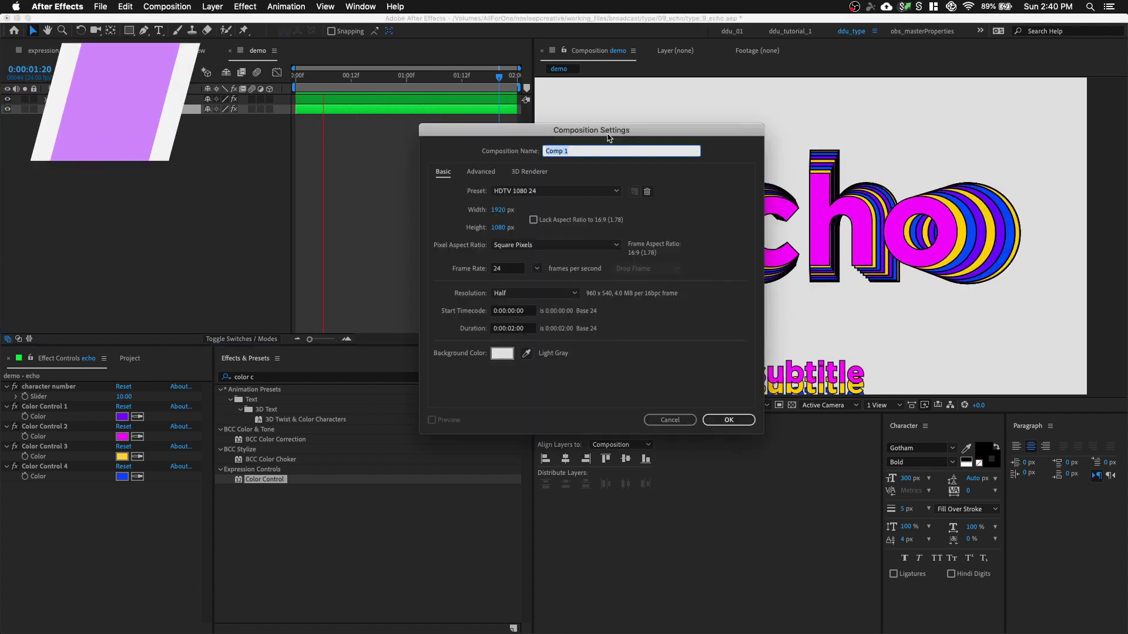
# Name the new HDTV 1080 24 fps composition 'demo'
pyautogui.write('demo')
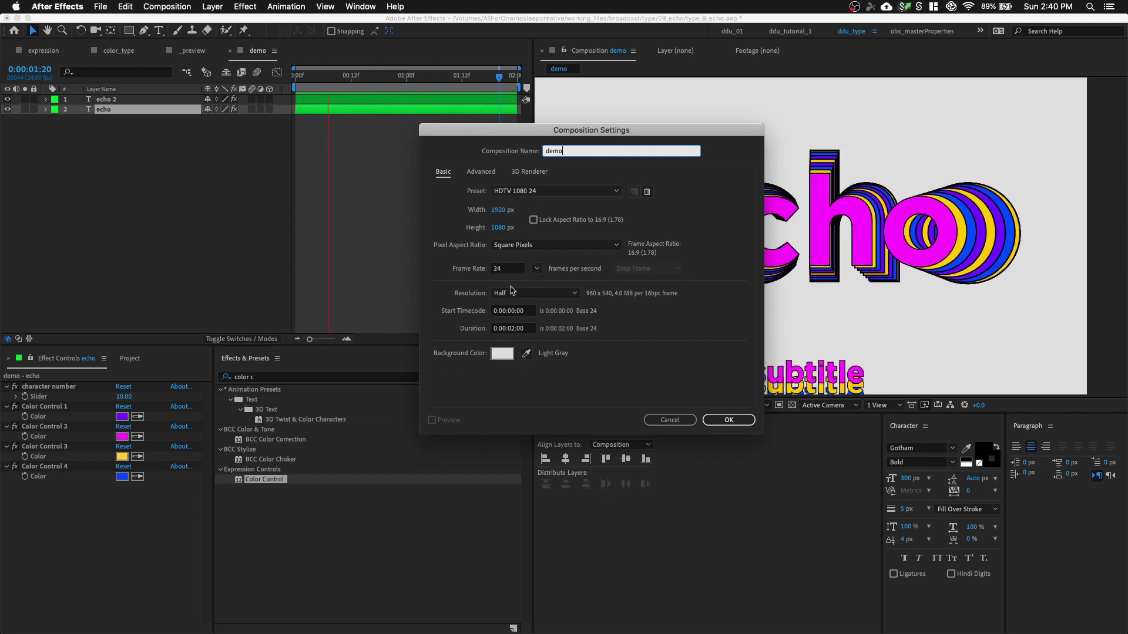
# Create the demo comp and add a text layer reading 'echo'
pyautogui.click(728, 420)
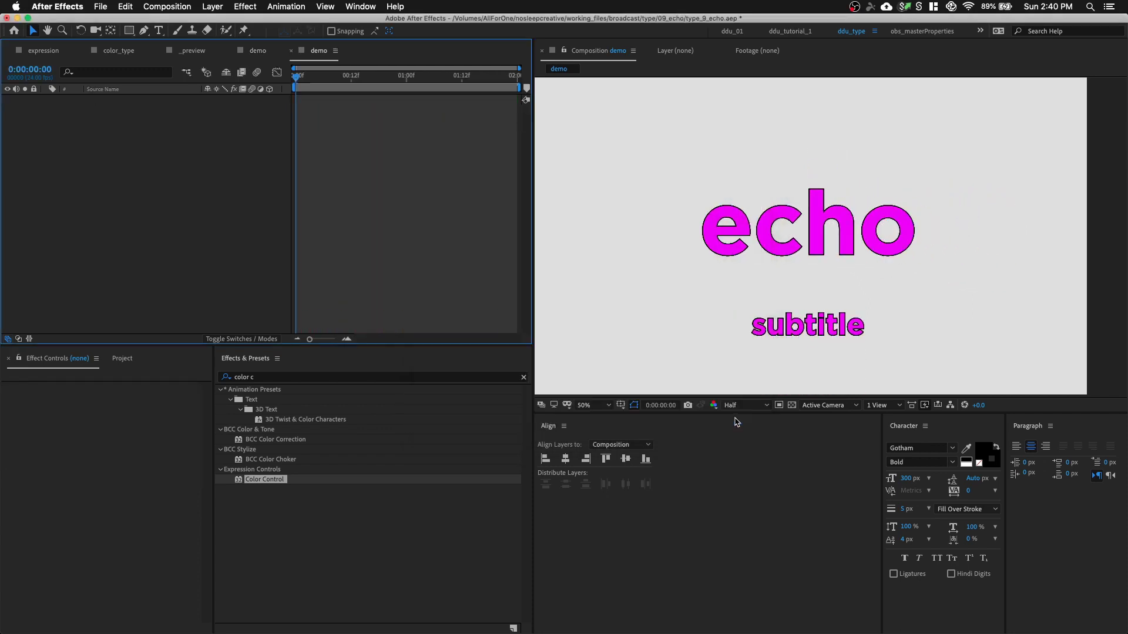
pyautogui.click(653, 212)
pyautogui.press('super+t')
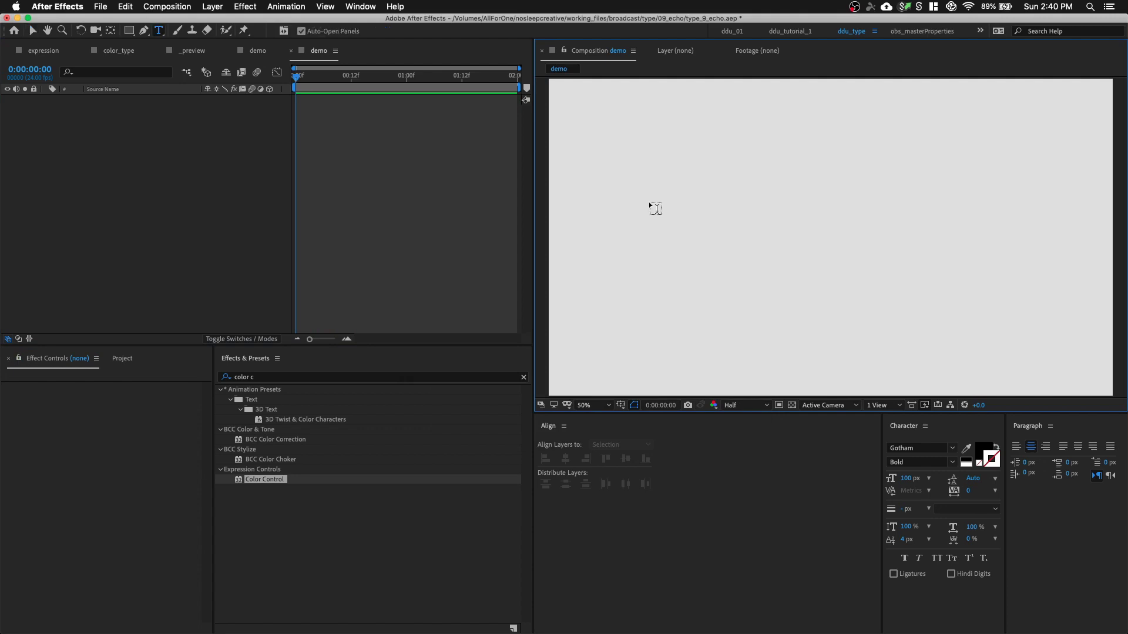
pyautogui.click(689, 182)
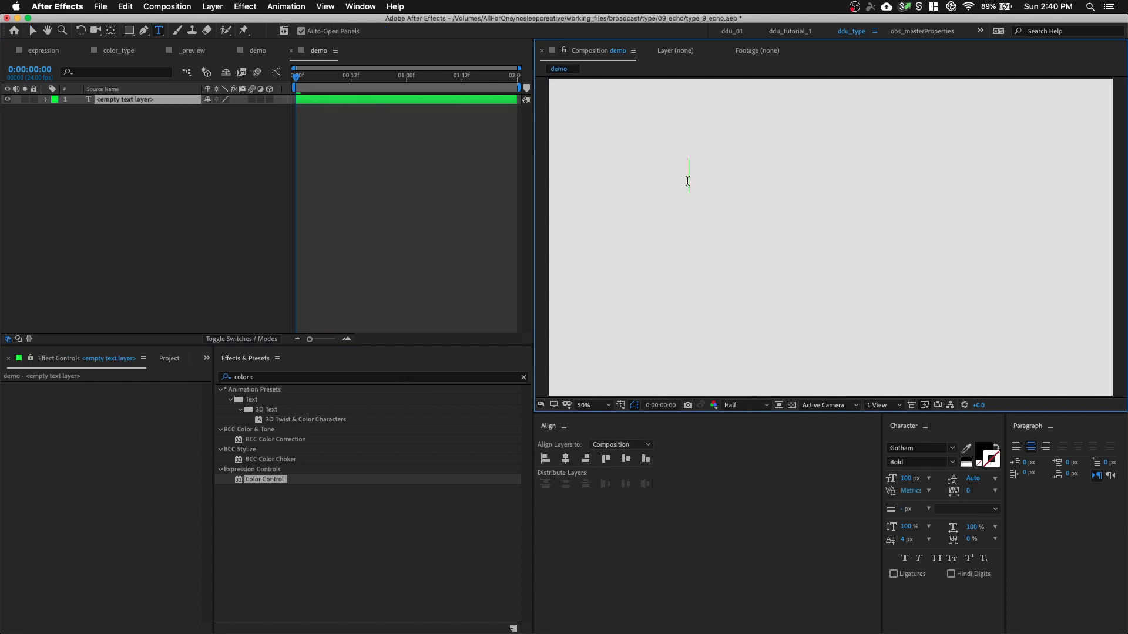
pyautogui.write('echo')
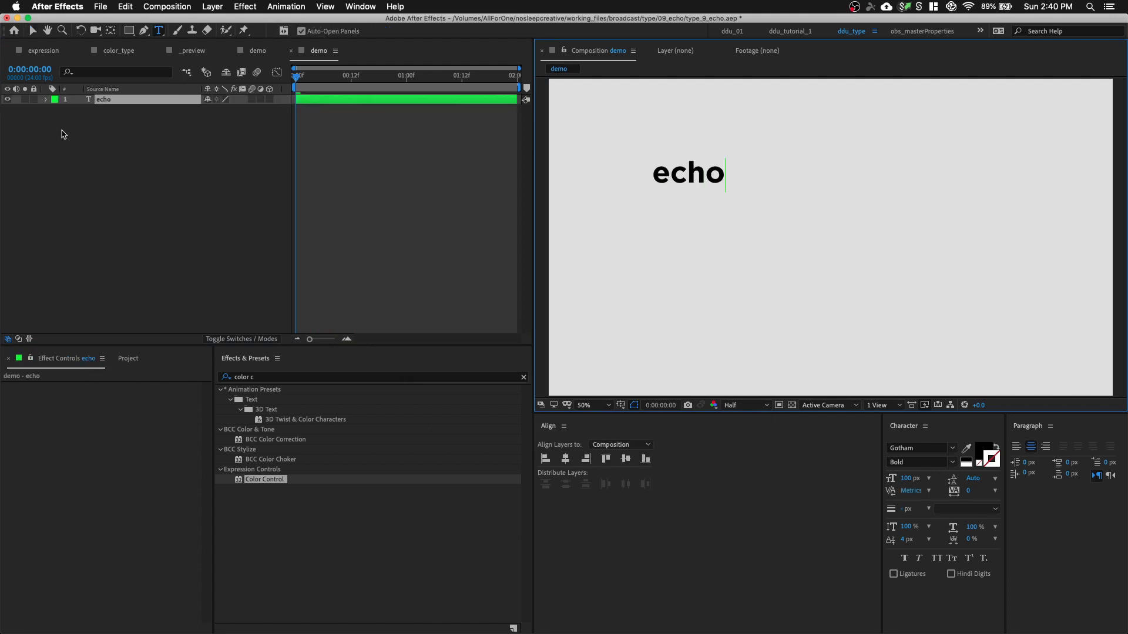
pyautogui.click(63, 134)
# Select the echo layer's Source Text property and bring up the recent animation presets
pyautogui.click(47, 100)
pyautogui.click(57, 111)
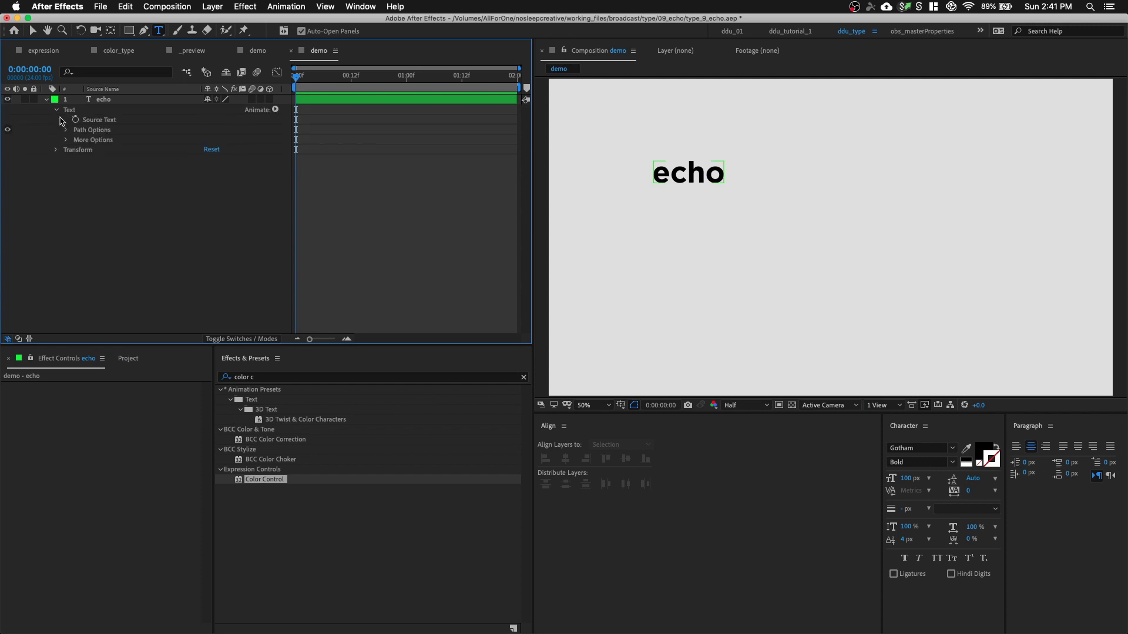
pyautogui.click(114, 121)
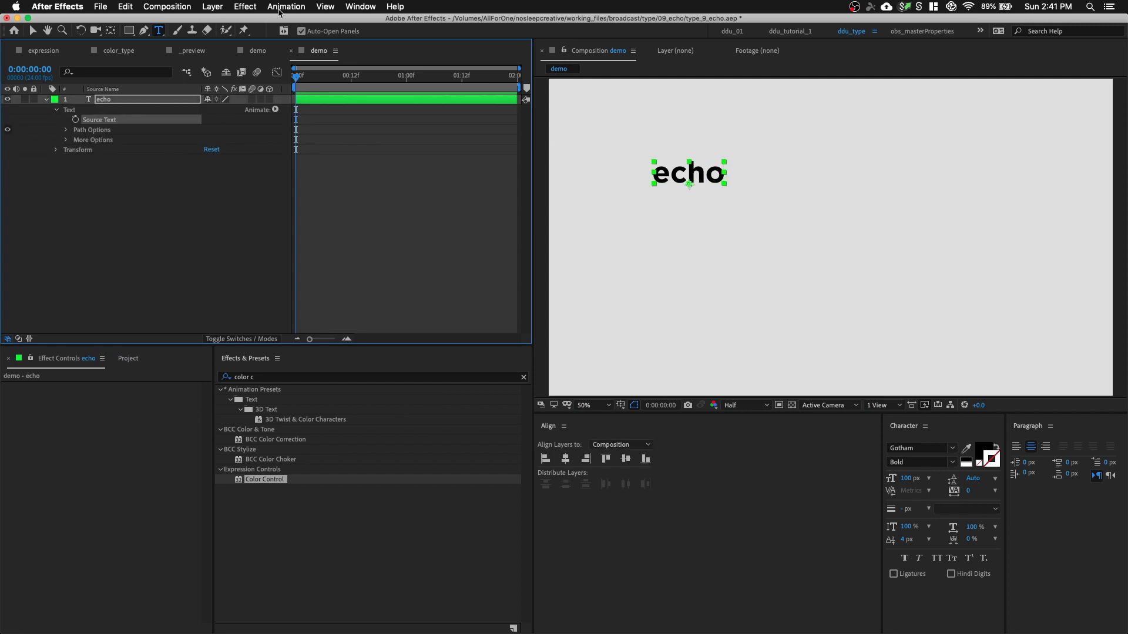
pyautogui.click(280, 11)
pyautogui.moveTo(385, 47)
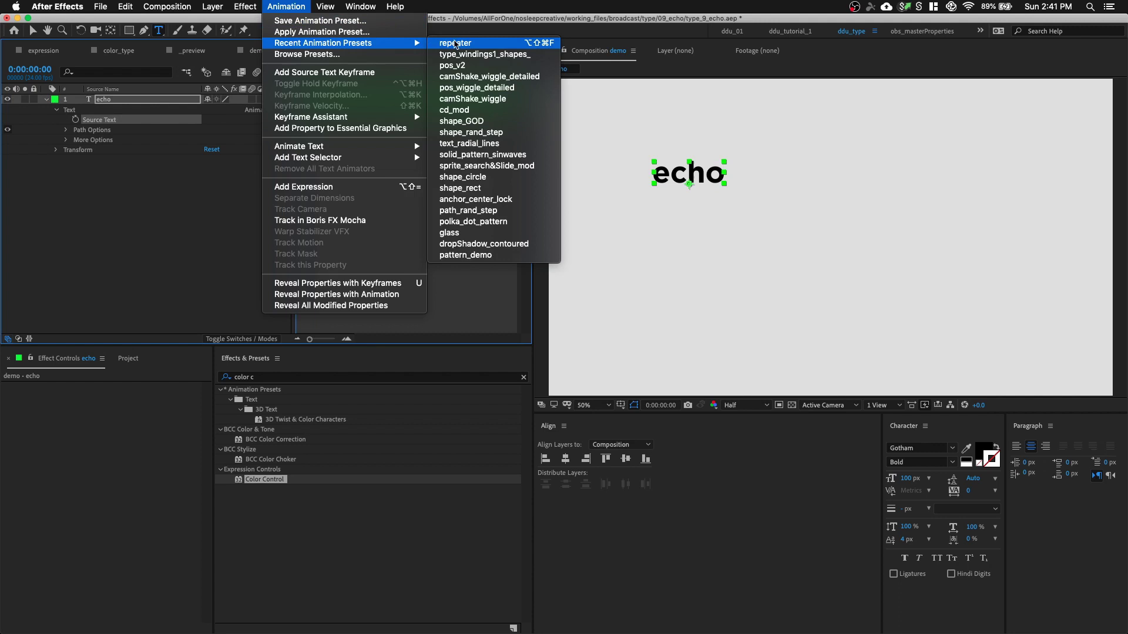
# Apply the repeater preset and set the character number slider to 5
pyautogui.click(465, 51)
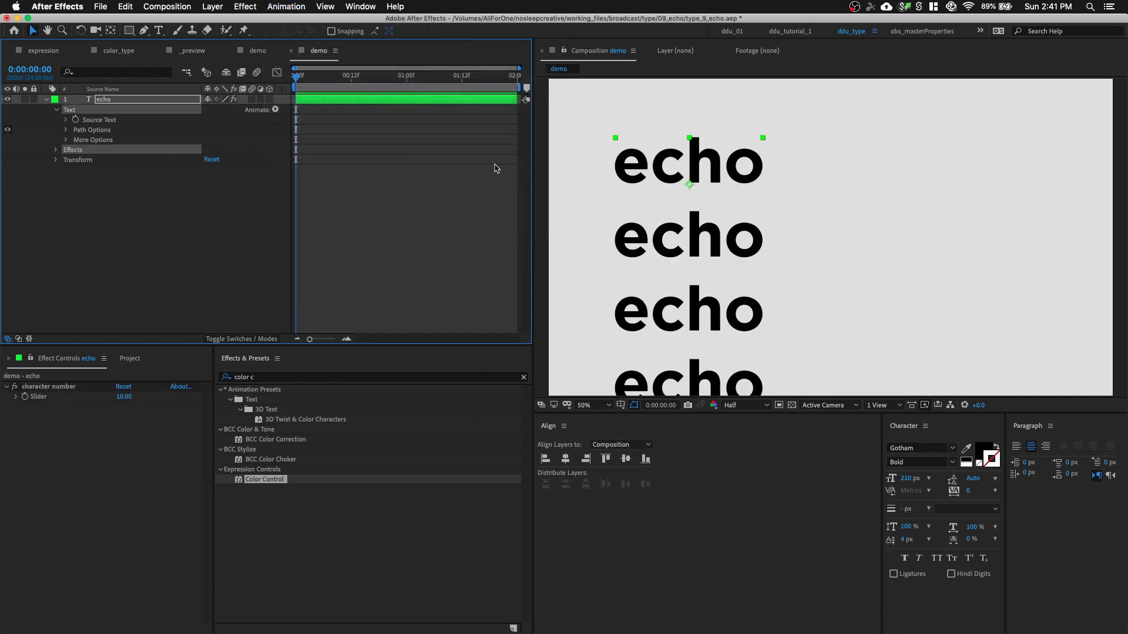
pyautogui.click(121, 397)
pyautogui.write('8')
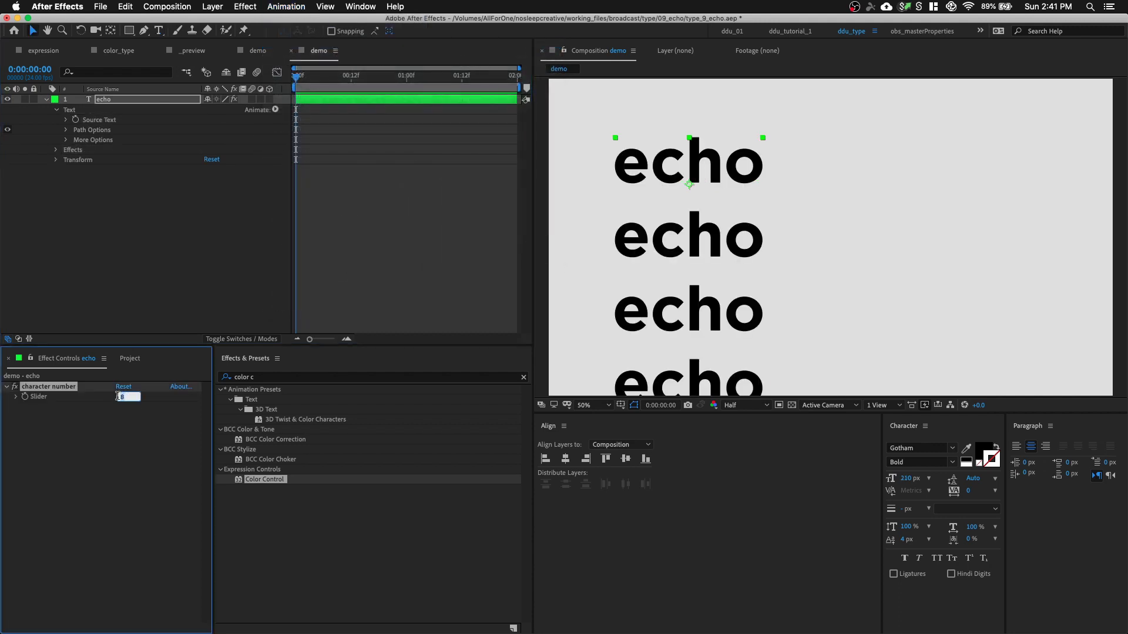
pyautogui.press('Down')
pyautogui.press('Down')
pyautogui.press('Down')
pyautogui.press('Down')
pyautogui.press('Up')
pyautogui.press('Up')
pyautogui.press('Up')
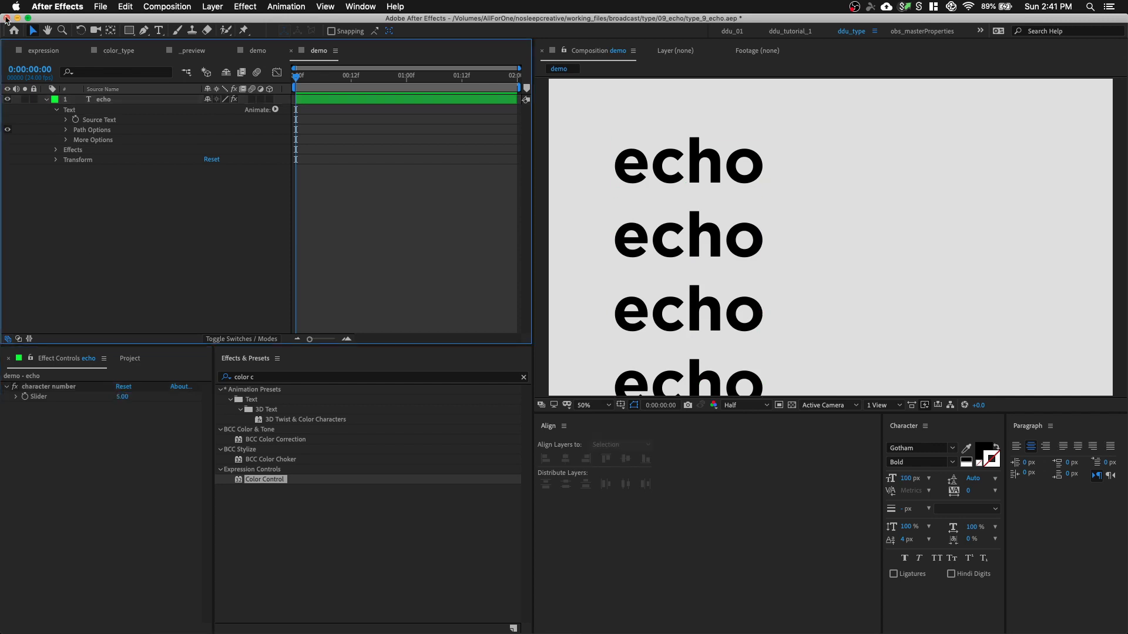
pyautogui.click(43, 51)
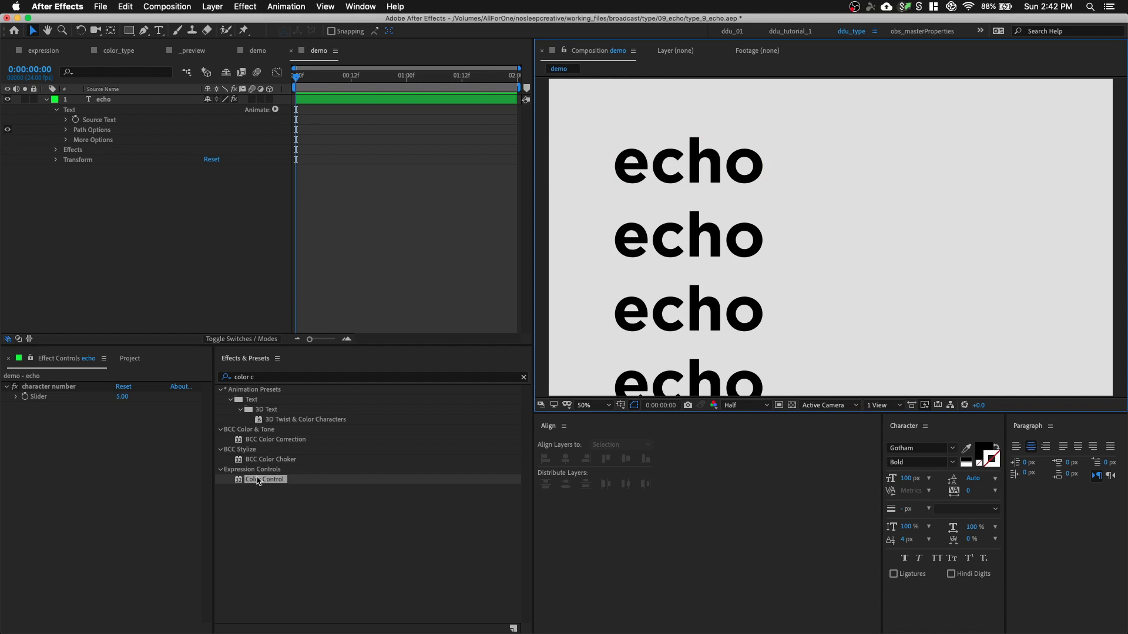
# Add a Color Control named 'Color Control 1' to the echo layer and duplicate it into four
pyautogui.click(245, 479)
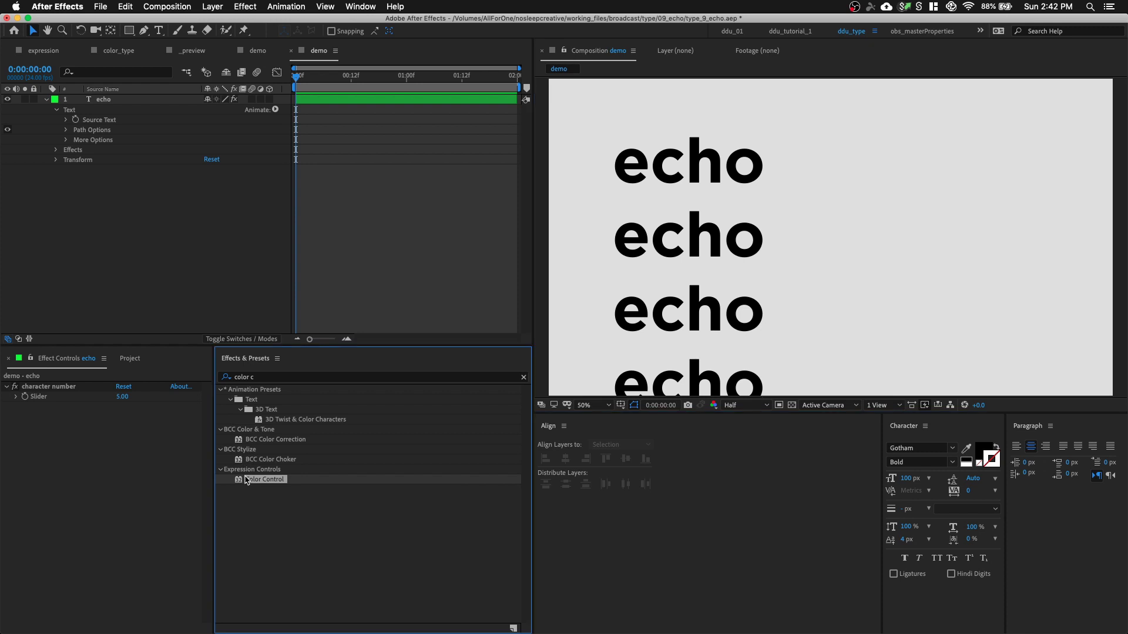
pyautogui.moveTo(246, 479); pyautogui.dragTo(73, 443)
pyautogui.click(53, 406)
pyautogui.press('Return')
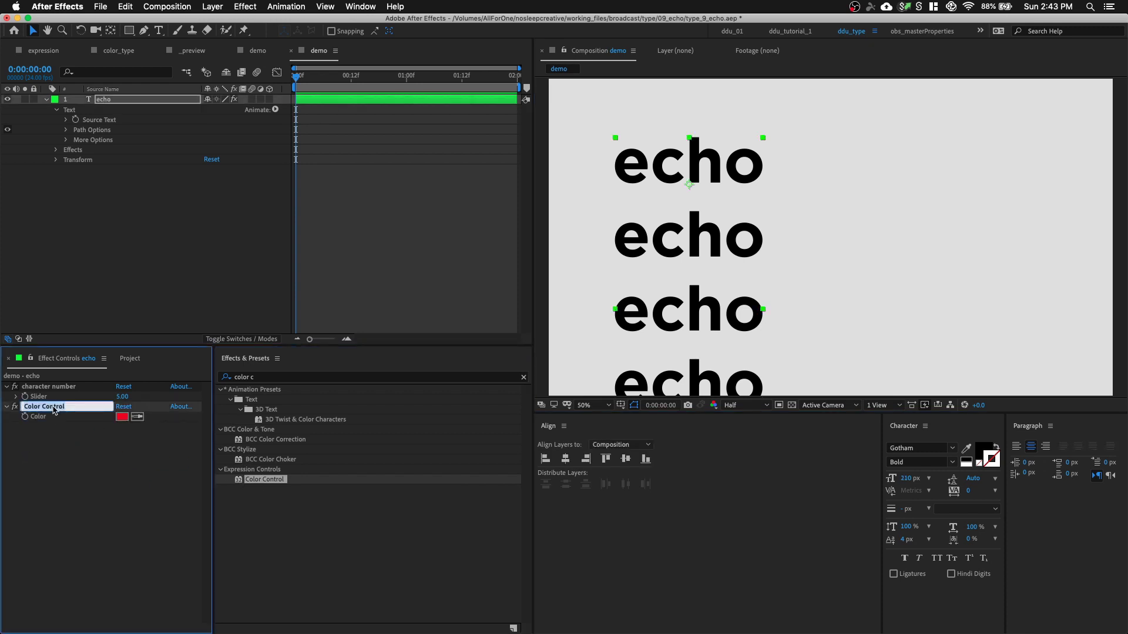
pyautogui.click(64, 407)
pyautogui.press('Return')
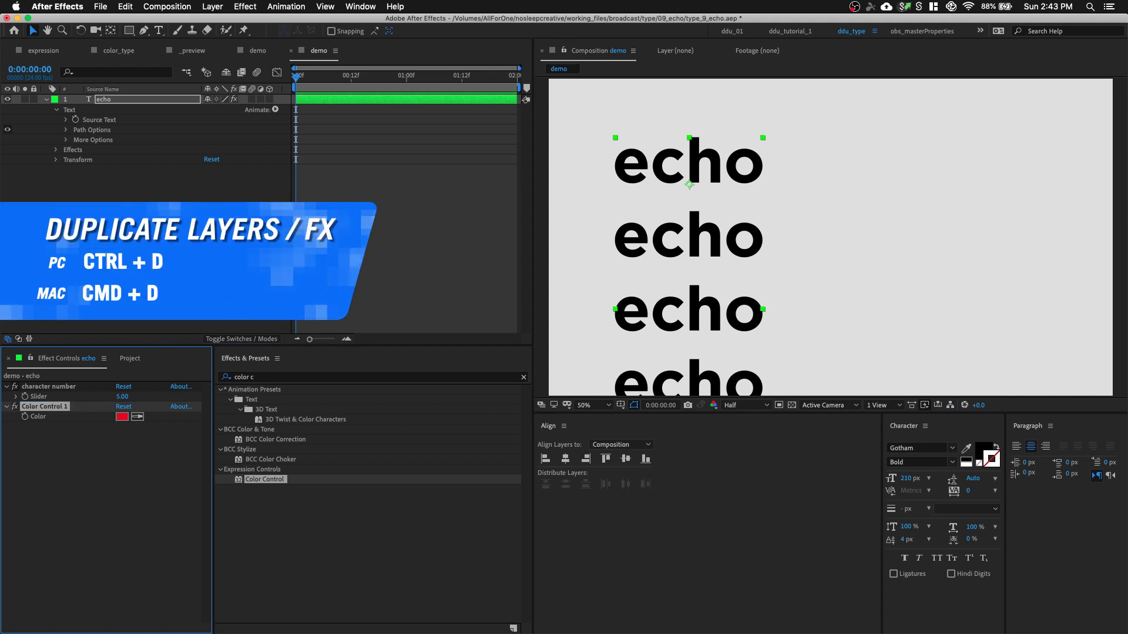
pyautogui.press('super+d')
pyautogui.press('super+d')
pyautogui.press('super+d')
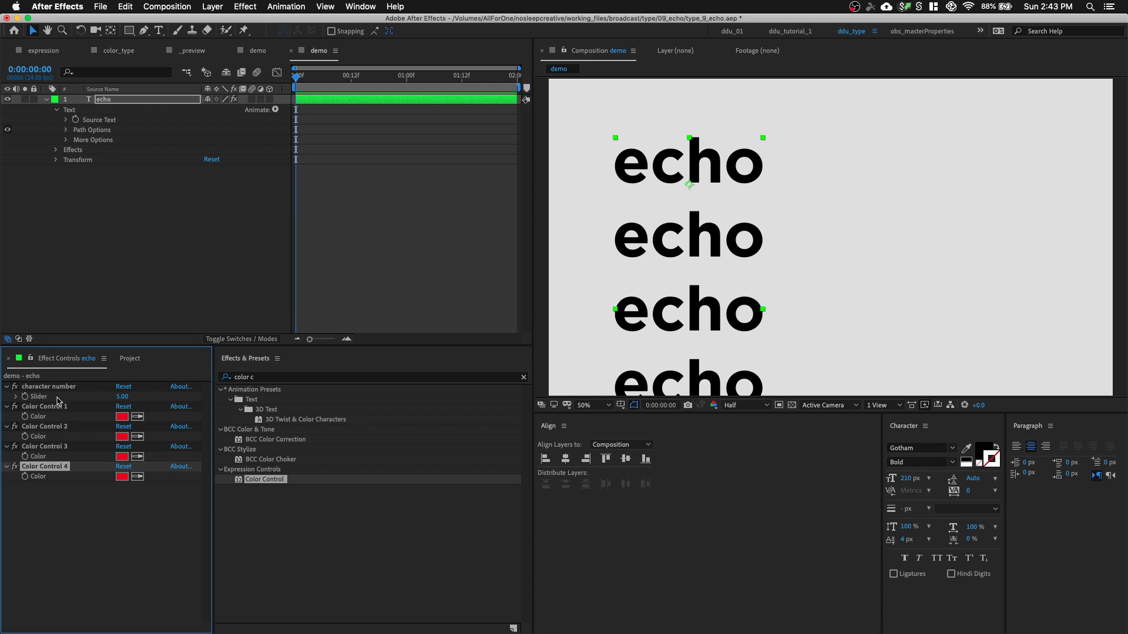
# Add an RGB Fill Color animator to the echo text and delete its Range Selector 1
pyautogui.click(275, 110)
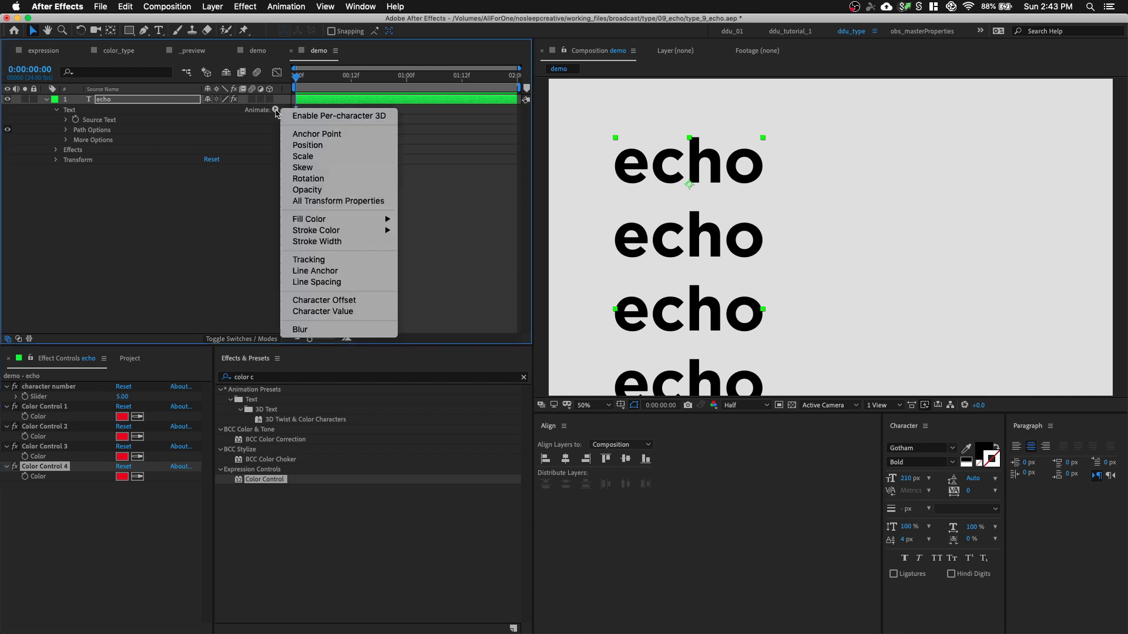
pyautogui.moveTo(368, 220)
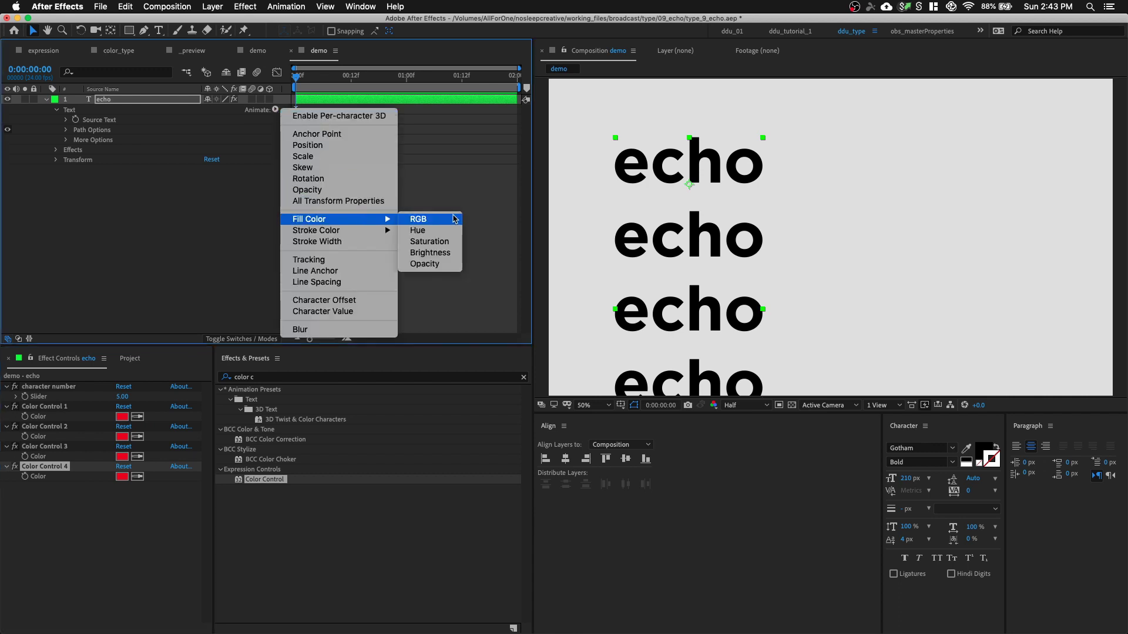
pyautogui.click(454, 220)
pyautogui.click(100, 161)
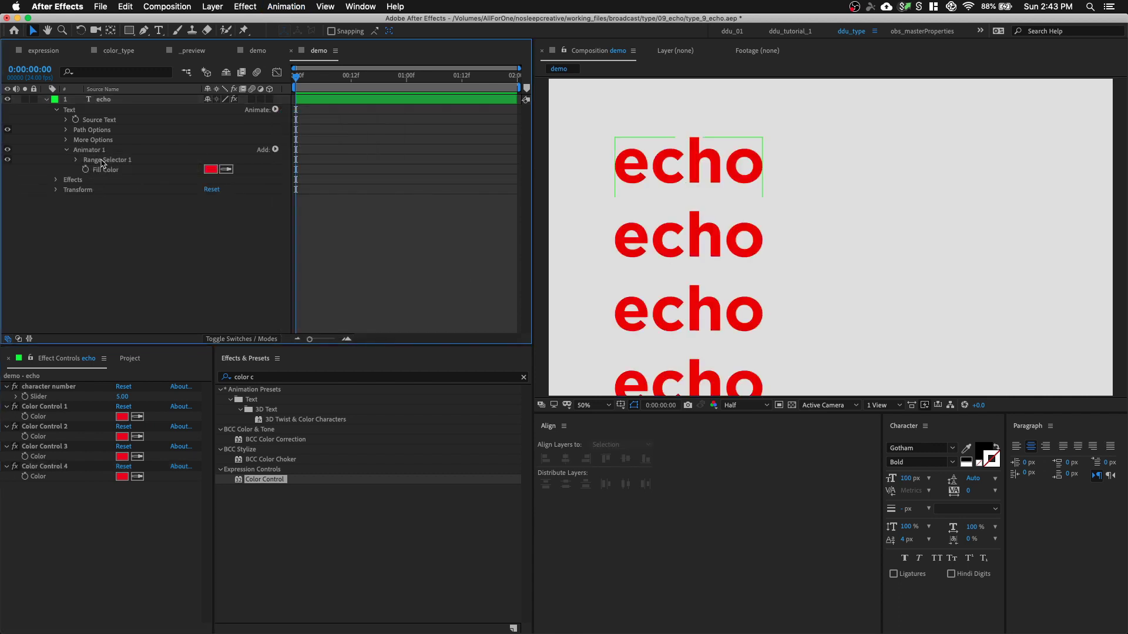
pyautogui.press('Delete')
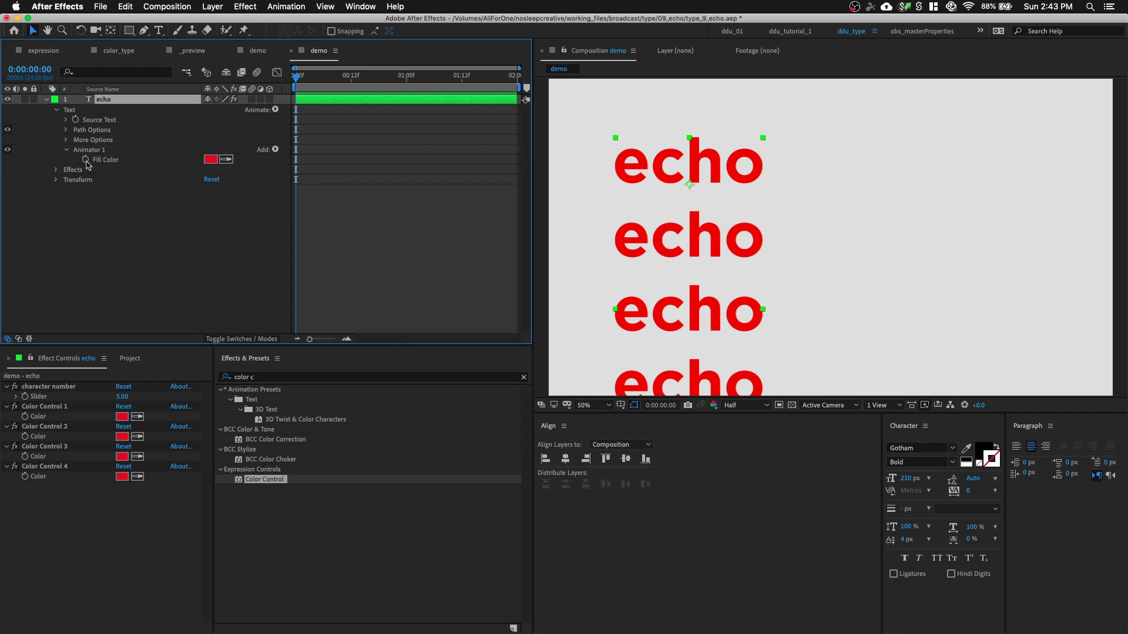
# Link Fill Color by expression to Color Control 1's Color
pyautogui.keyDown('alt'); pyautogui.click(86, 160); pyautogui.keyUp('alt')
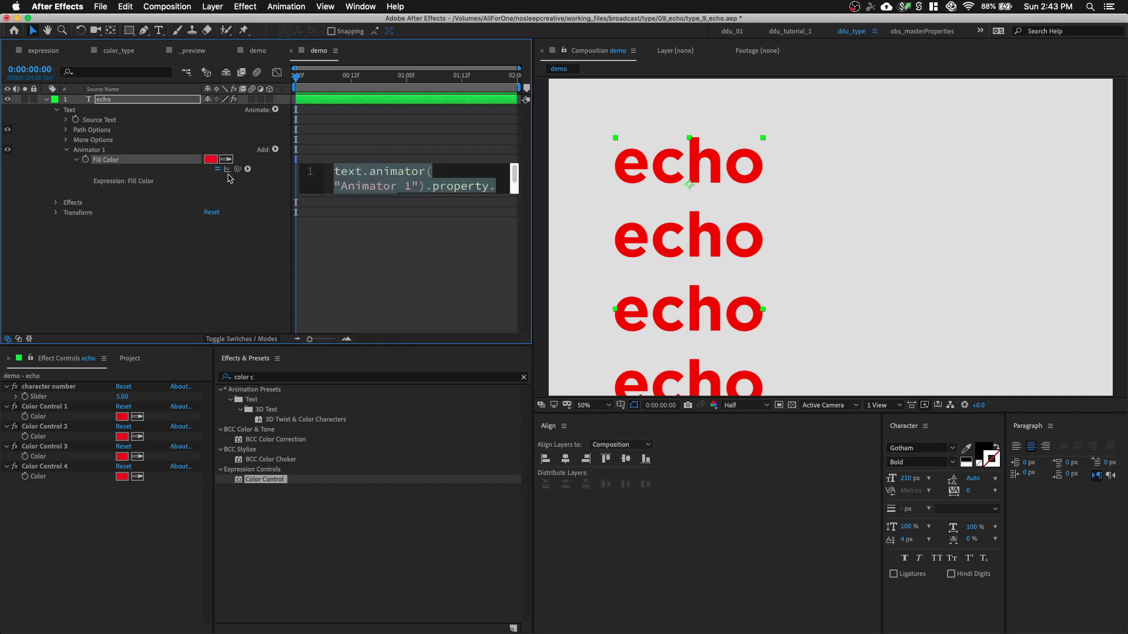
pyautogui.moveTo(237, 169); pyautogui.dragTo(70, 416)
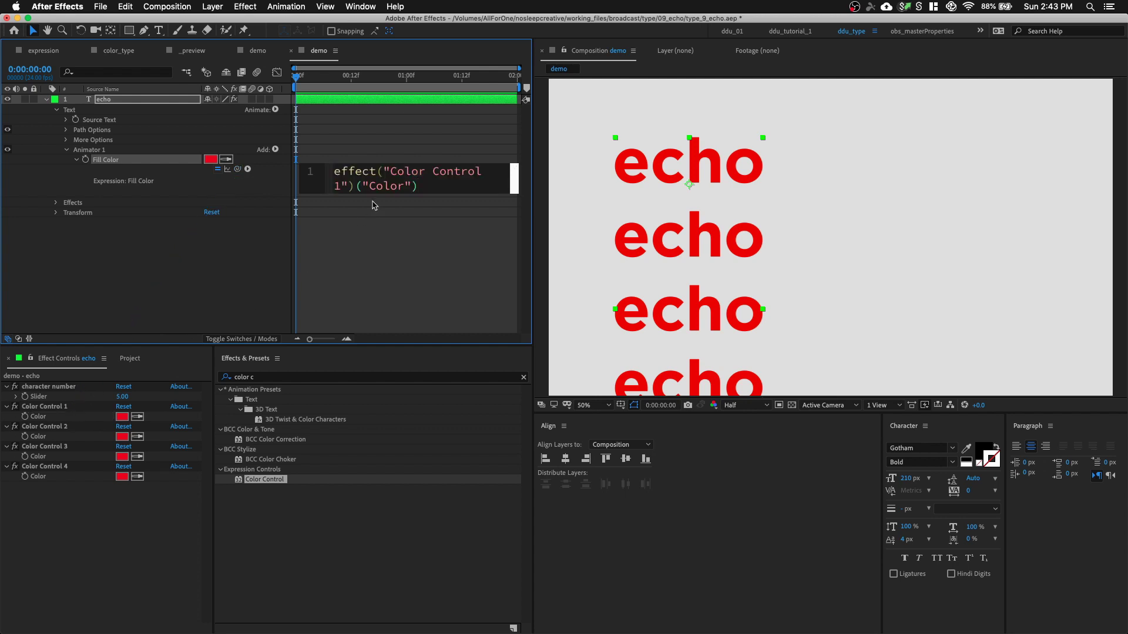
pyautogui.click(531, 202)
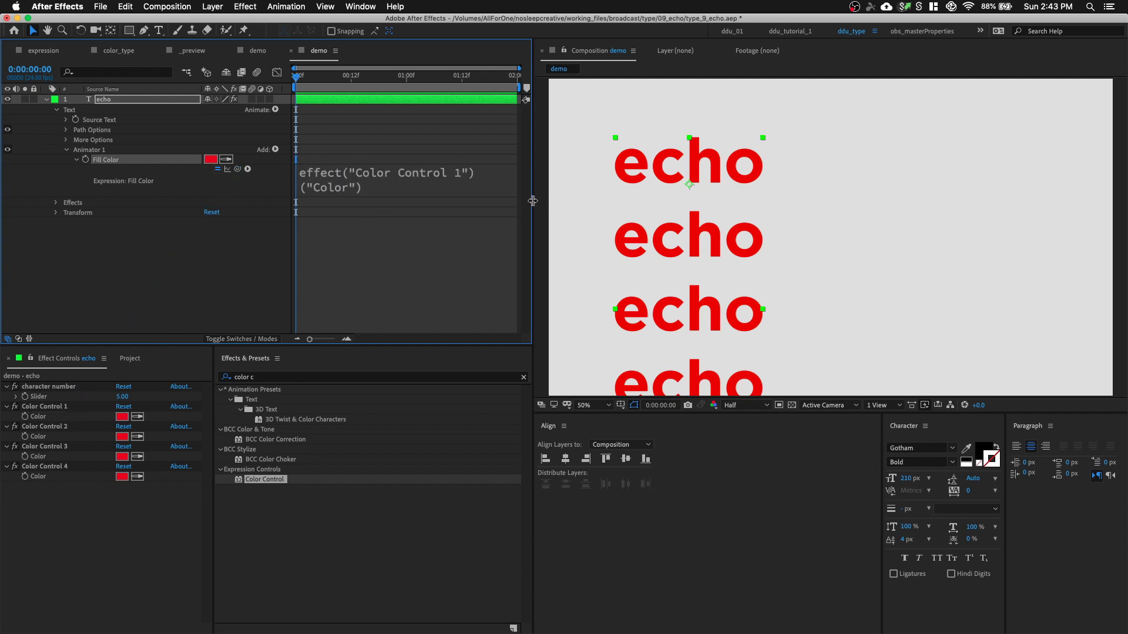
pyautogui.moveTo(533, 200); pyautogui.dragTo(696, 201)
pyautogui.click(313, 175)
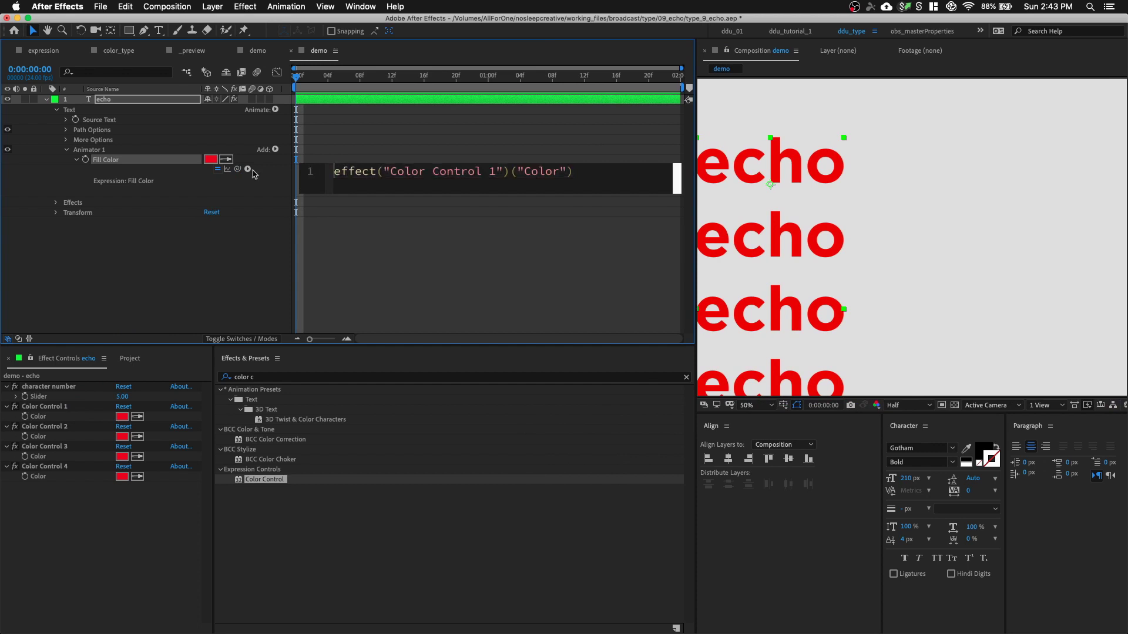
pyautogui.click(110, 151)
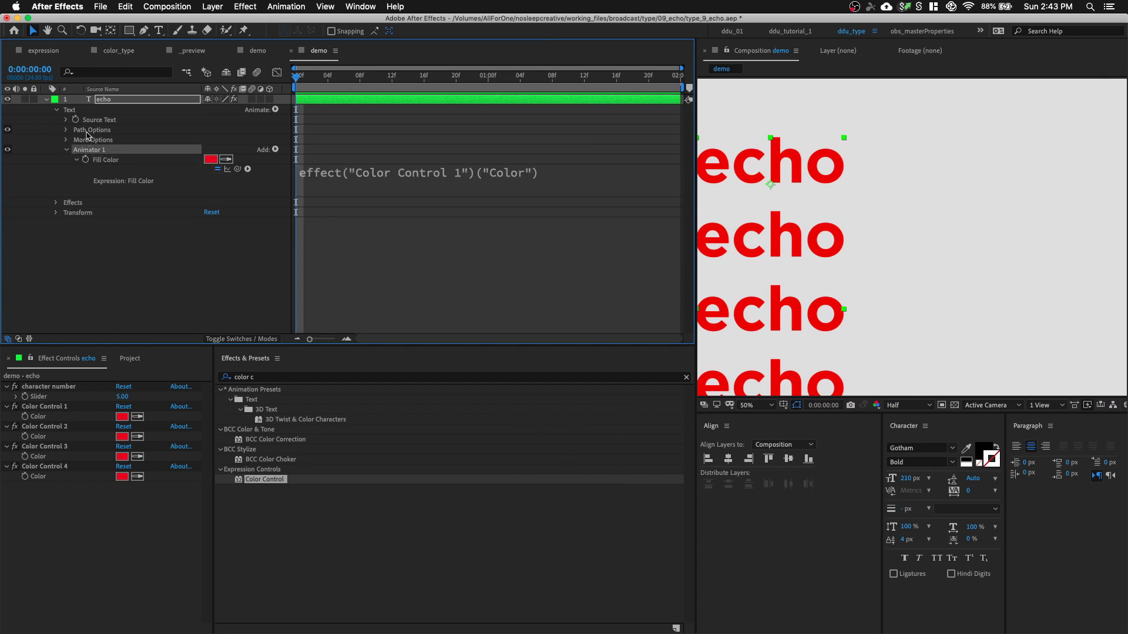
# Rename the animator to 1 and add n = thisProperty.propertyGroup(2).name; to the expression
pyautogui.press('Return')
pyautogui.write('1')
pyautogui.click(346, 173)
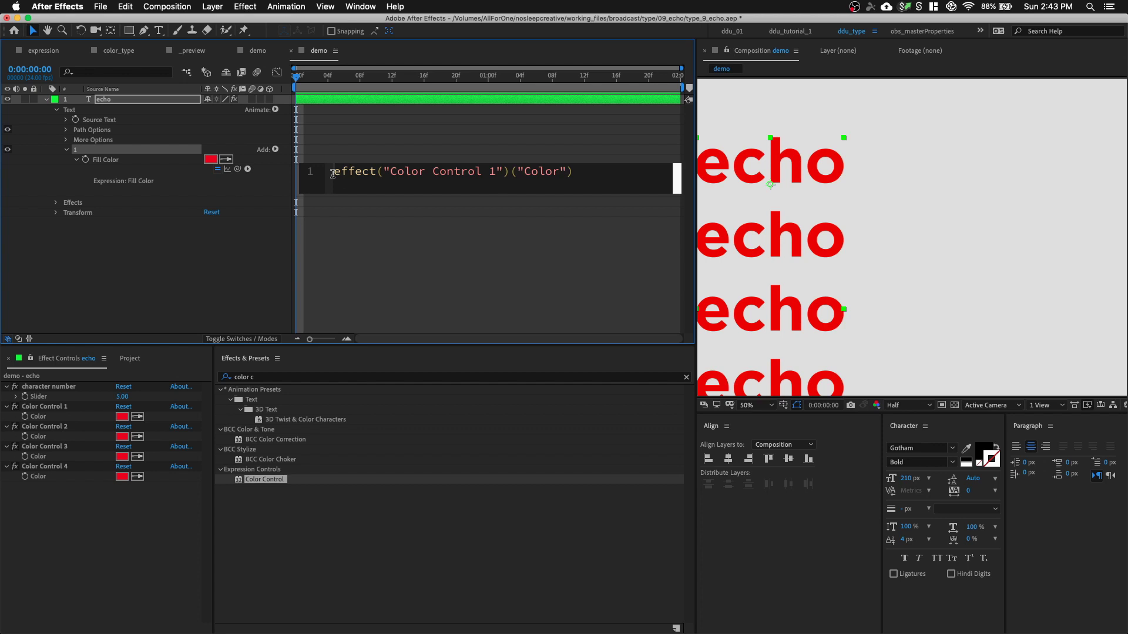
pyautogui.press('Return')
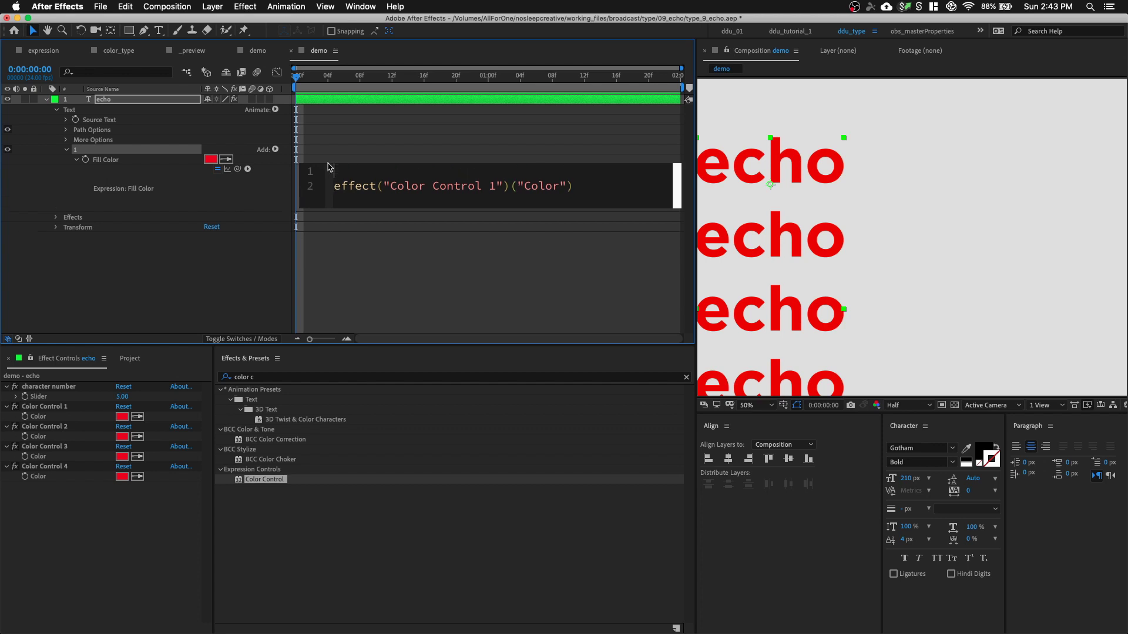
pyautogui.write('n = thisp')
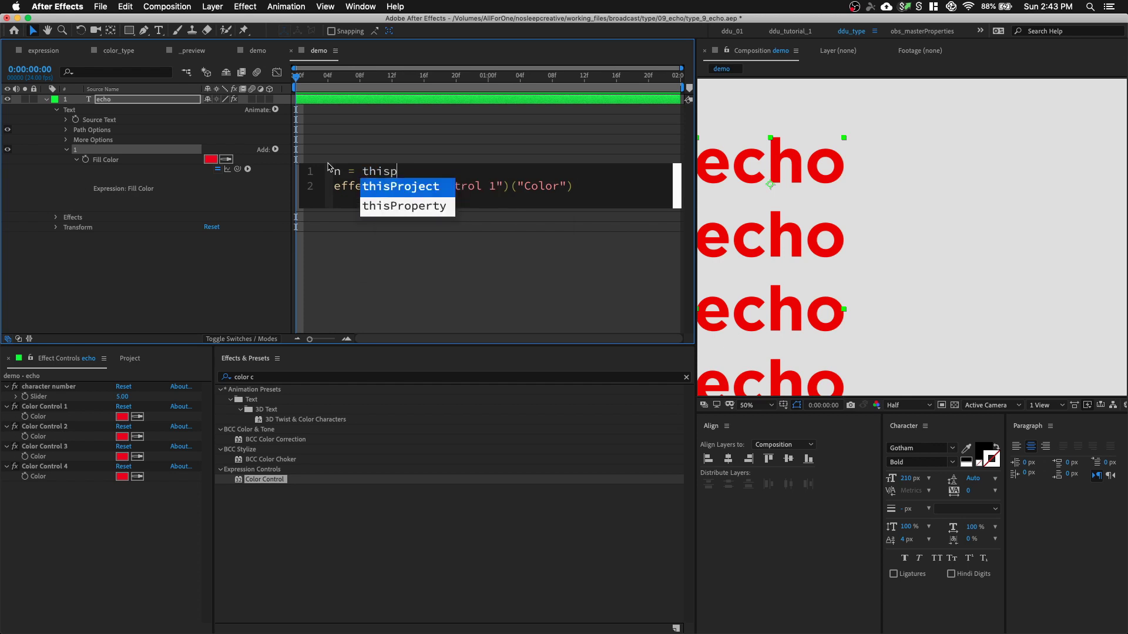
pyautogui.press('Down')
pyautogui.press('Return')
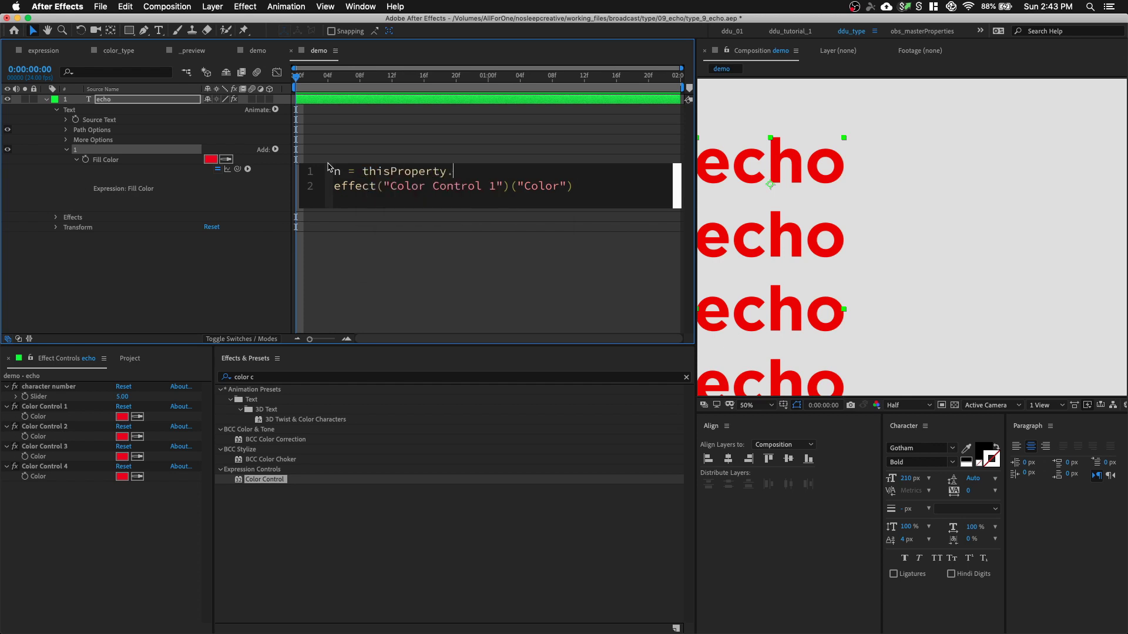
pyautogui.write('.pro')
pyautogui.press('Return')
pyautogui.write('G')
pyautogui.press('Return')
pyautogui.write('name\\')
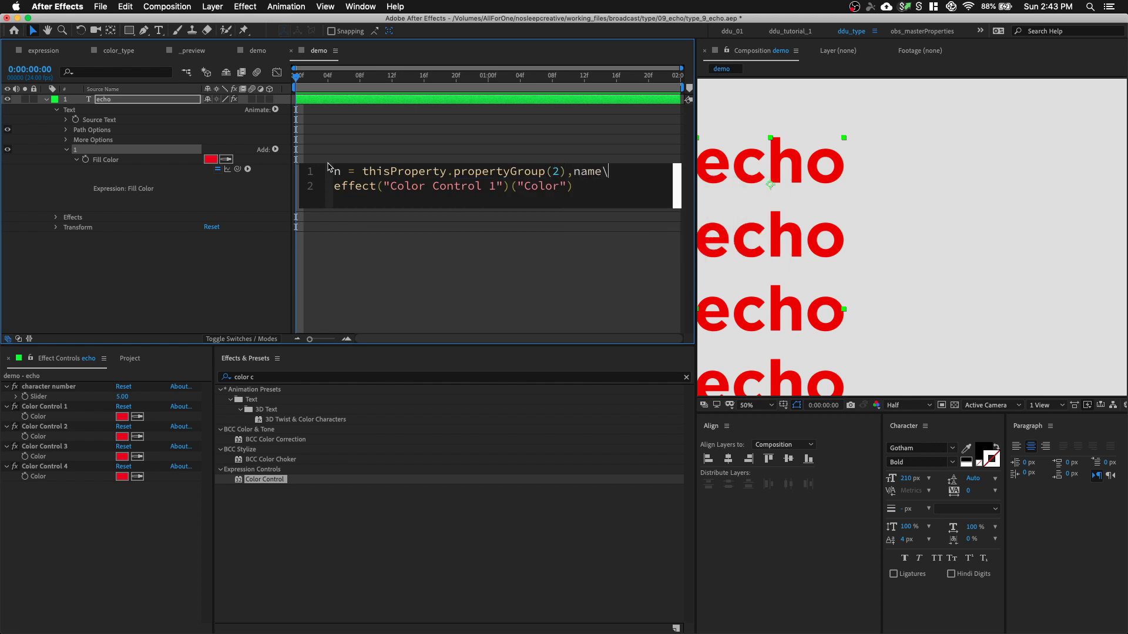
pyautogui.press('BackSpace')
pyautogui.press('BackSpace')
pyautogui.press('BackSpace')
pyautogui.press('BackSpace')
pyautogui.press('BackSpace')
pyautogui.write('.name;')
# Add s = "Color Control " + n; and change the last line to effect(s)("Color")
pyautogui.press('Return')
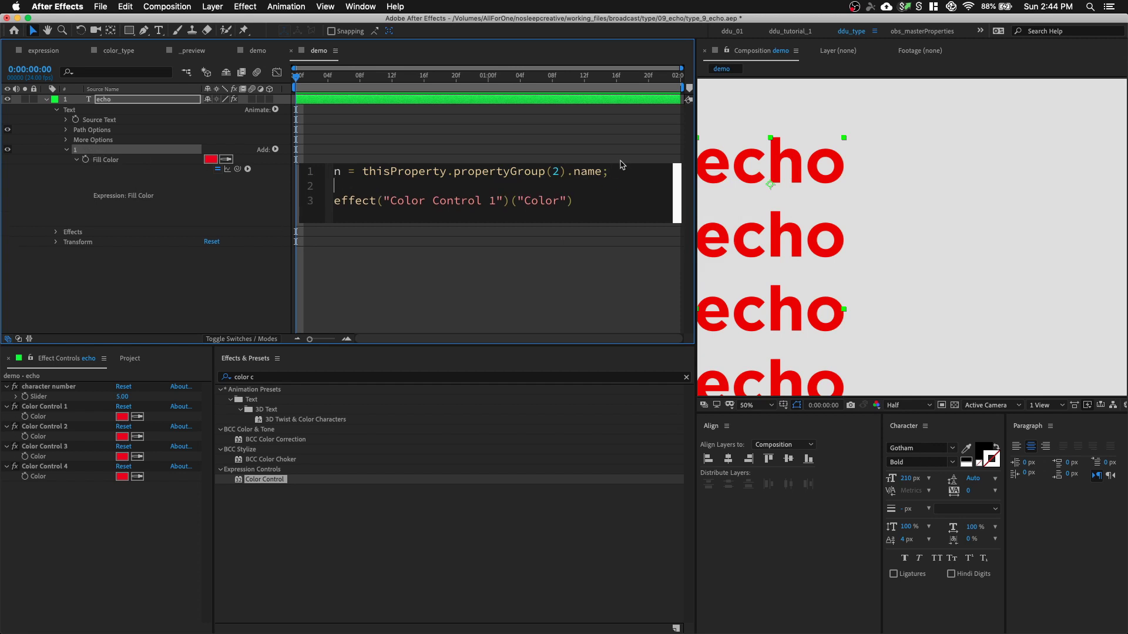
pyautogui.moveTo(504, 201); pyautogui.dragTo(381, 201)
pyautogui.hotkey('ctrl', 'c')
pyautogui.press('BackSpace')
pyautogui.click(351, 182)
pyautogui.write('s ')
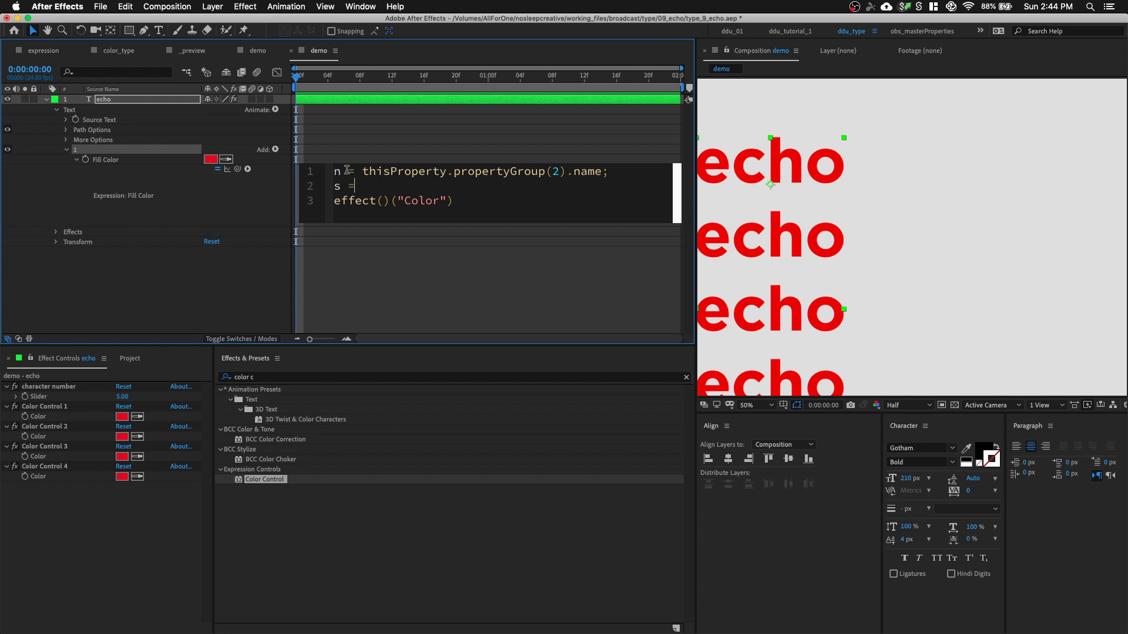
pyautogui.write('=')
pyautogui.hotkey('ctrl', 'v')
pyautogui.doubleClick(481, 186)
pyautogui.press('BackSpace')
pyautogui.write('+ n;')
pyautogui.click(390, 200)
pyautogui.write('s')
pyautogui.click(350, 264)
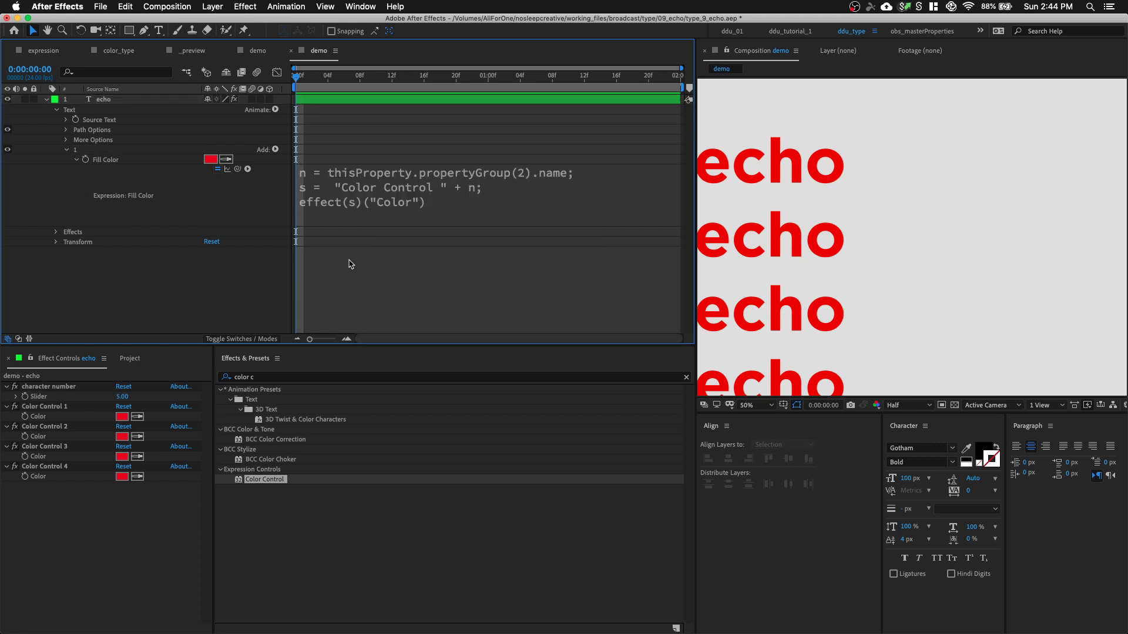
# Pick new colours for Color Control 1 and Color Control 2
pyautogui.click(121, 417)
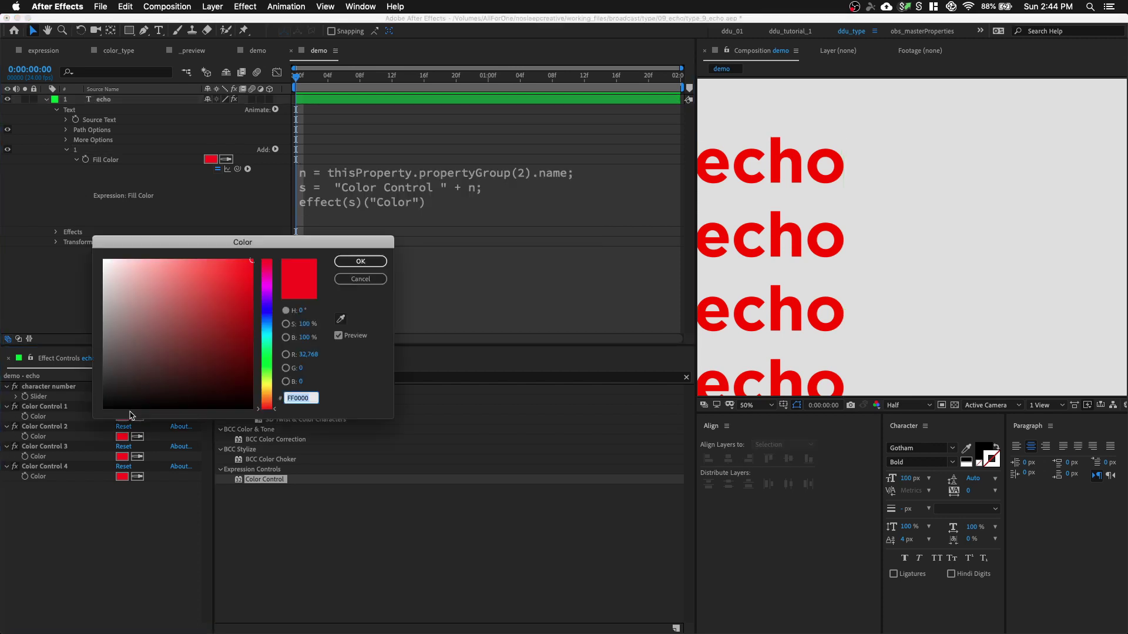
pyautogui.click(267, 316)
pyautogui.click(347, 261)
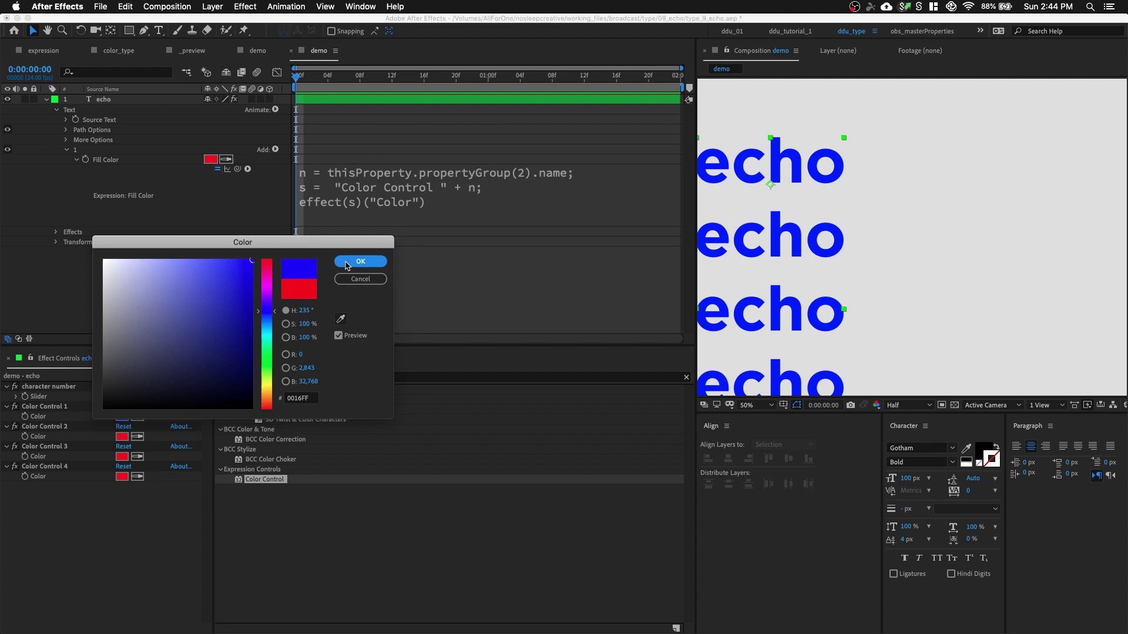
pyautogui.click(121, 437)
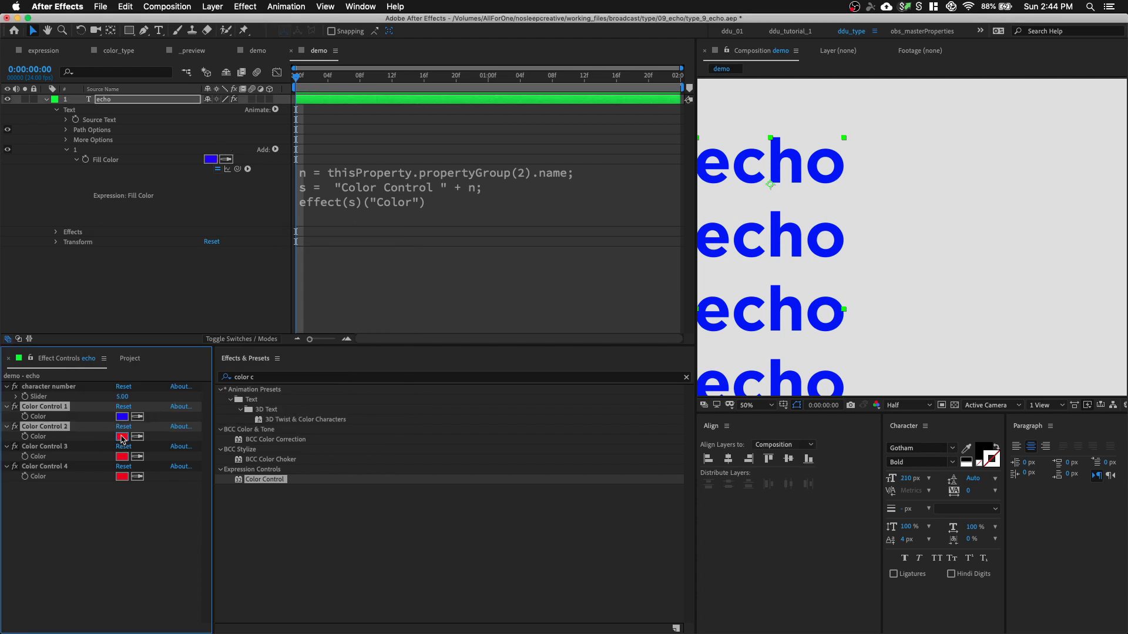
pyautogui.click(267, 357)
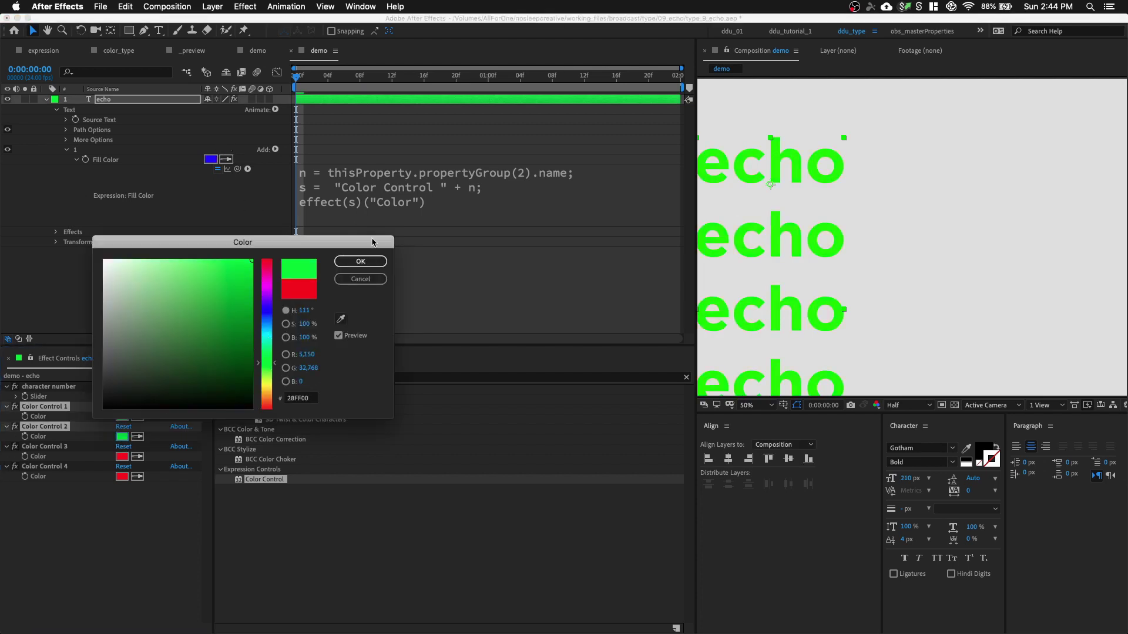
pyautogui.click(361, 260)
# Duplicate animator 1 and set Color Control 2 to orange
pyautogui.click(117, 149)
pyautogui.hotkey('ctrl', 'd')
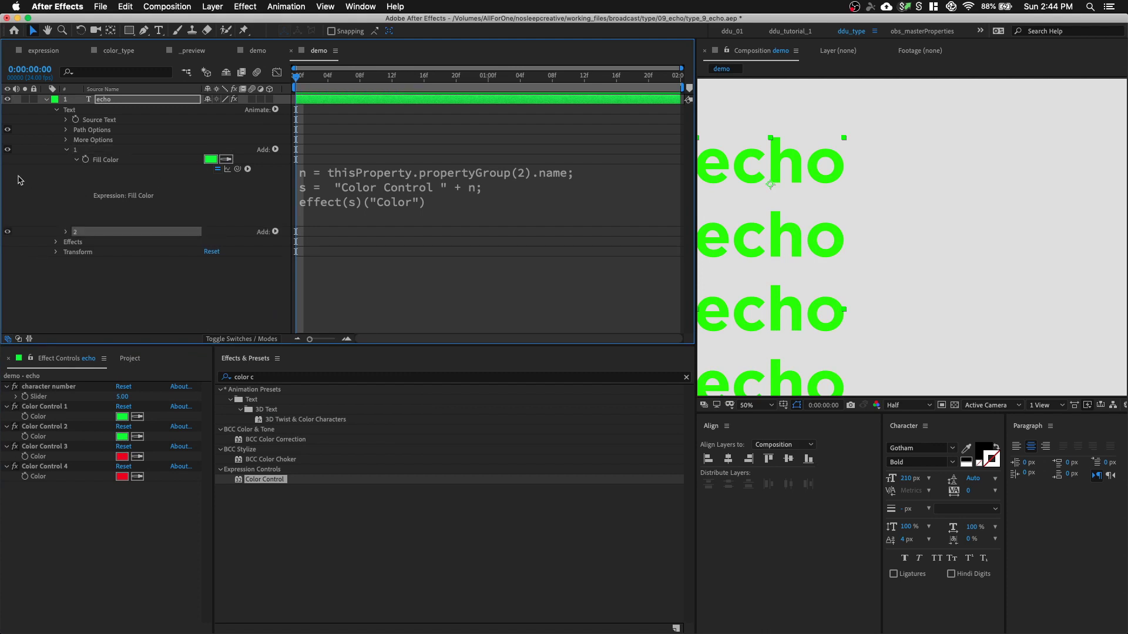
pyautogui.click(65, 233)
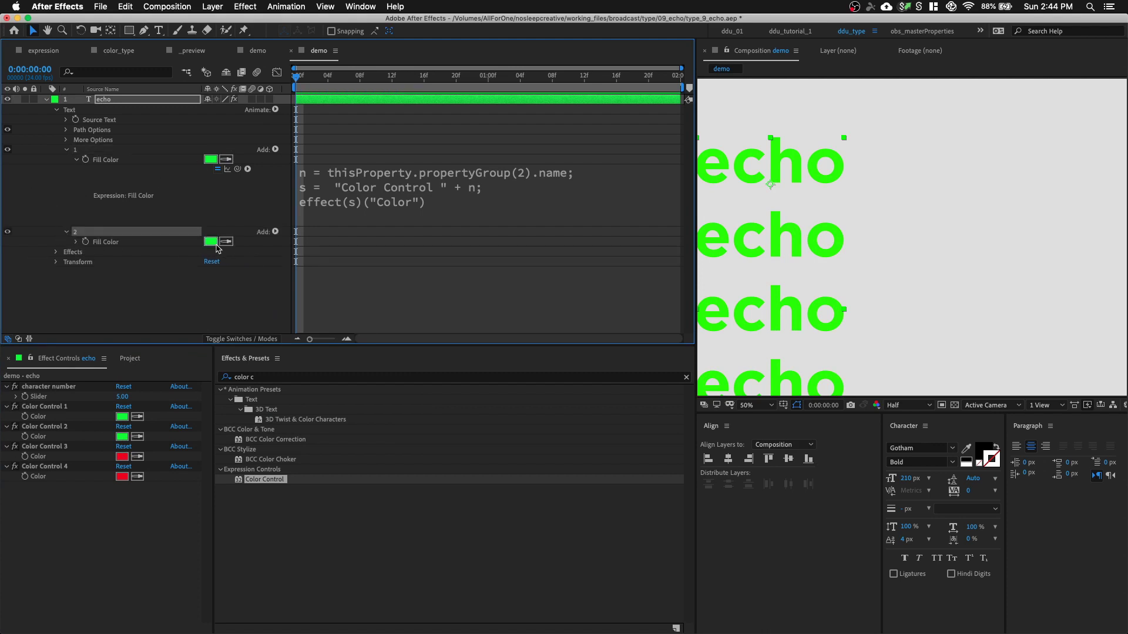
pyautogui.click(119, 438)
pyautogui.click(120, 438)
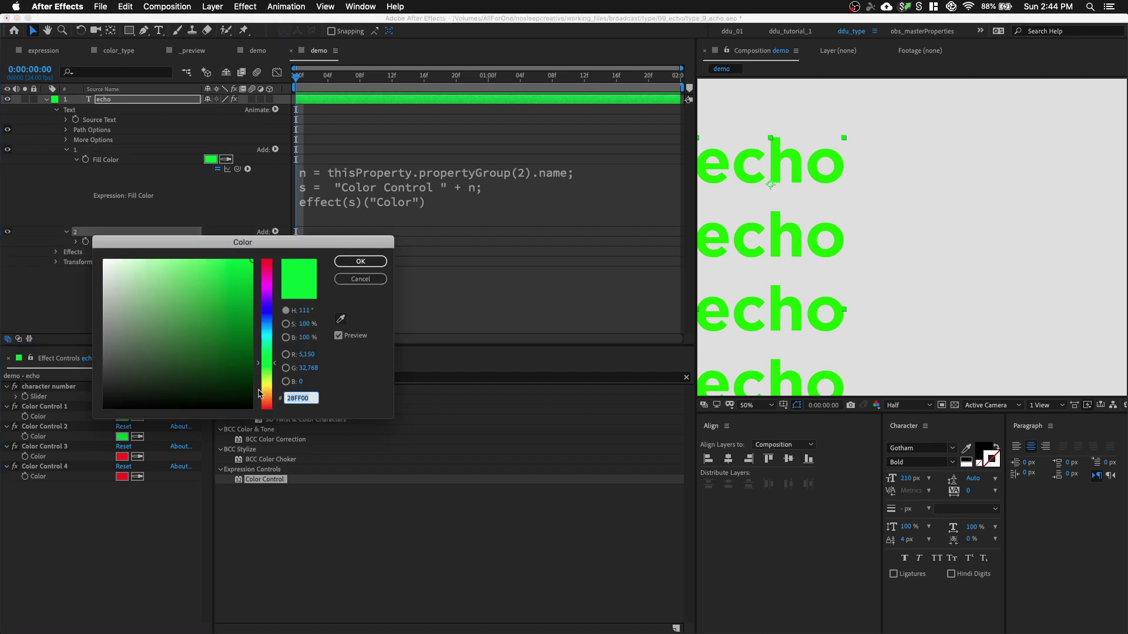
pyautogui.click(266, 398)
pyautogui.click(355, 261)
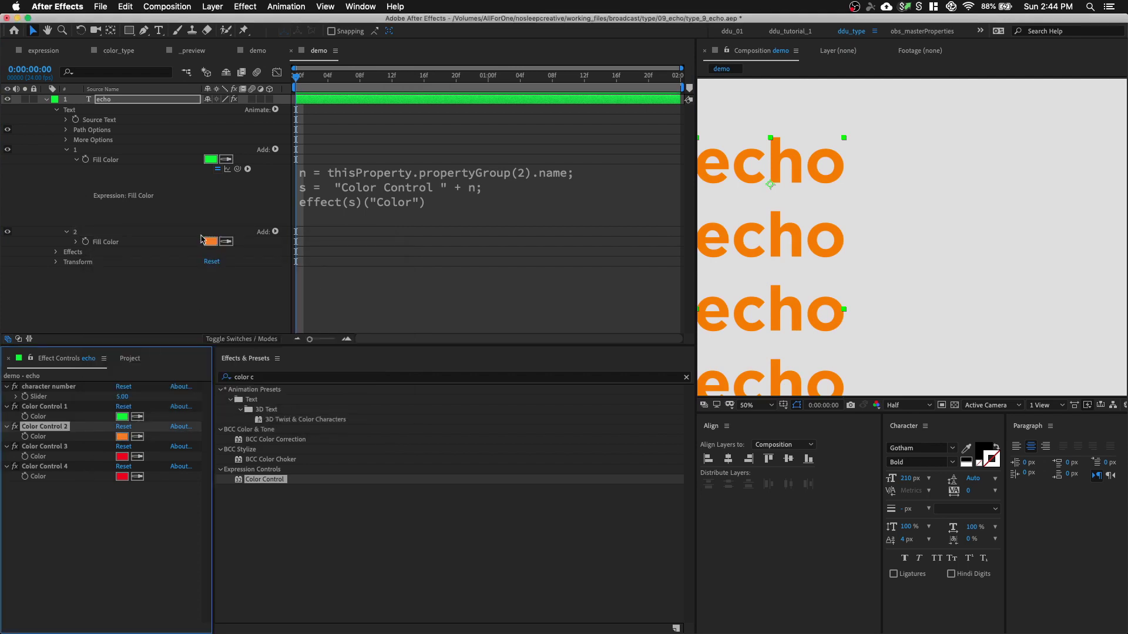
# Duplicate into a third animator and set Color Control 3 to blue
pyautogui.click(100, 235)
pyautogui.press('super+d')
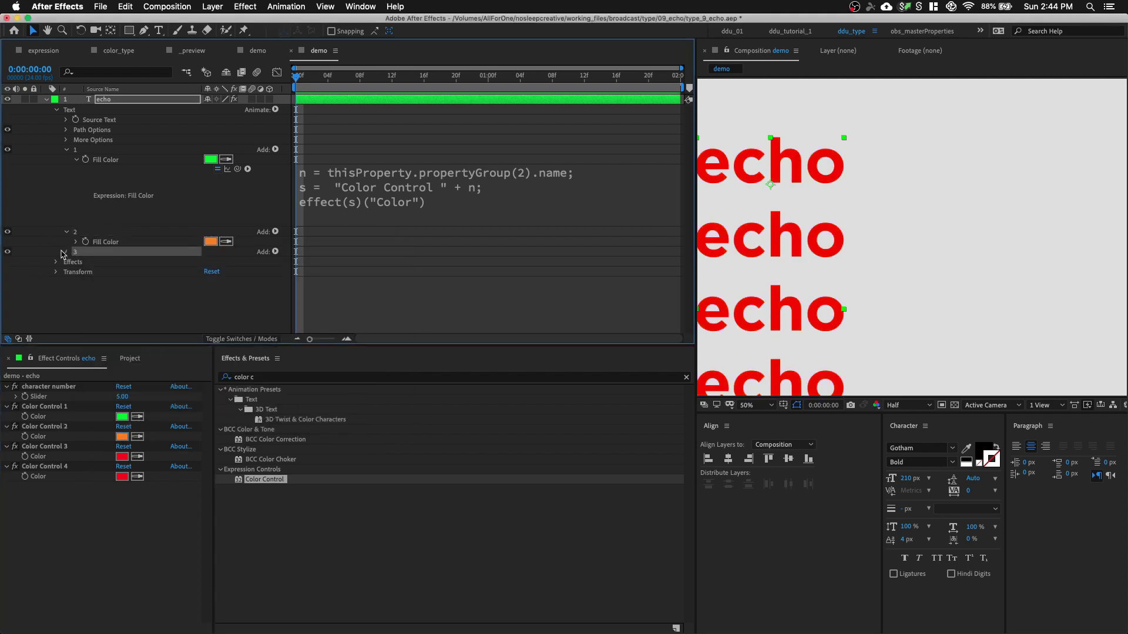
pyautogui.click(65, 252)
pyautogui.click(121, 457)
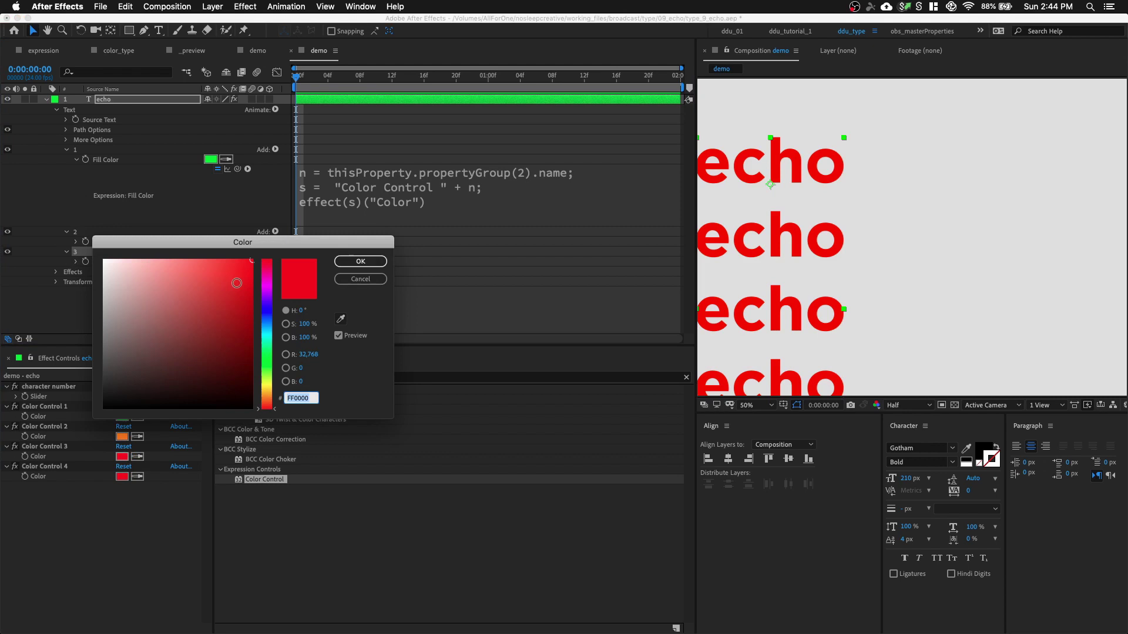
pyautogui.click(266, 306)
pyautogui.click(361, 262)
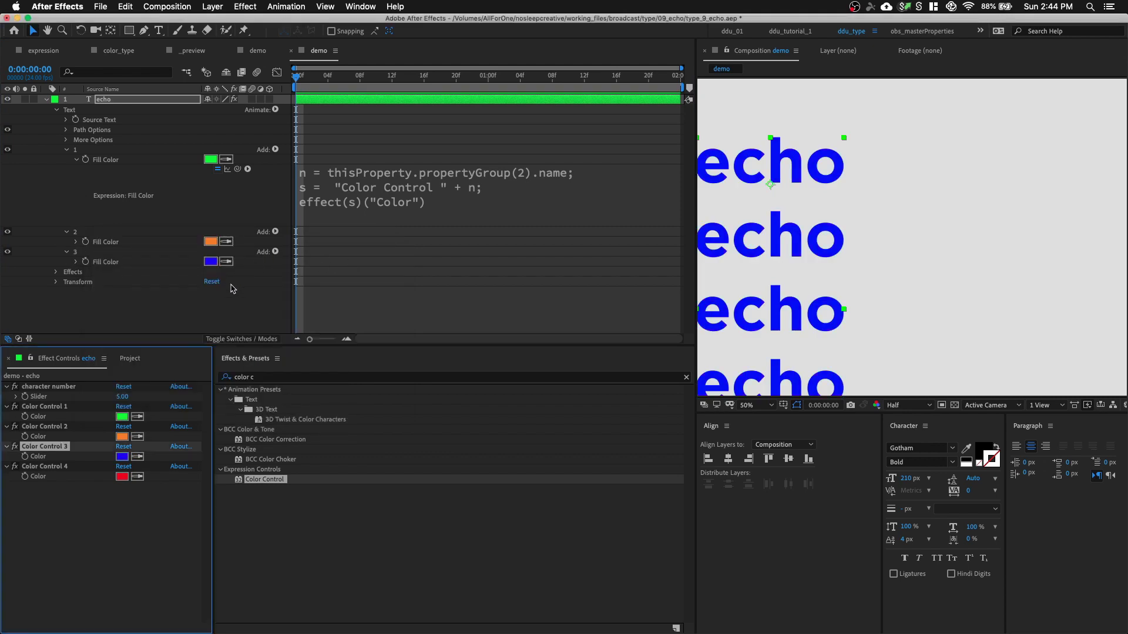
pyautogui.click(114, 253)
# Delete test animators 2 and 3 and add an Expression Selector to animator 1
pyautogui.keyDown('shift'); pyautogui.click(116, 232); pyautogui.keyUp('shift')
pyautogui.press('Delete')
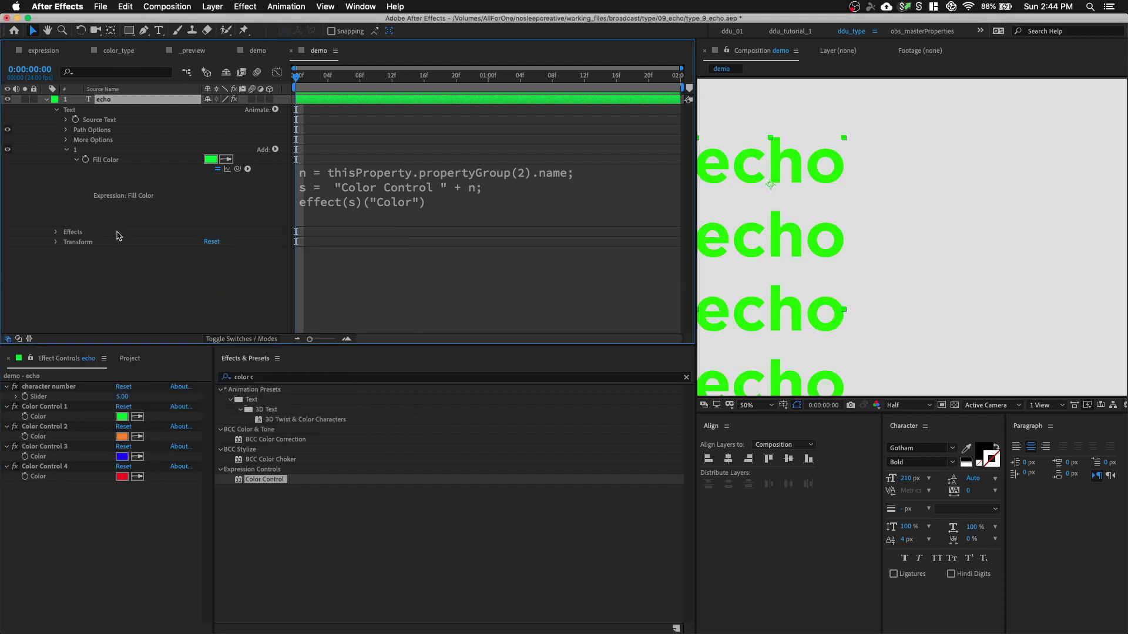
pyautogui.click(123, 152)
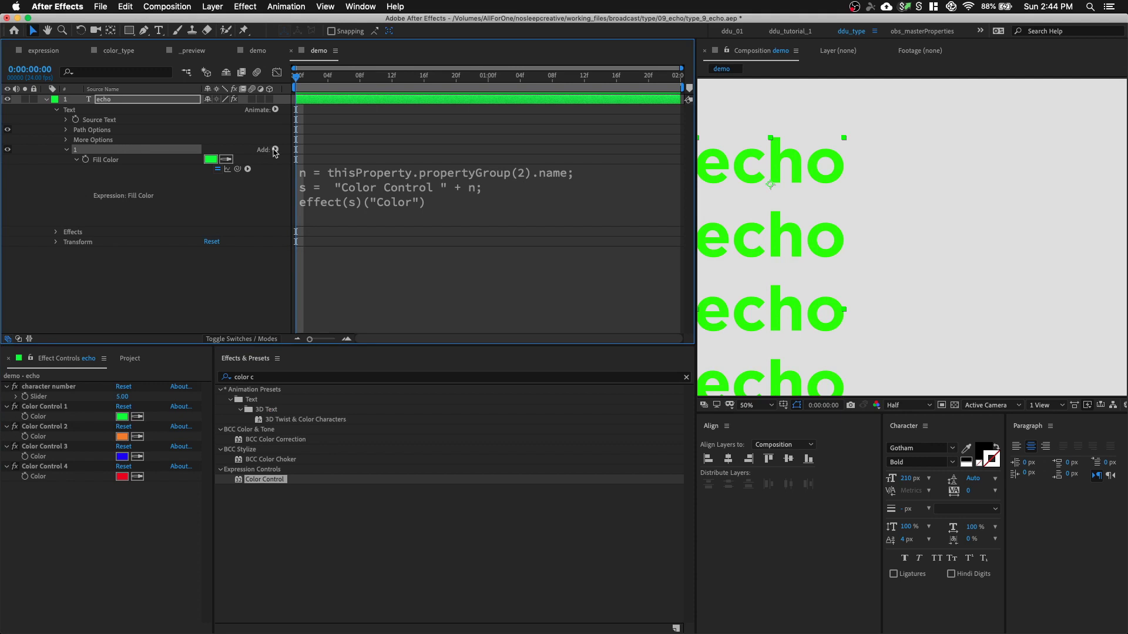
pyautogui.click(275, 150)
pyautogui.moveTo(282, 150)
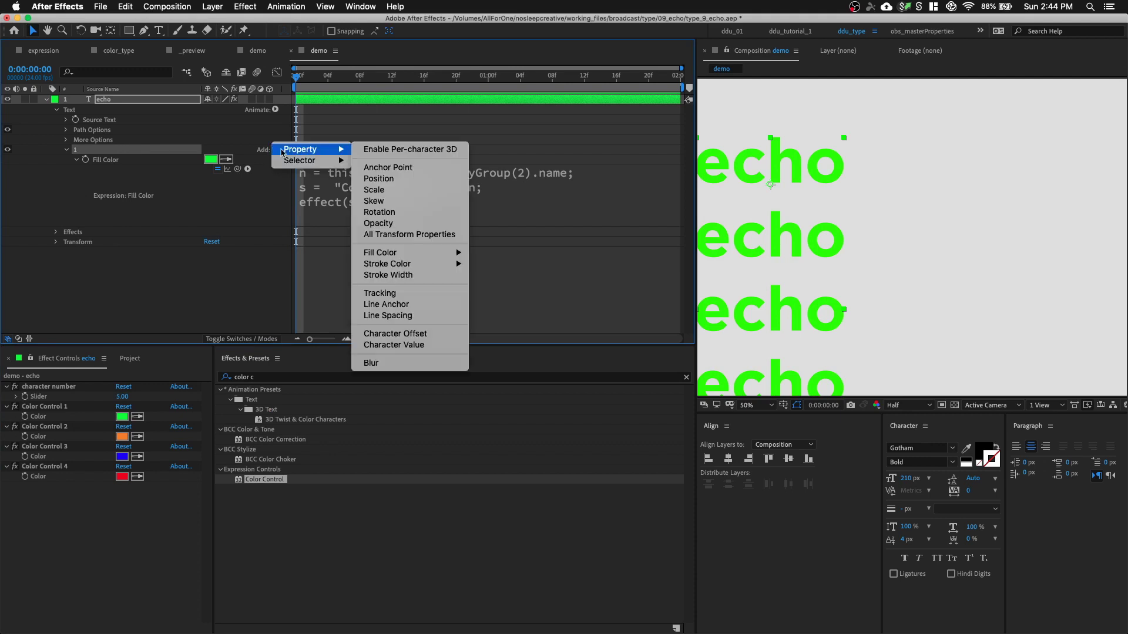
pyautogui.click(379, 181)
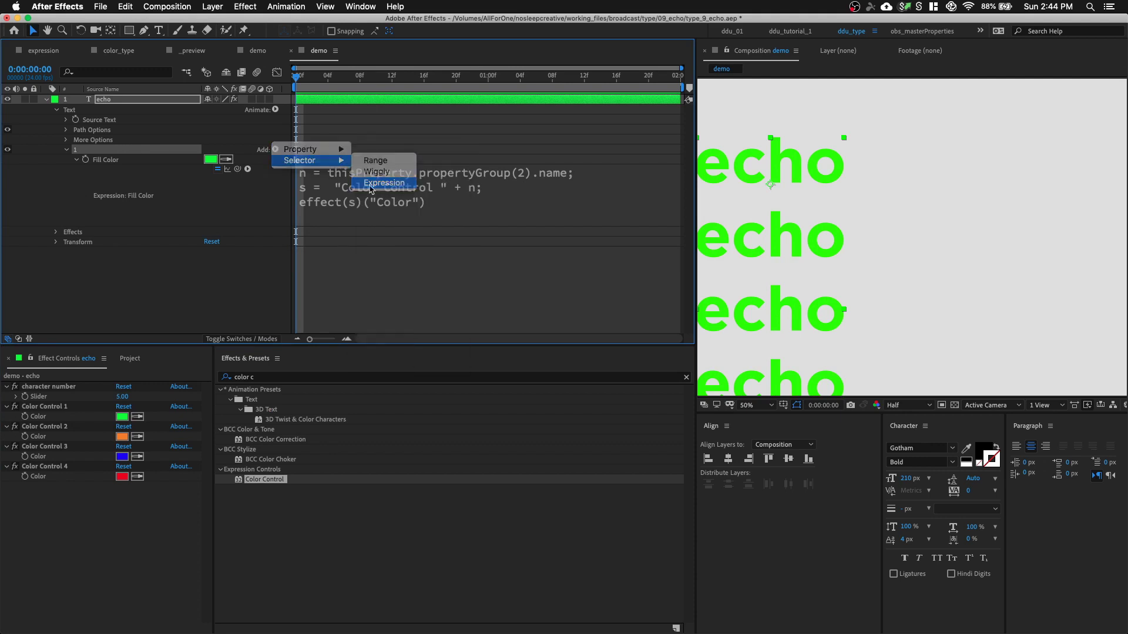
# Copy the Fill Color expression's first line and select ' * textIndex/textTotal' in Amount's expression
pyautogui.click(381, 200)
pyautogui.click(610, 181)
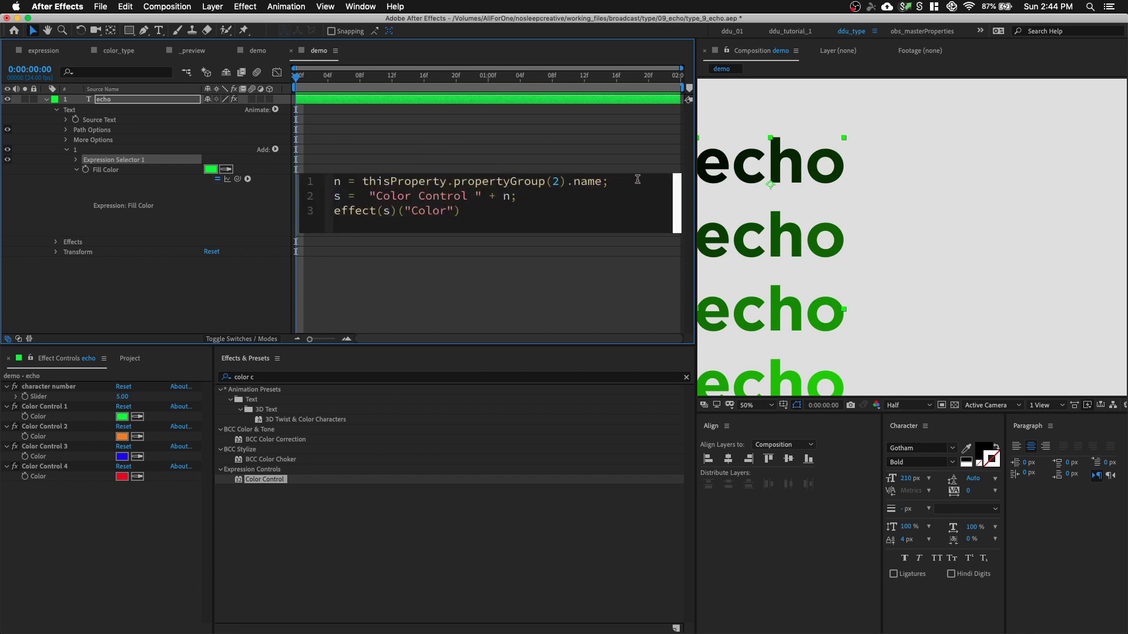
pyautogui.moveTo(638, 181); pyautogui.dragTo(334, 181)
pyautogui.press('super+c')
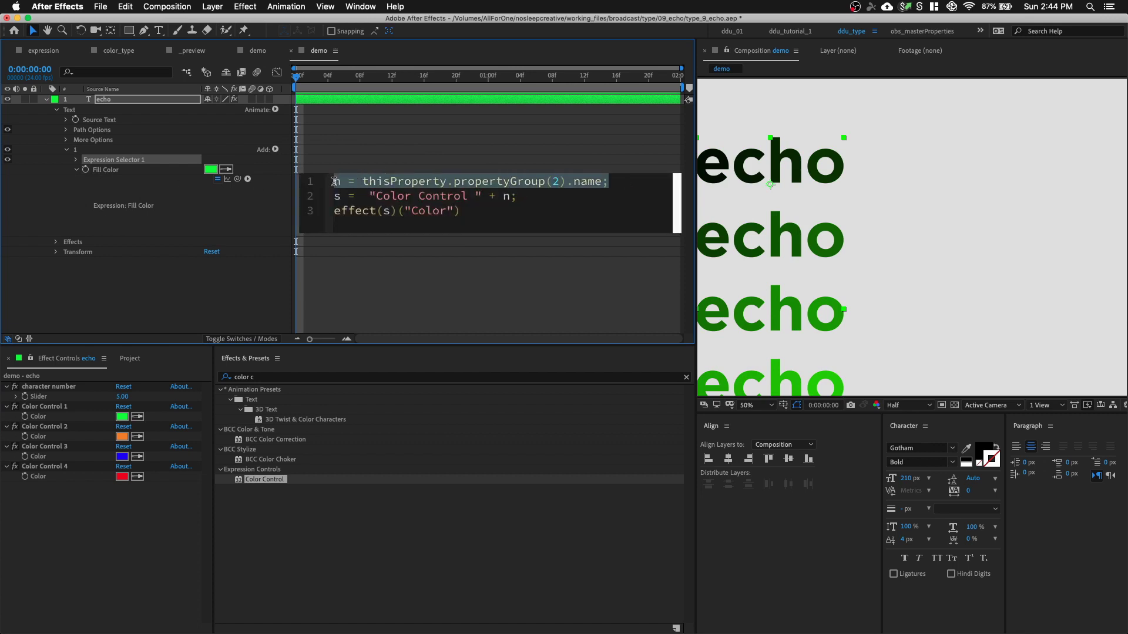
pyautogui.click(77, 161)
pyautogui.click(87, 179)
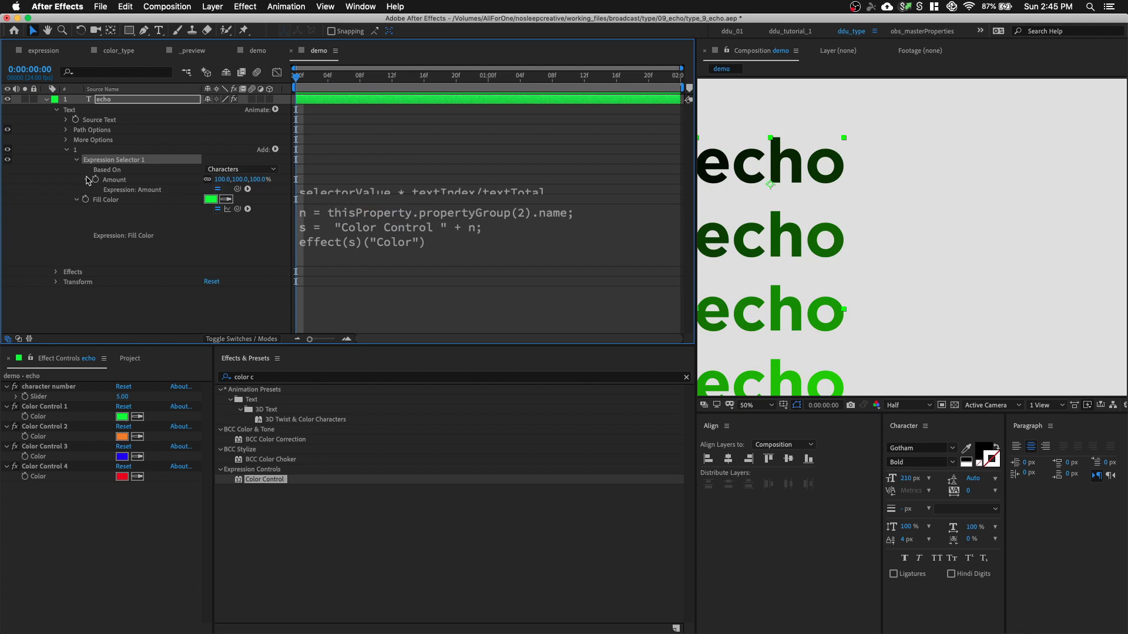
pyautogui.click(429, 186)
pyautogui.moveTo(431, 186); pyautogui.dragTo(621, 189)
# Write Amount as n = propertyGroup(3).name plus textIndex%n==0? selectorValue:[0,0,0]; with a comment
pyautogui.press('BackSpace')
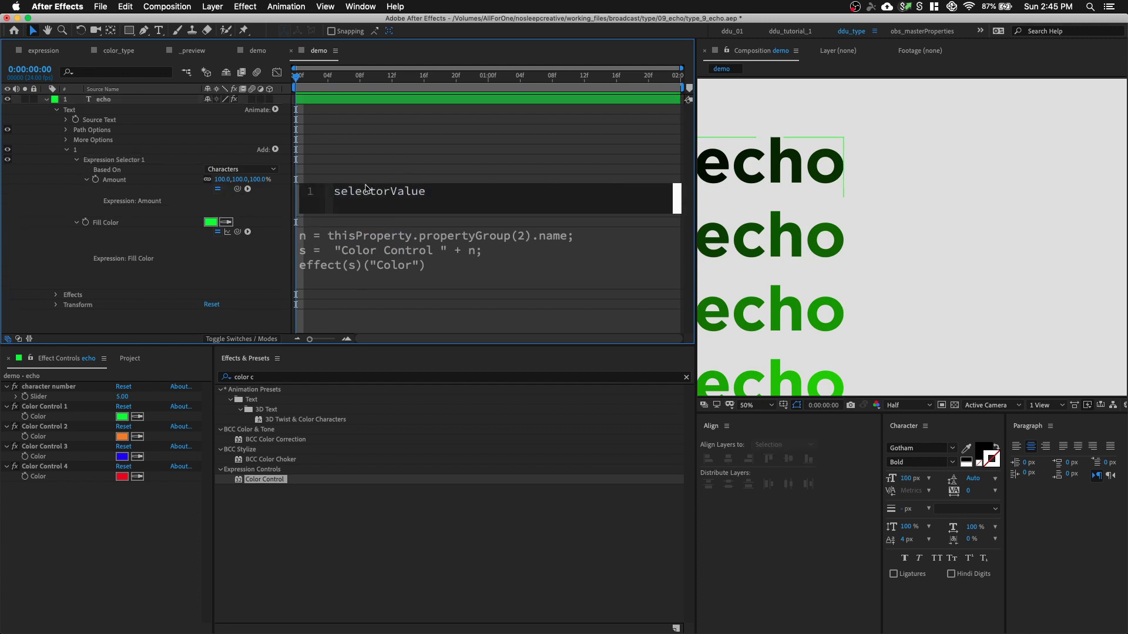
pyautogui.click(338, 196)
pyautogui.press('super+v')
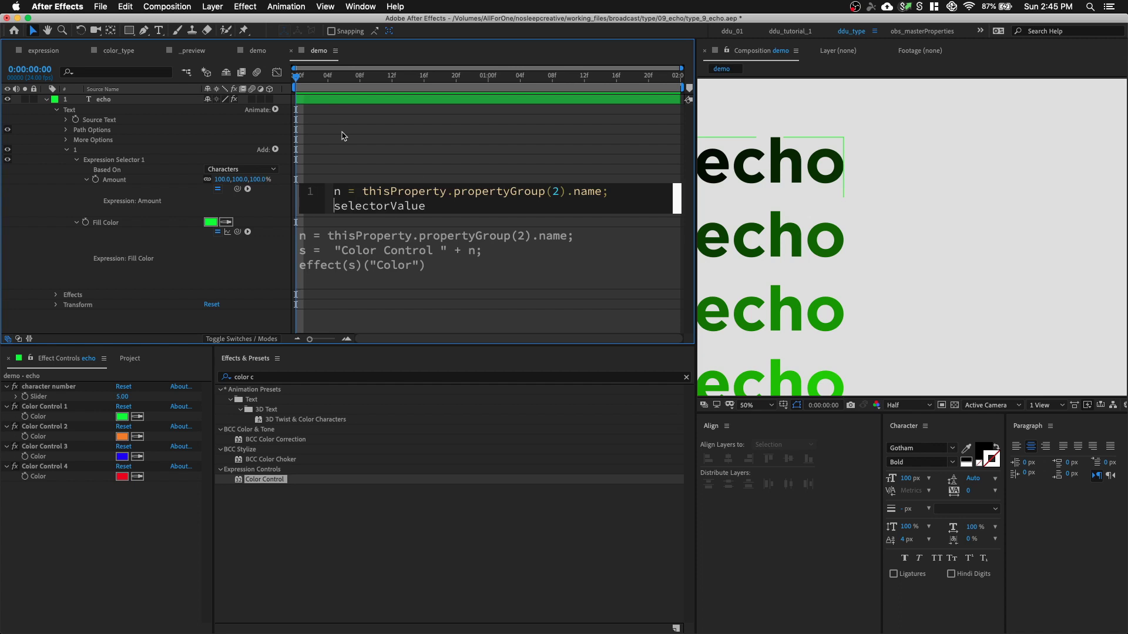
pyautogui.doubleClick(557, 192)
pyautogui.write('3')
pyautogui.press('Return')
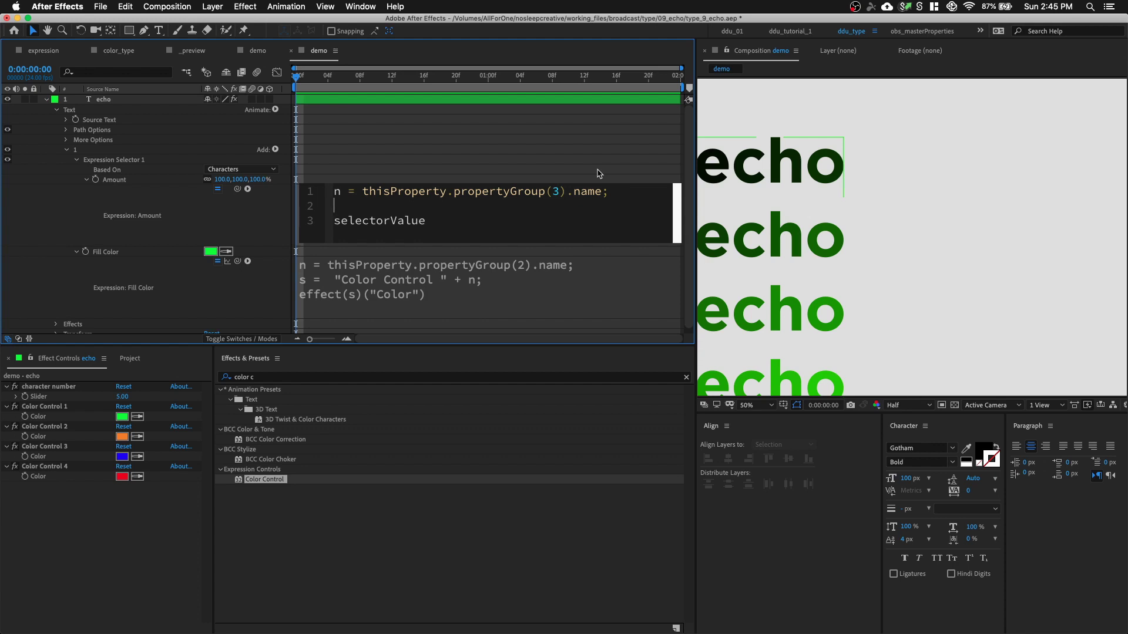
pyautogui.write('// ternary operat')
pyautogui.write('textInde')
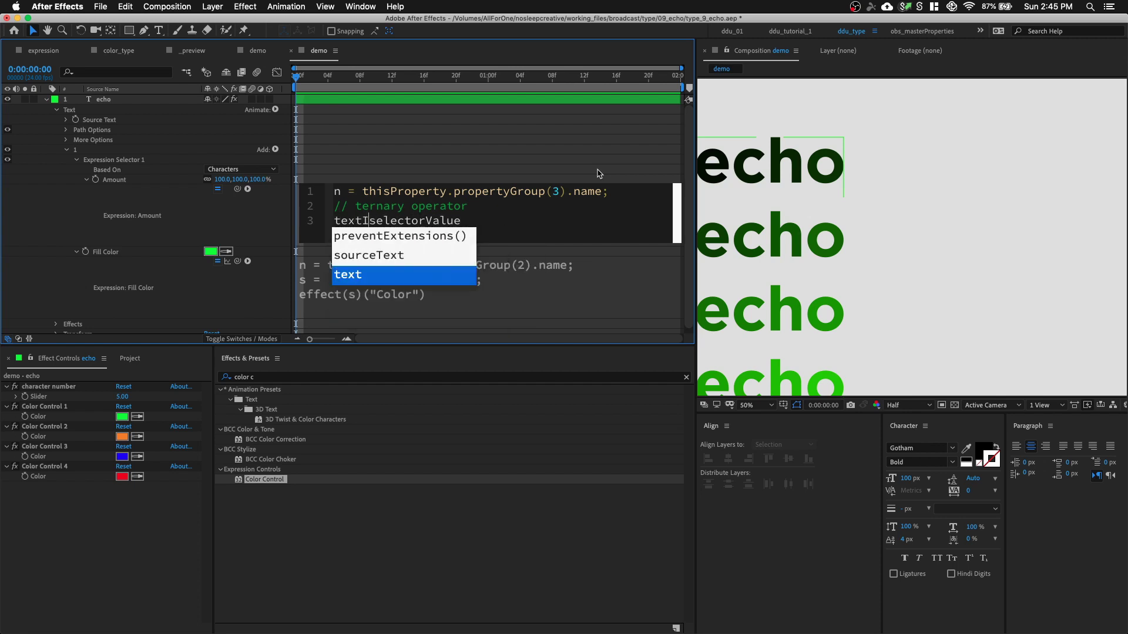
pyautogui.write('x')
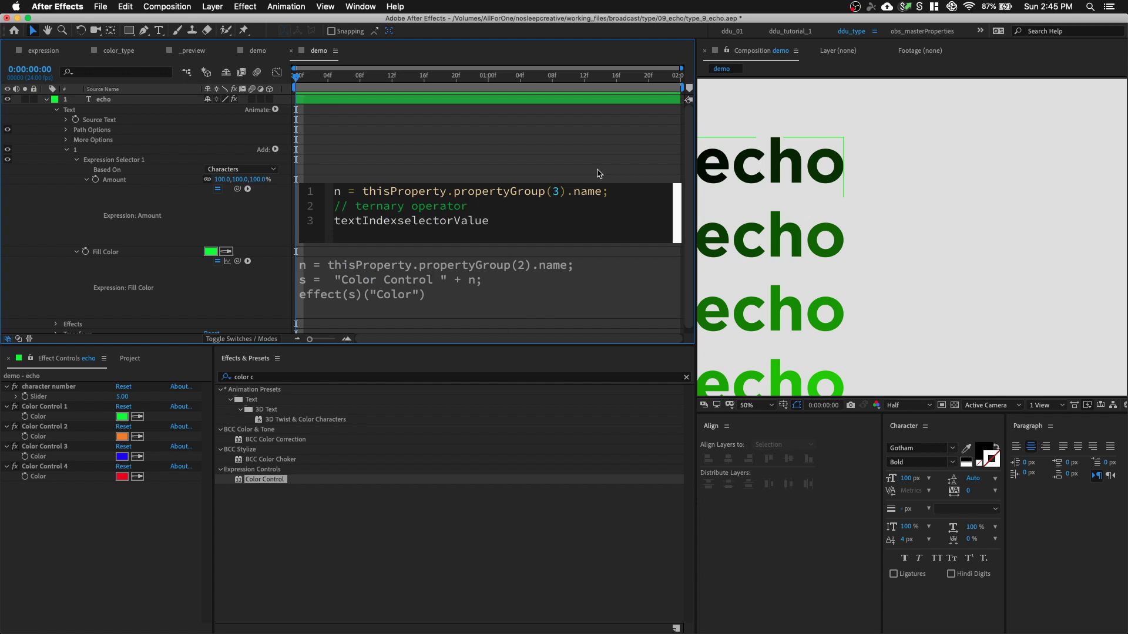
pyautogui.write('%n')
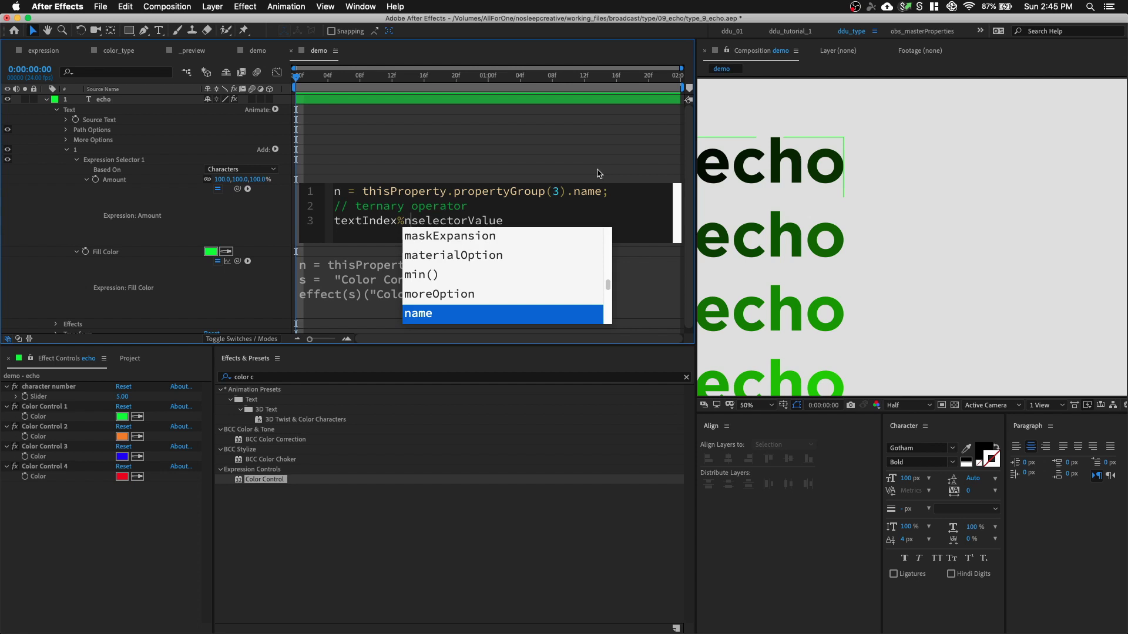
pyautogui.write('==0')
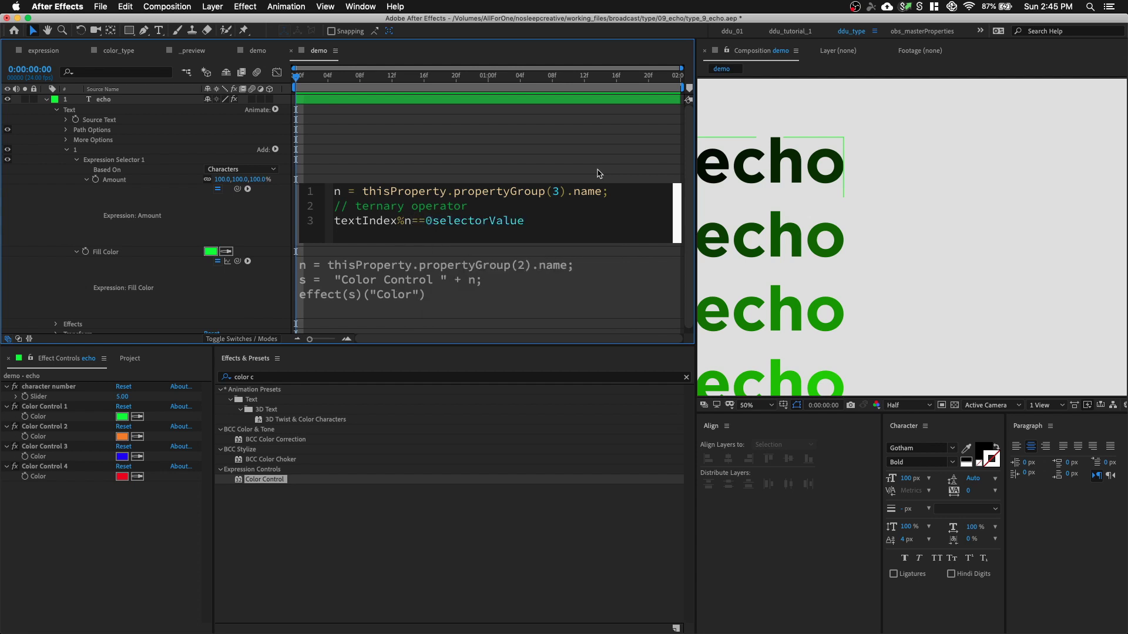
pyautogui.write('? selectorValue:[0,0,0]')
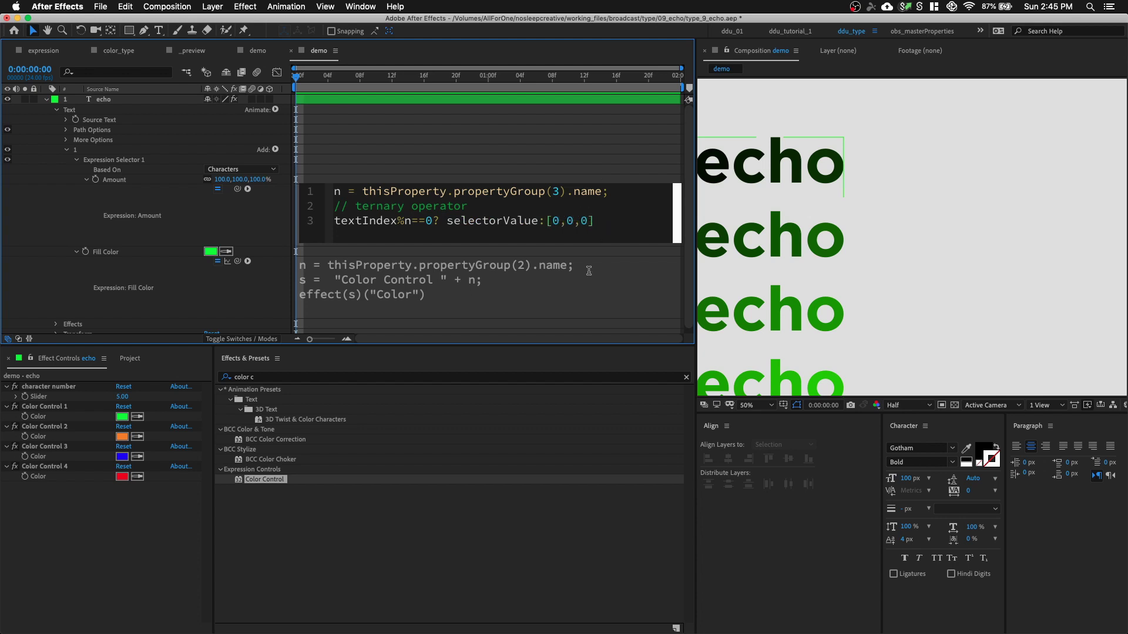
pyautogui.write(';')
# Commit the expression and duplicate the colour group so letters cycle green, orange, blue, red
pyautogui.click(521, 506)
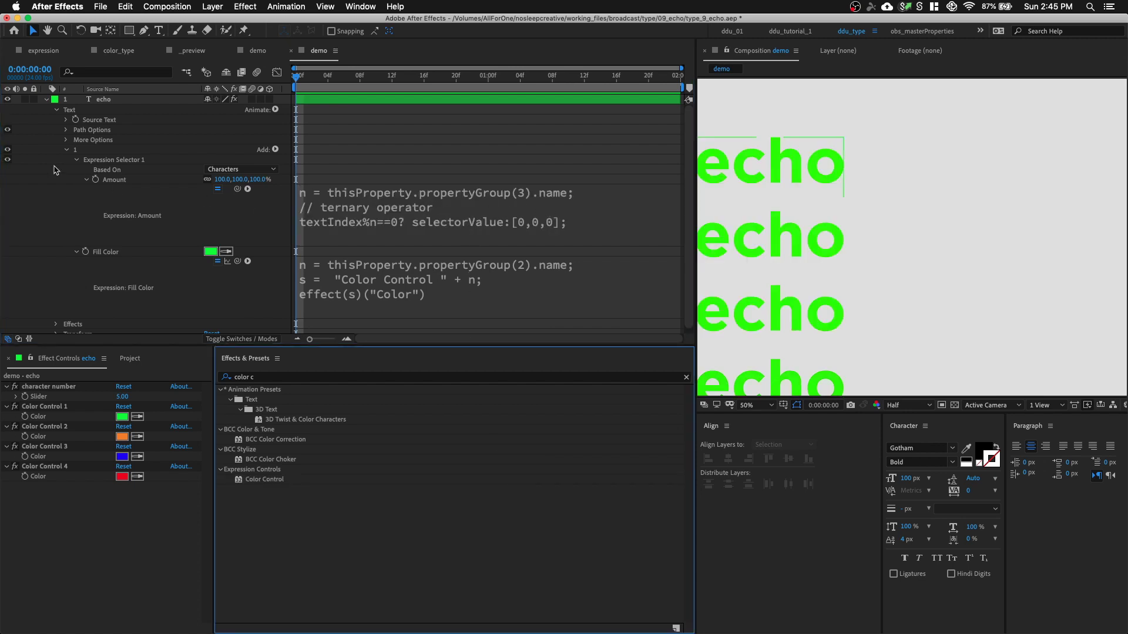
pyautogui.click(82, 152)
pyautogui.hotkey('ctrl', 'd')
pyautogui.scroll(-2, 860, 203)
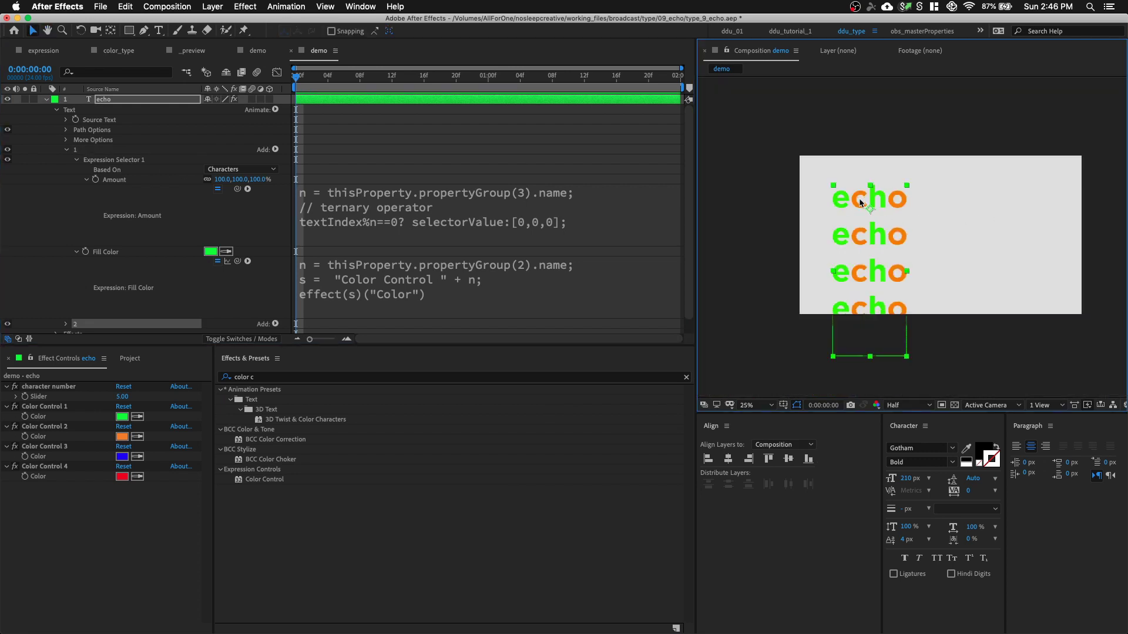
pyautogui.hotkey('ctrl', 'd')
pyautogui.scroll(1, 869, 207)
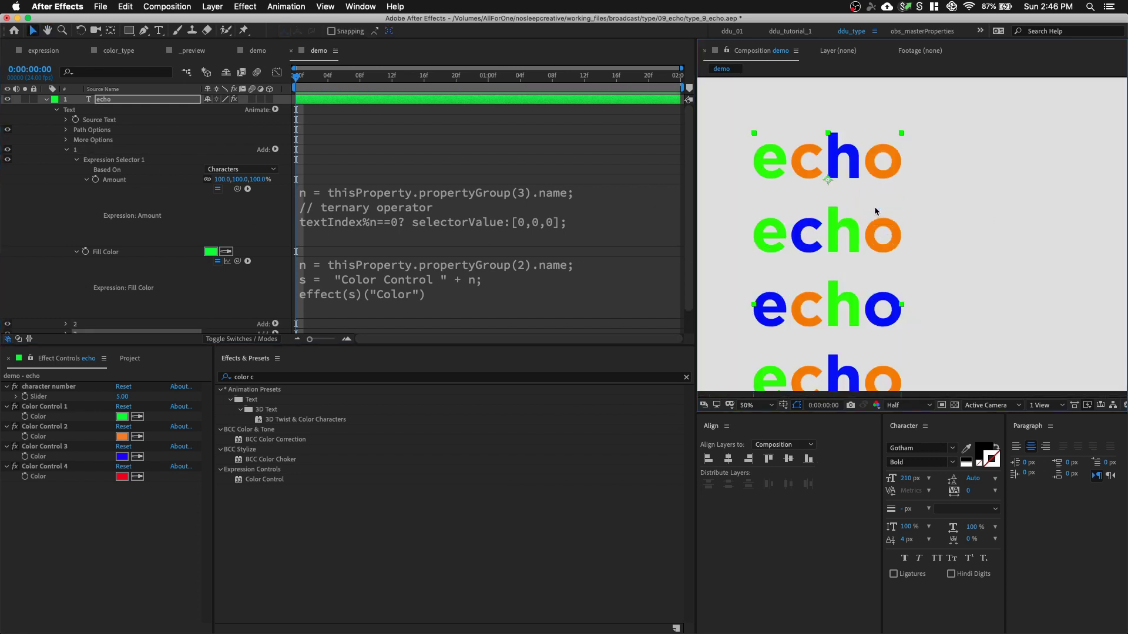
pyautogui.moveTo(804, 204); pyautogui.dragTo(826, 199)
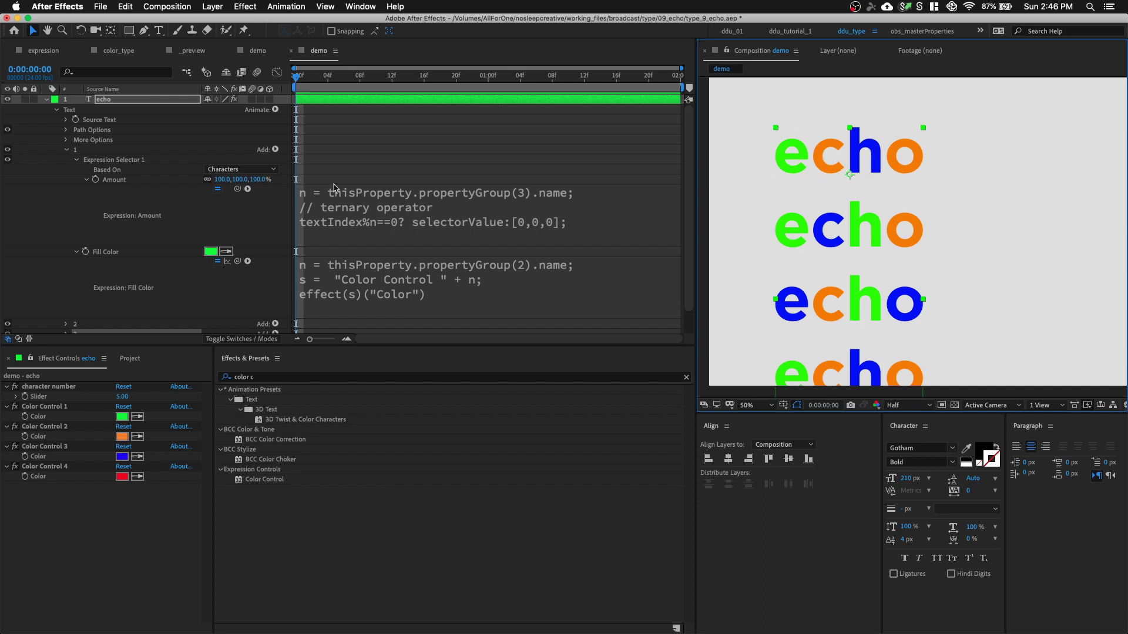
pyautogui.click(253, 241)
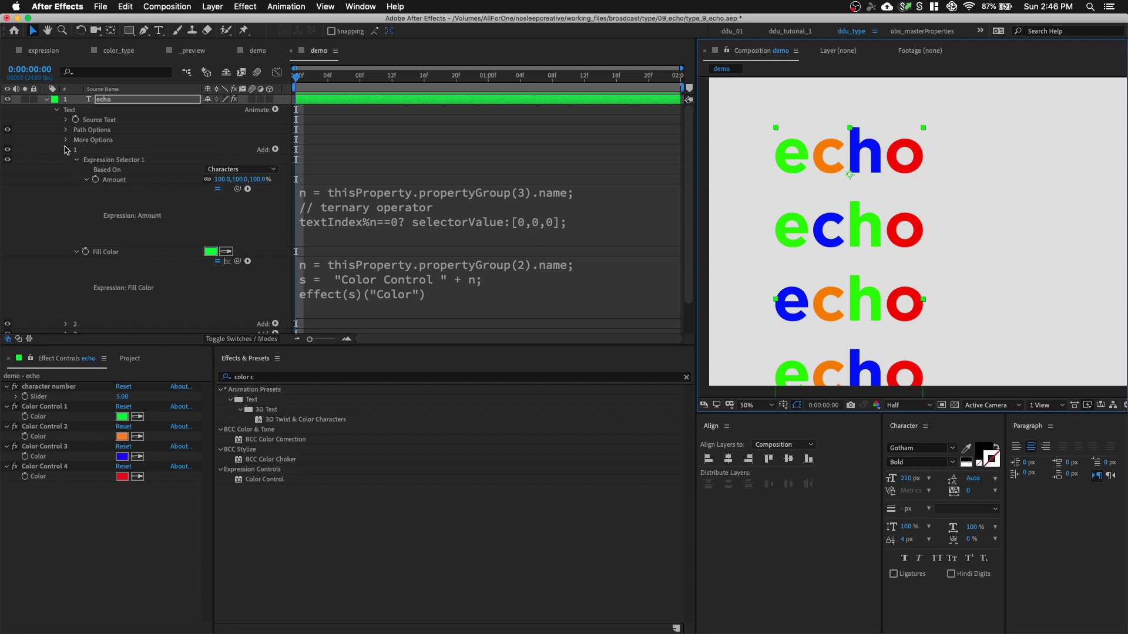
# Delete colour groups 2–4 and base the expression selector on Lines
pyautogui.scroll(-2, 111, 256)
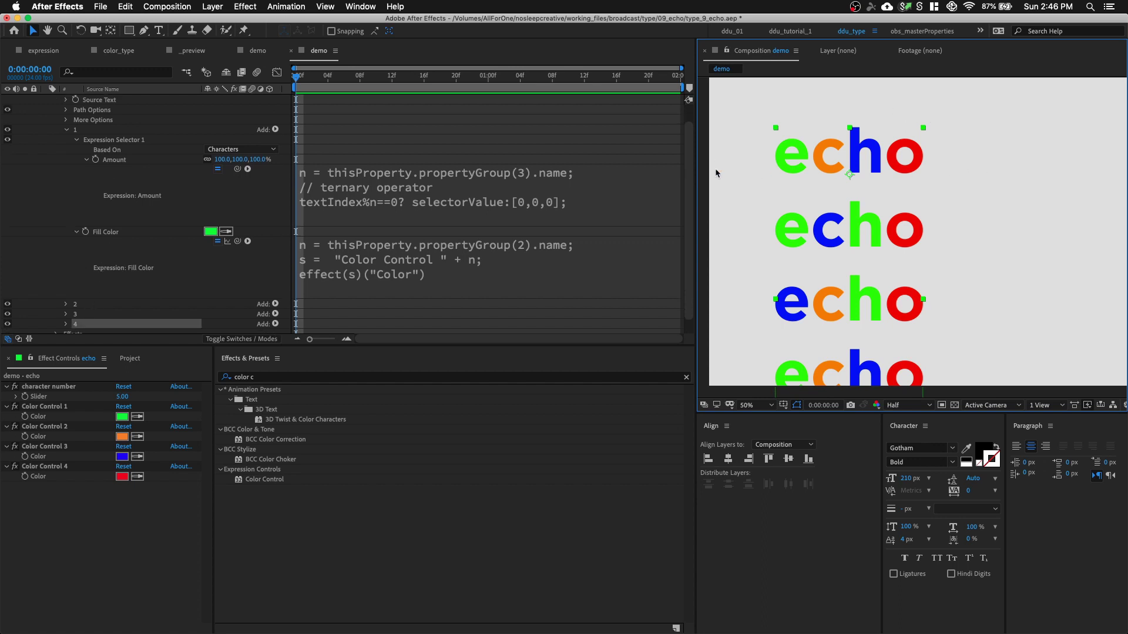
pyautogui.keyDown('shift'); pyautogui.click(93, 304); pyautogui.keyUp('shift')
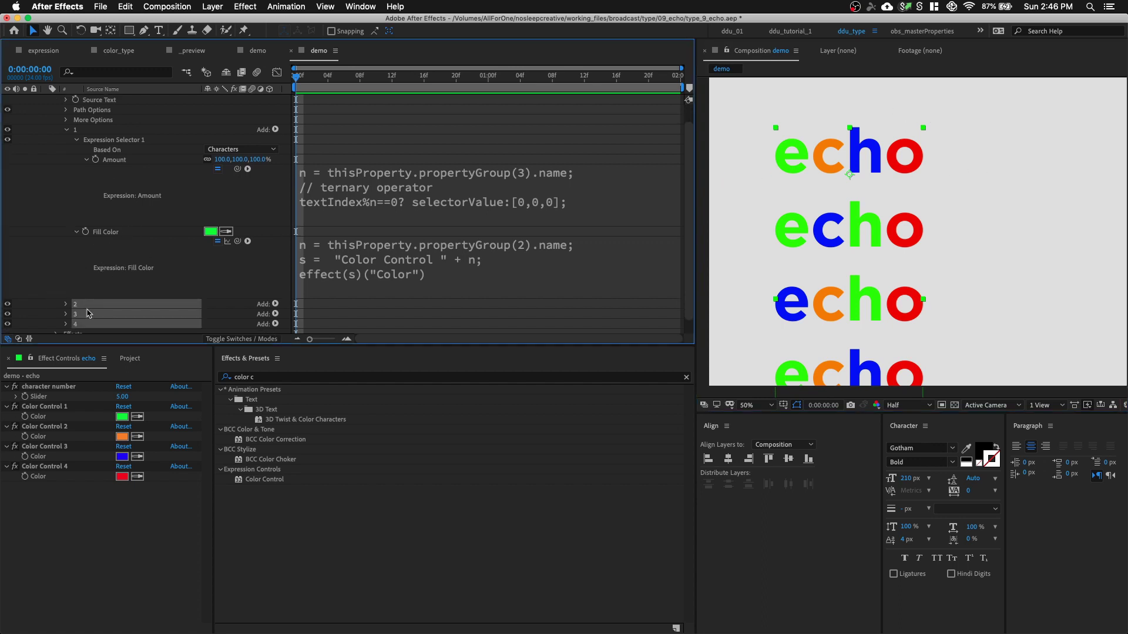
pyautogui.press('Delete')
pyautogui.click(246, 164)
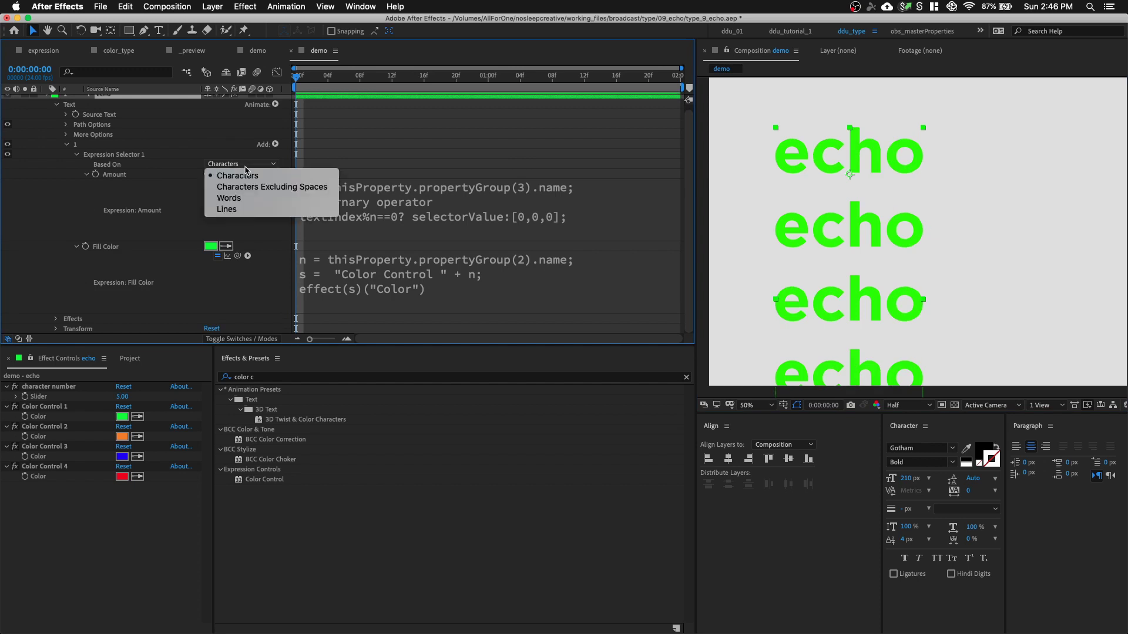
pyautogui.click(247, 211)
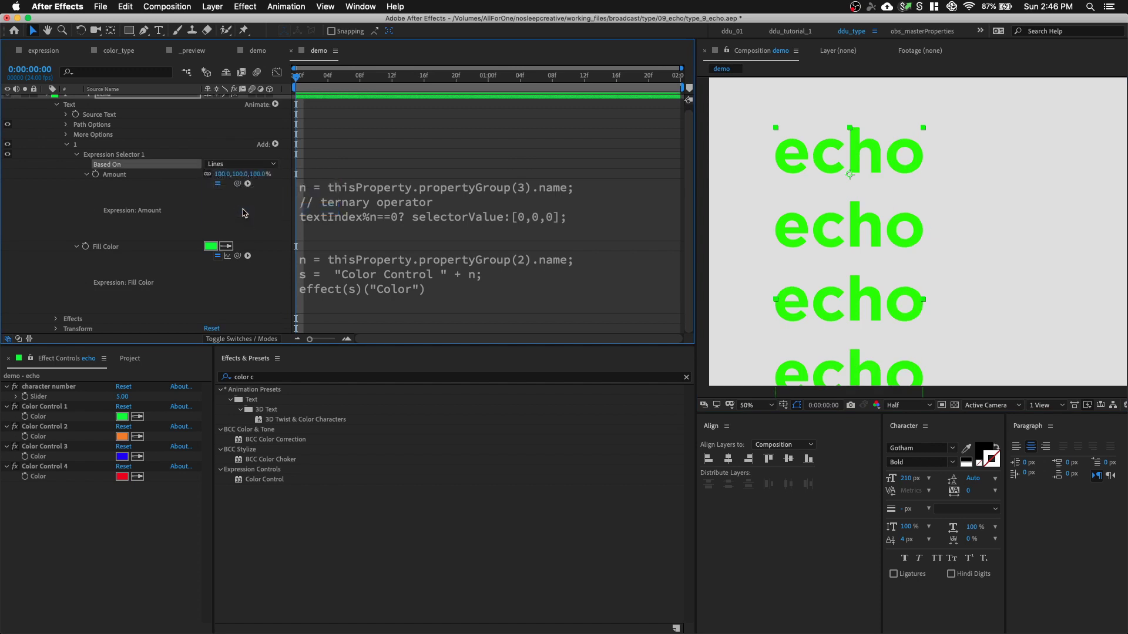
pyautogui.click(78, 158)
# Duplicate colour group 1 twice and move the echo text toward the frame centre
pyautogui.click(89, 149)
pyautogui.hotkey('ctrl', 'd')
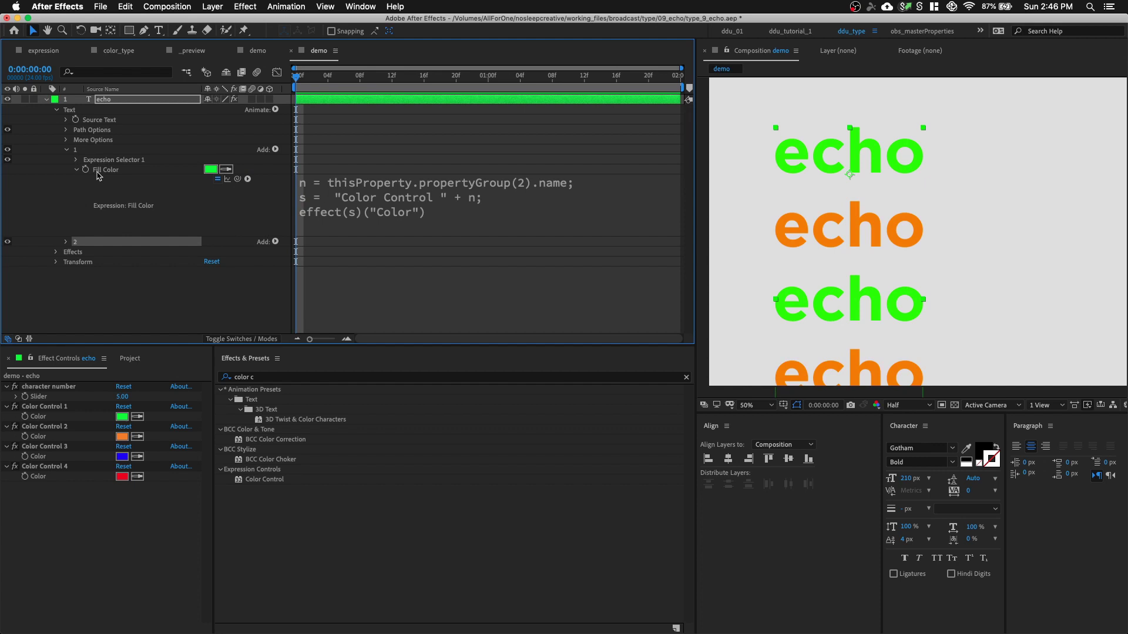
pyautogui.hotkey('ctrl', 'd')
pyautogui.hotkey('ctrl', 'd')
pyautogui.scroll(-2, 1043, 259)
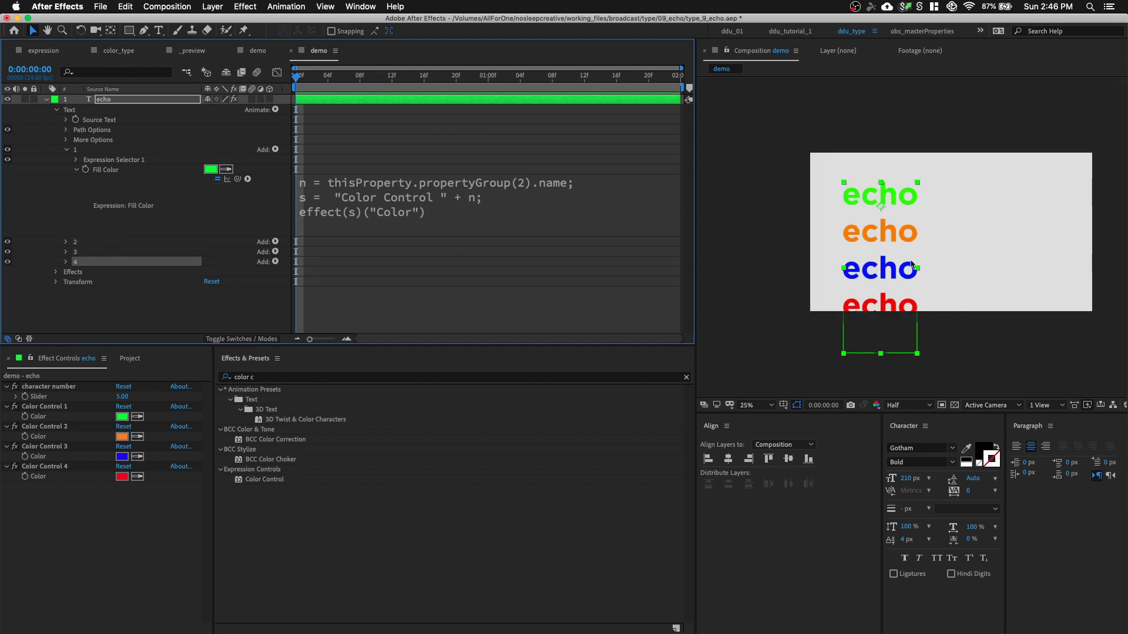
pyautogui.moveTo(909, 262); pyautogui.dragTo(851, 261)
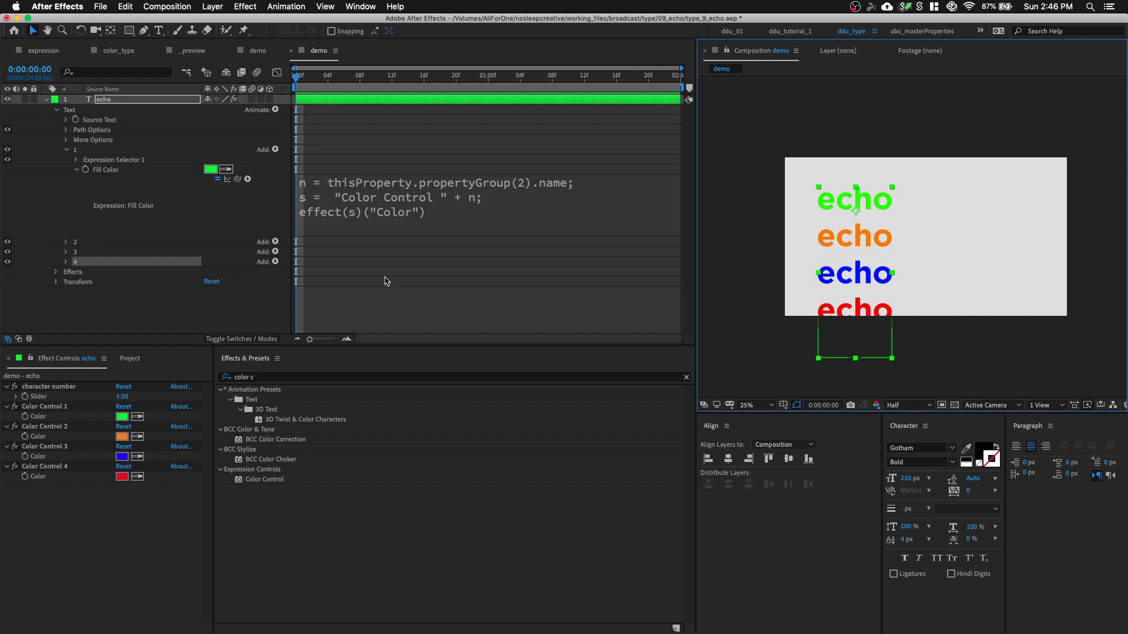
pyautogui.moveTo(857, 227); pyautogui.dragTo(914, 211)
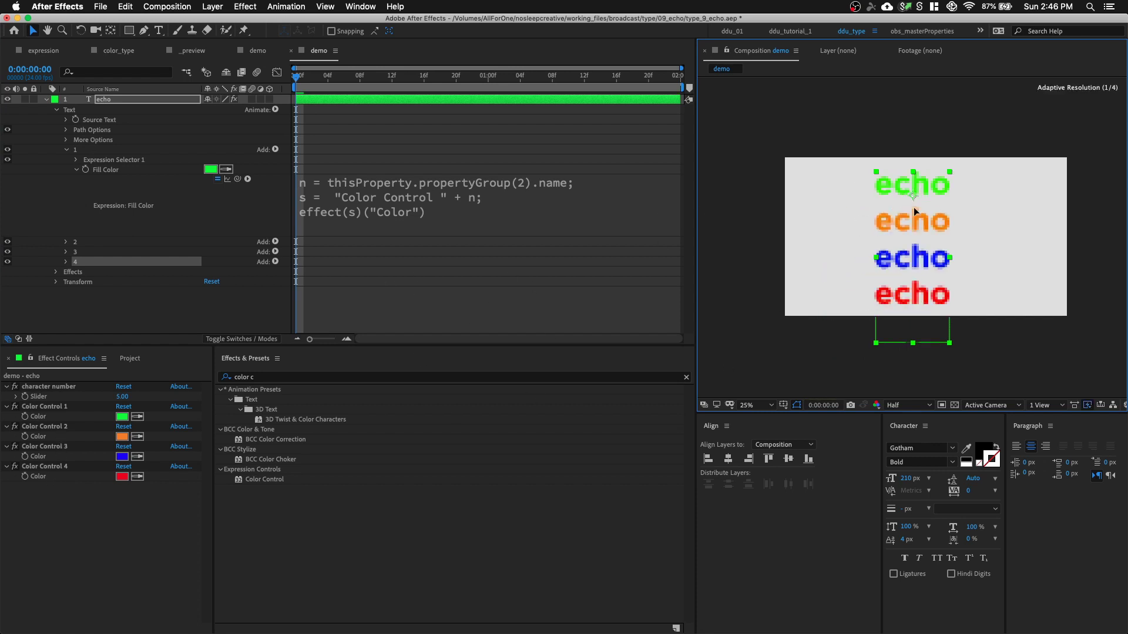
# Set the echo text to 350 px font size with 0 px leading in the Character panel
pyautogui.click(912, 479)
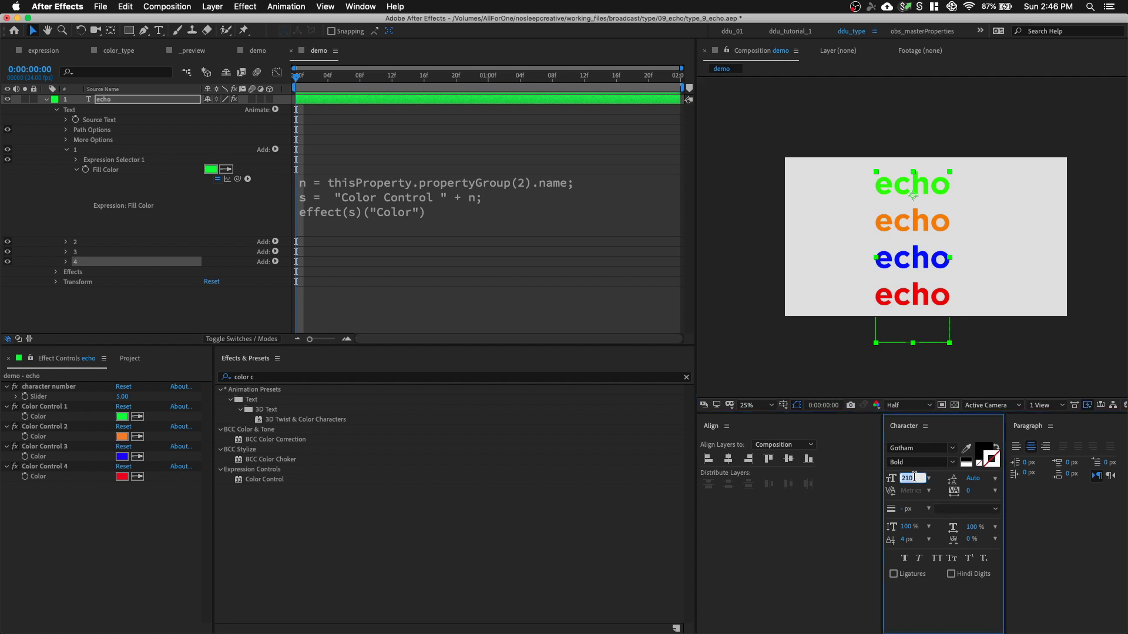
pyautogui.write('100')
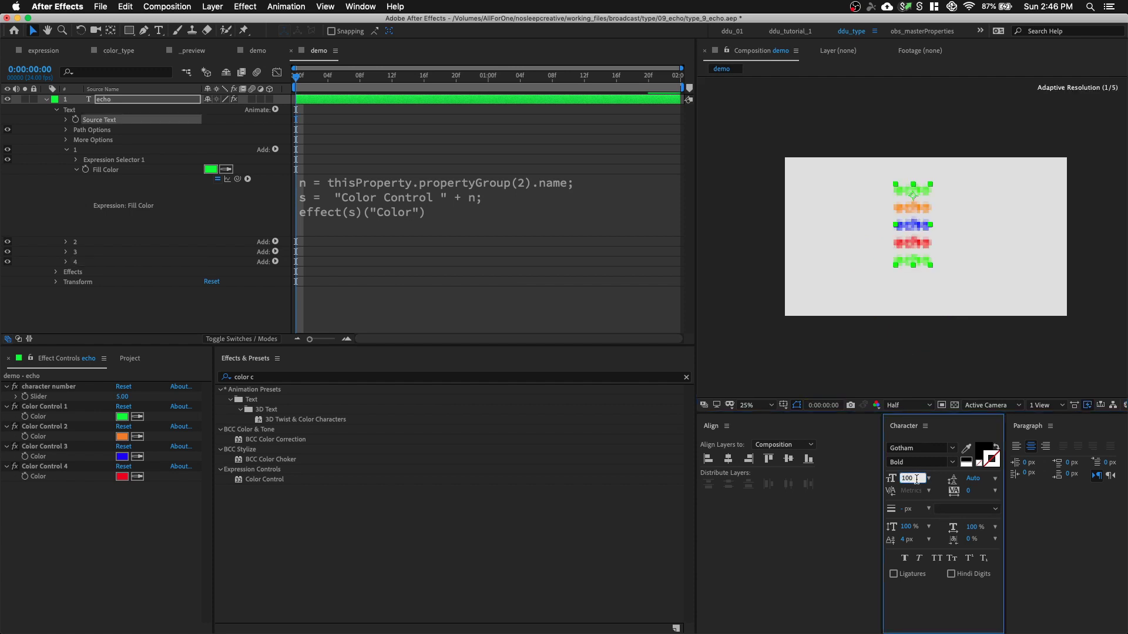
pyautogui.press('Return')
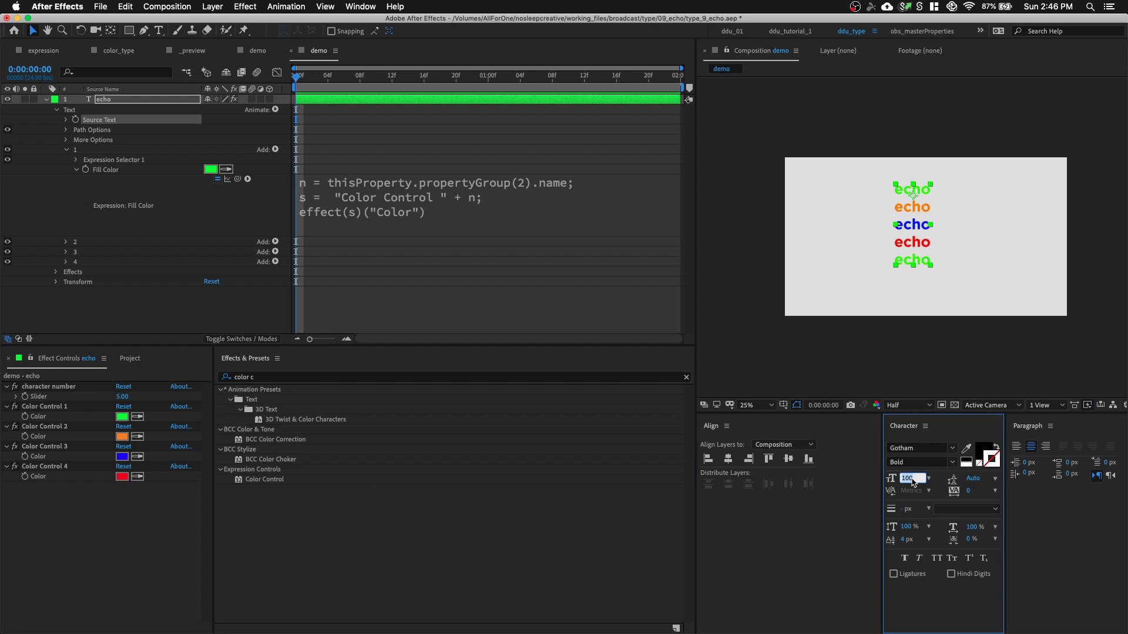
pyautogui.write('350')
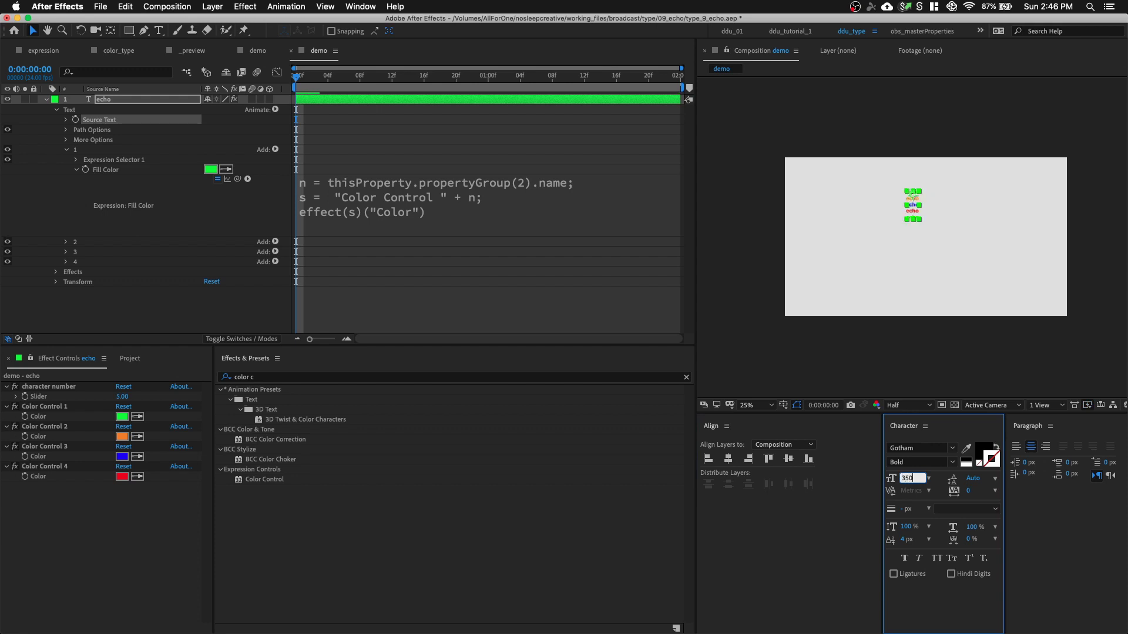
pyautogui.press('Return')
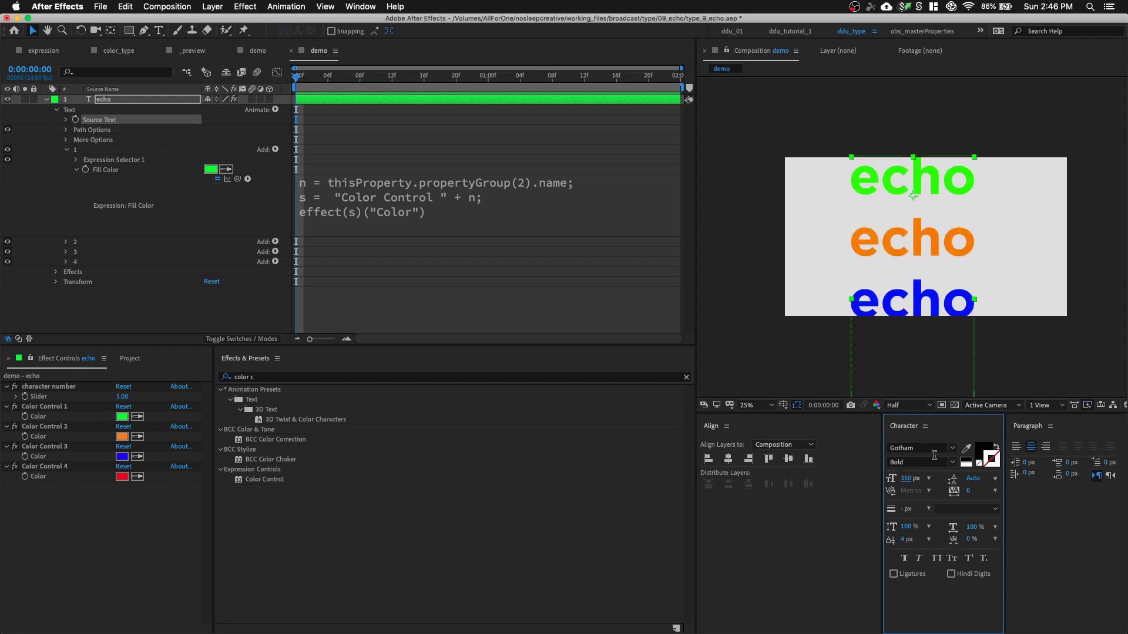
pyautogui.click(994, 479)
pyautogui.click(951, 483)
pyautogui.click(971, 477)
pyautogui.write('0.01')
pyautogui.press('Return')
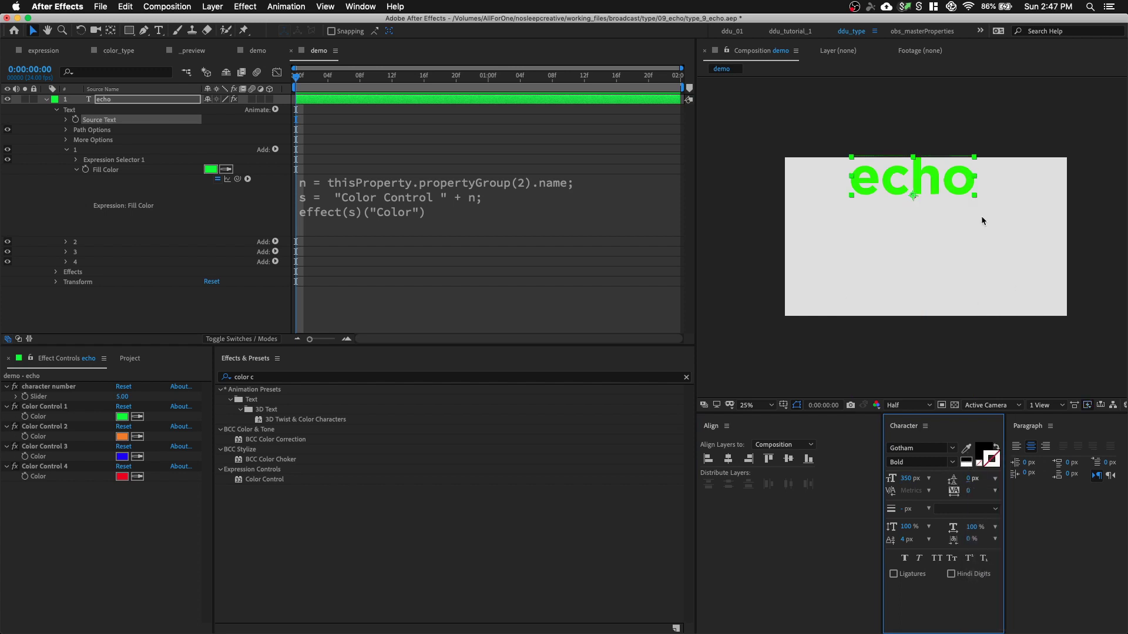
pyautogui.scroll(2, 943, 234)
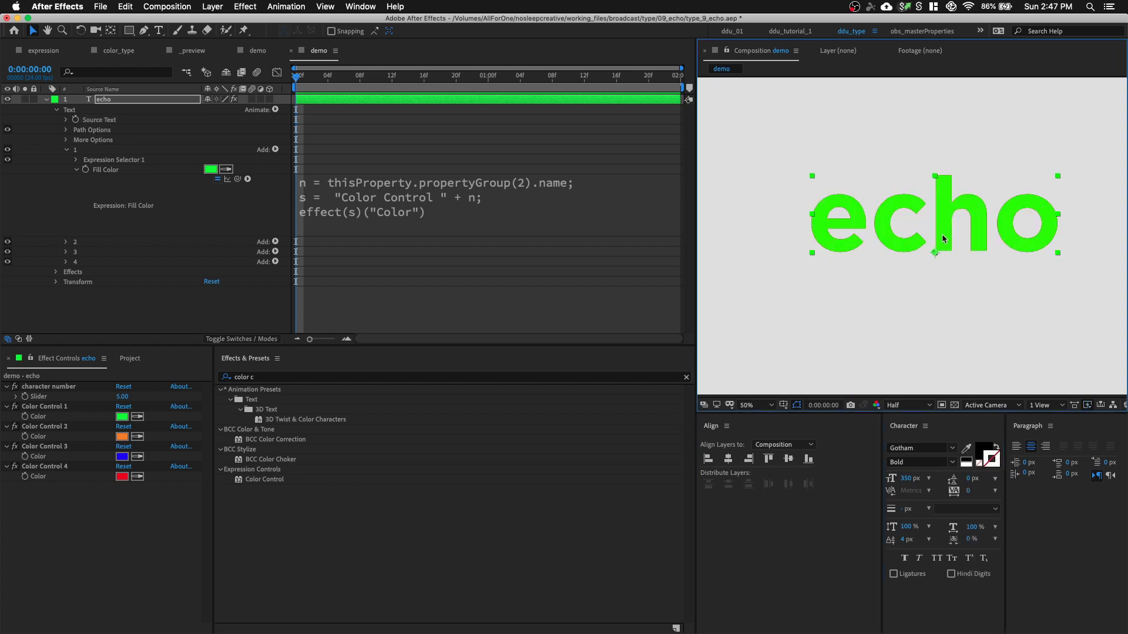
pyautogui.click(66, 149)
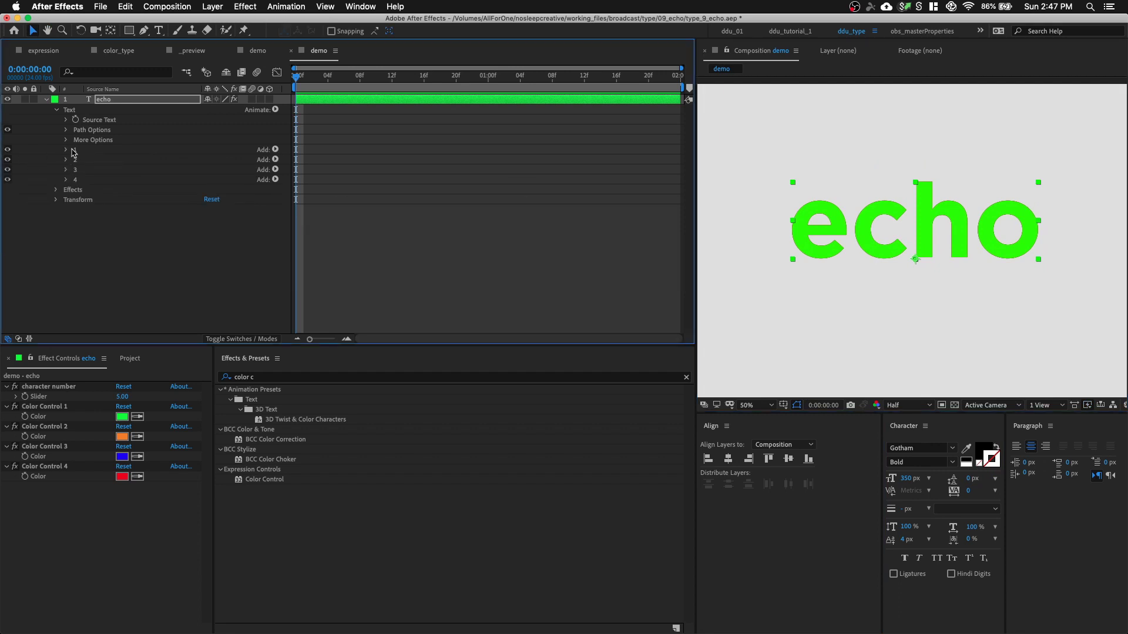
# Add an All Transform Properties animator named 'transform' with Scale 200%
pyautogui.click(275, 109)
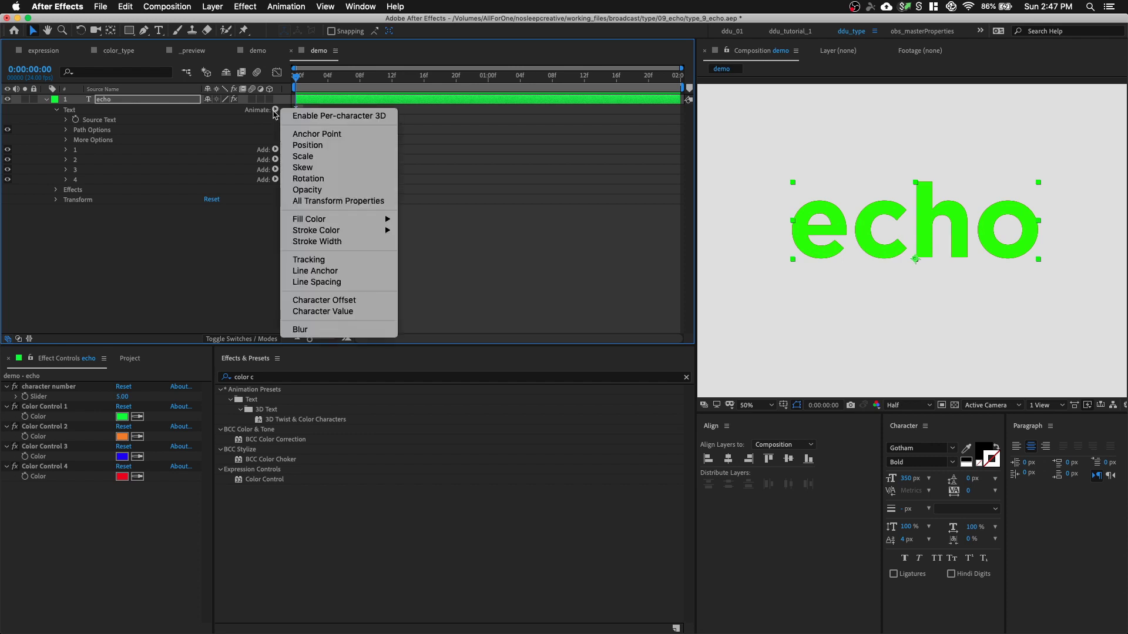
pyautogui.click(259, 116)
pyautogui.click(276, 110)
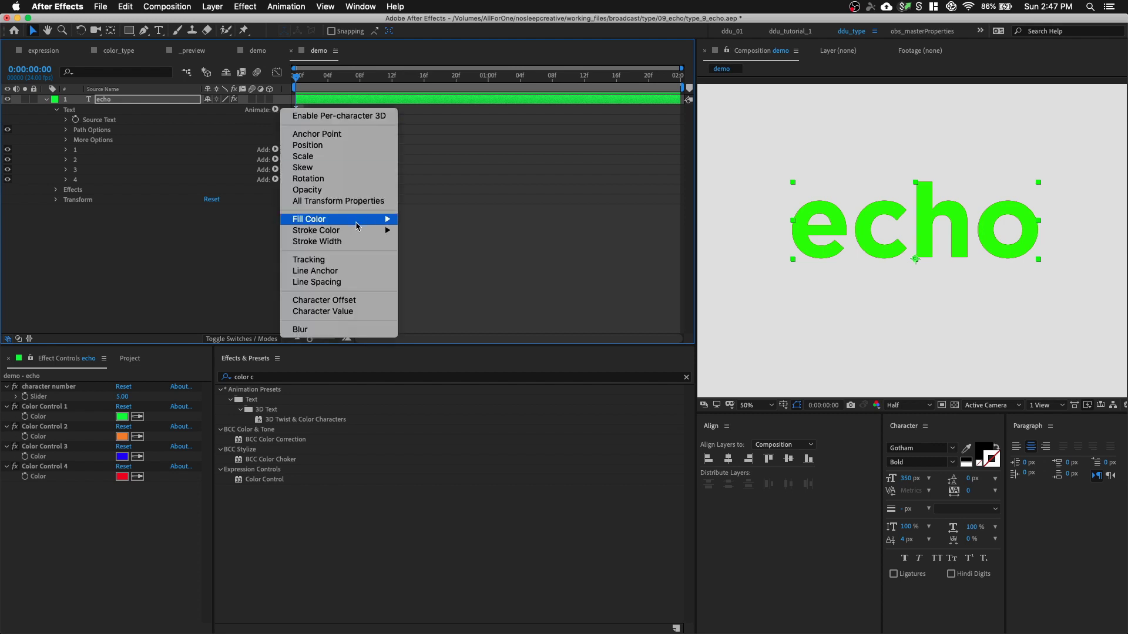
pyautogui.click(340, 201)
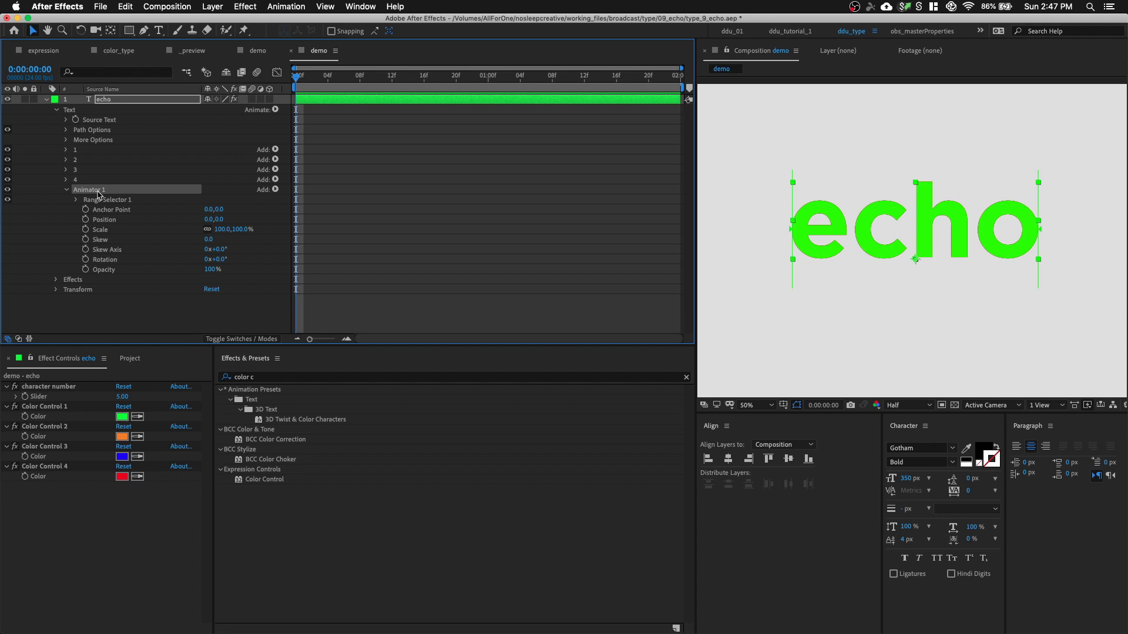
pyautogui.press('Return')
pyautogui.write('t')
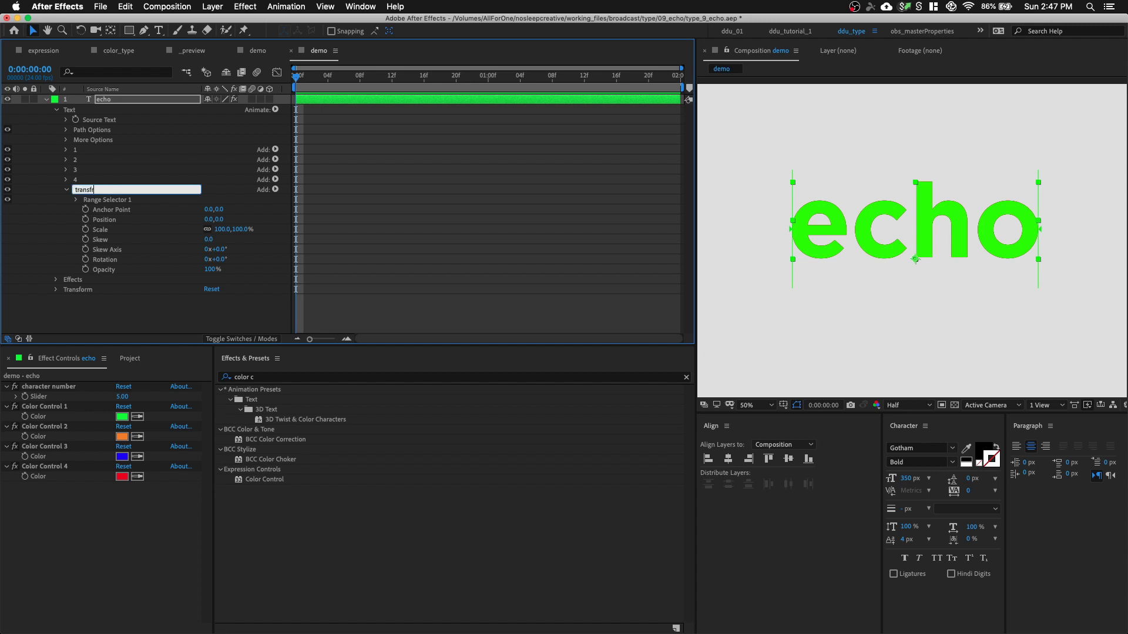
pyautogui.write('ransform')
pyautogui.press('Return')
pyautogui.click(241, 230)
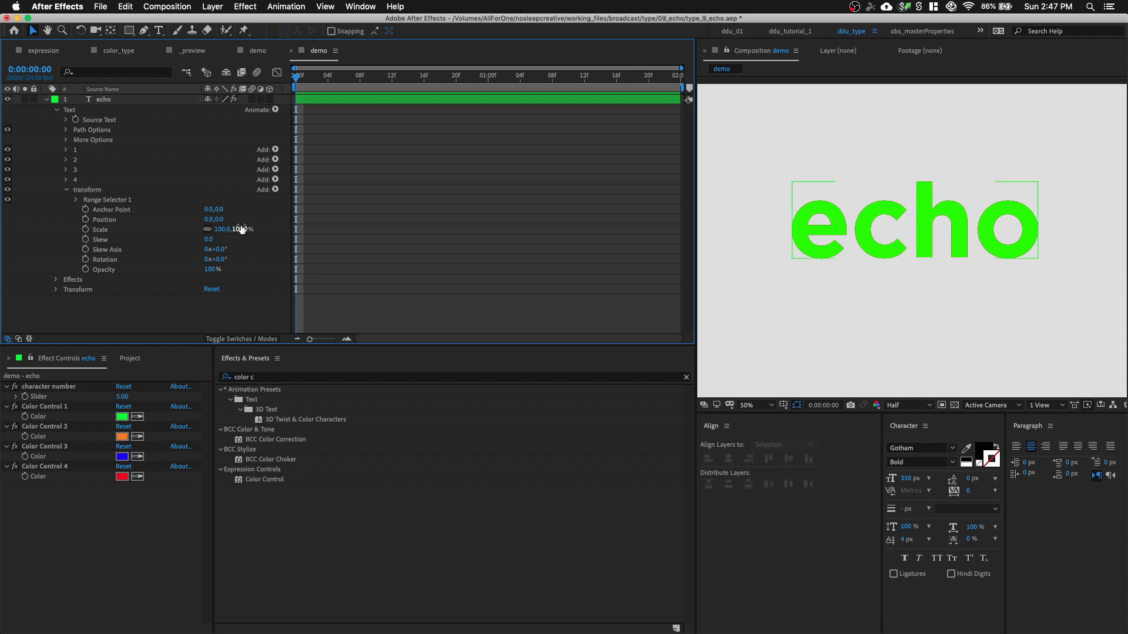
pyautogui.press('Return')
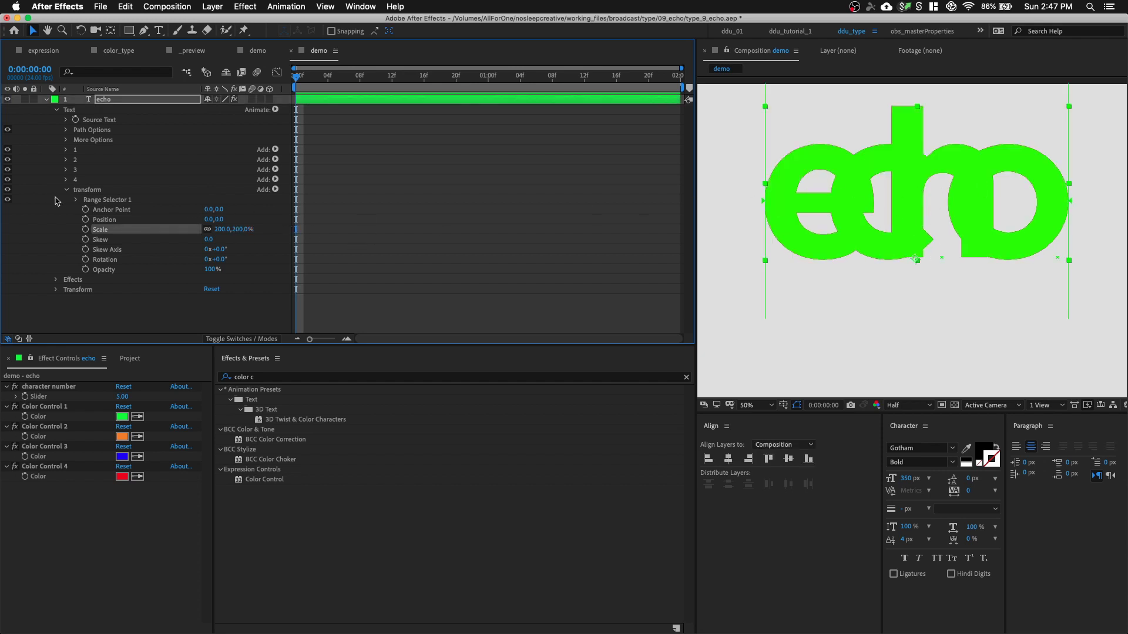
# Set the text layer's Anchor Point Grouping to Line under More Options
pyautogui.click(65, 140)
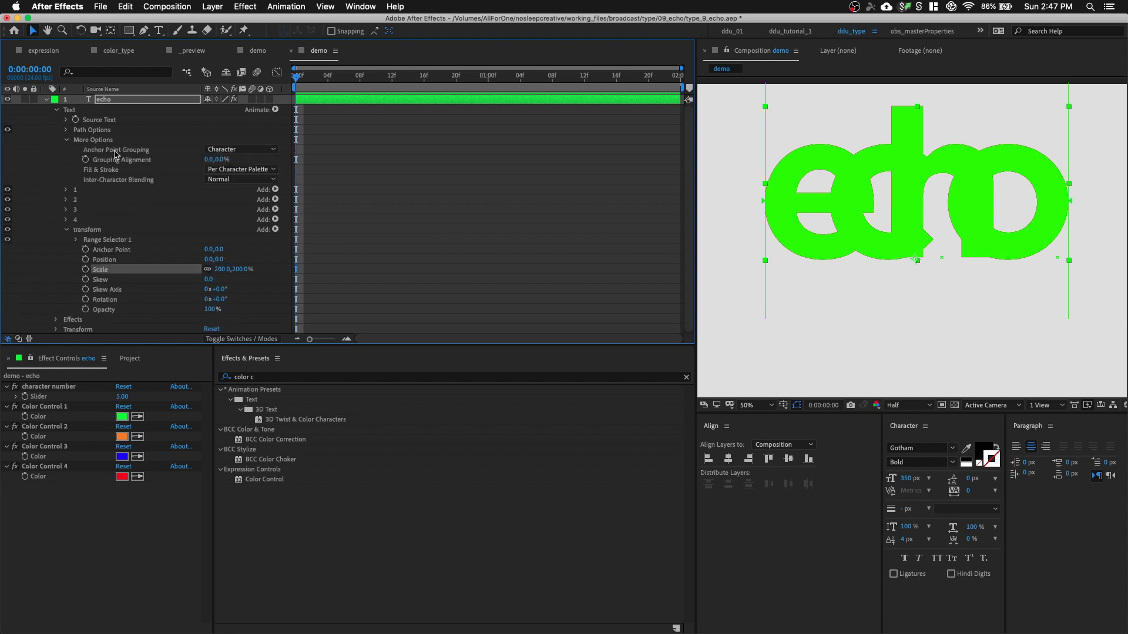
pyautogui.click(241, 150)
pyautogui.click(250, 190)
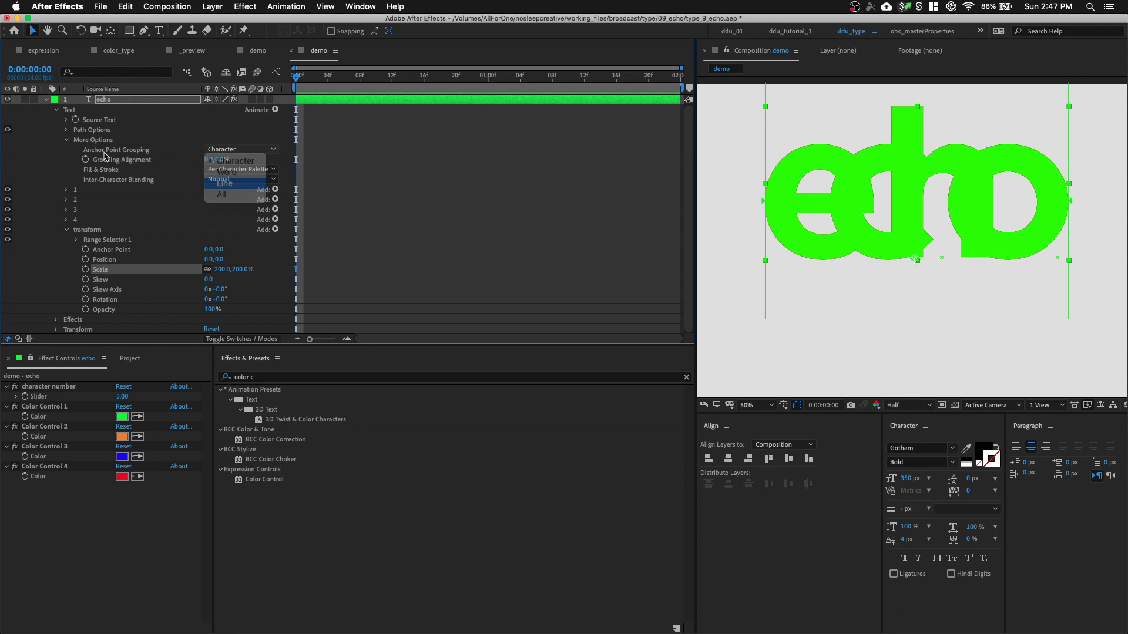
pyautogui.scroll(-2, 853, 234)
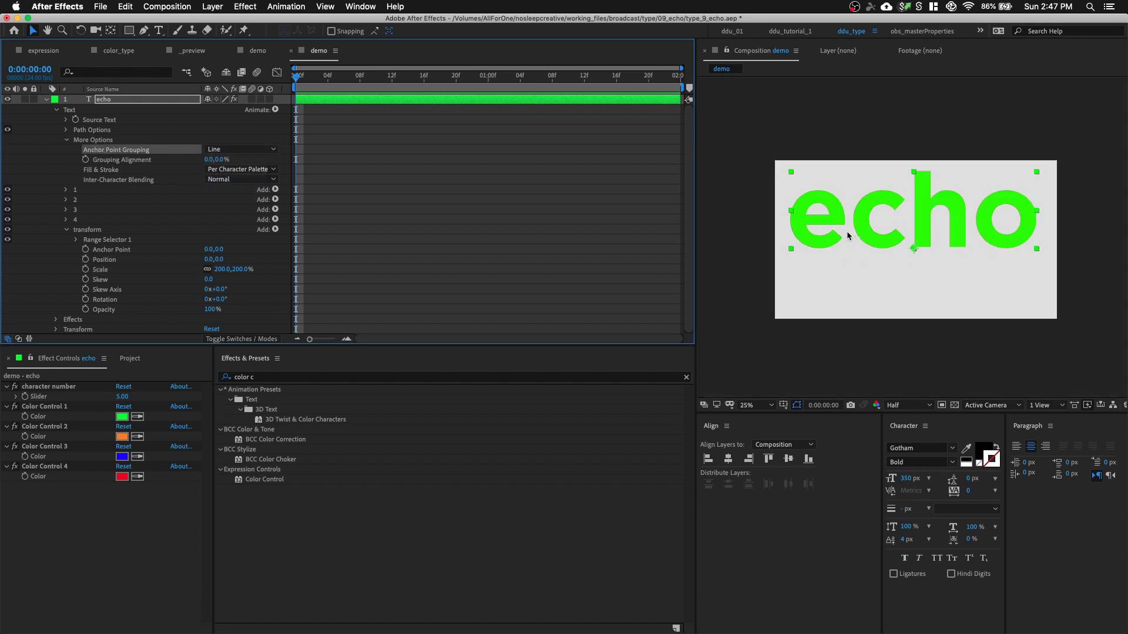
pyautogui.scroll(1, 848, 235)
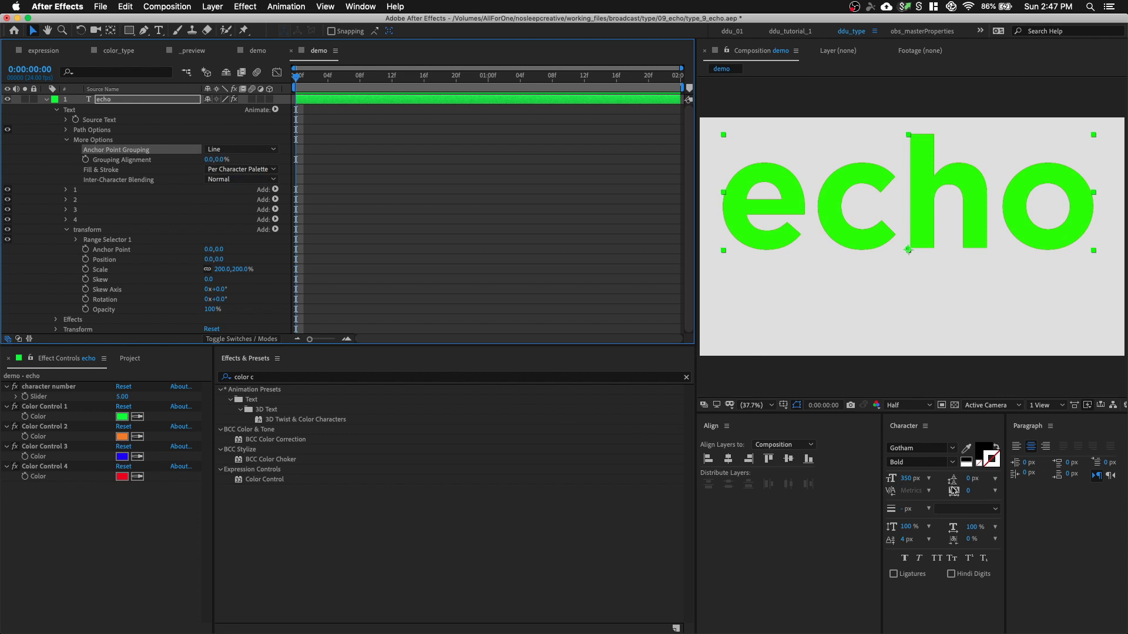
# Reduce the echo font size to 300 px and nudge the text slightly lower
pyautogui.click(899, 480)
pyautogui.write('300')
pyautogui.press('Return')
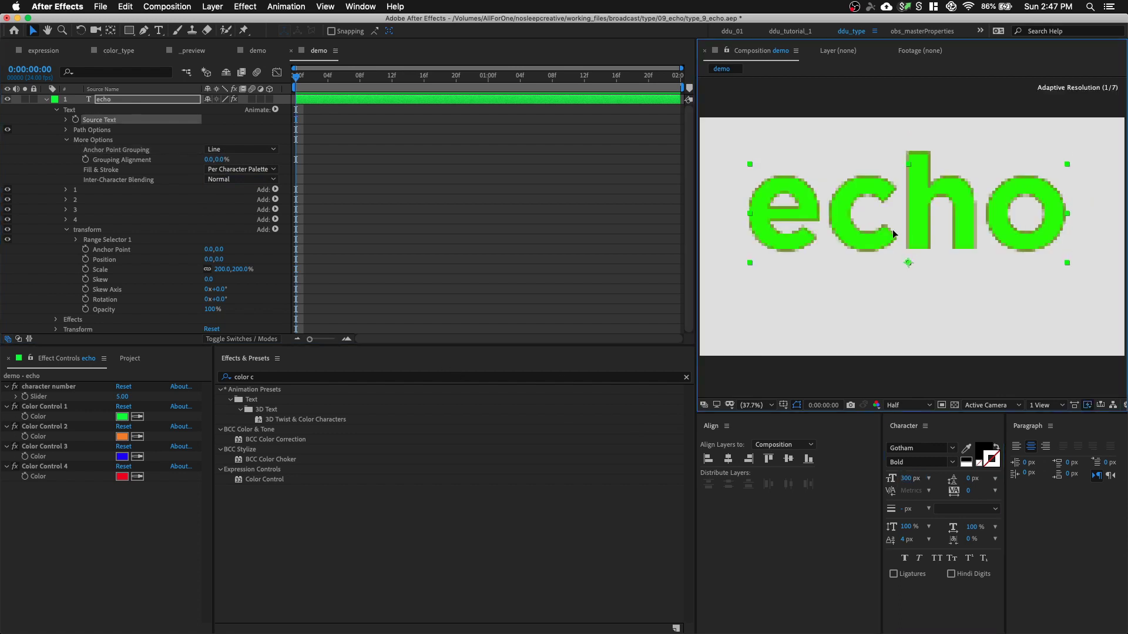
pyautogui.moveTo(893, 216); pyautogui.dragTo(893, 234)
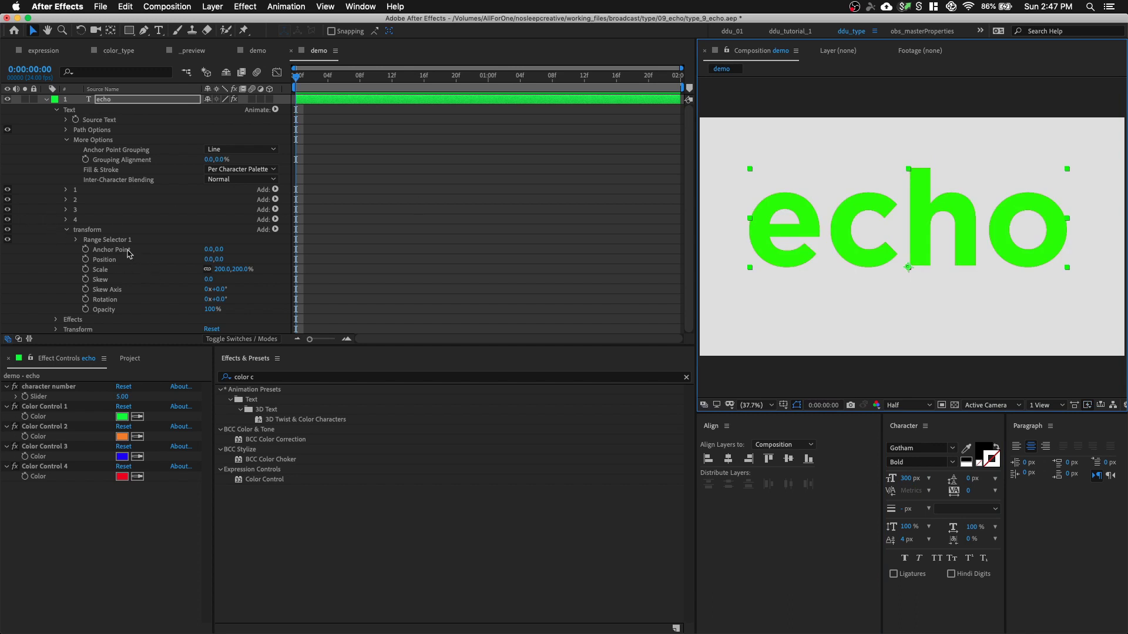
# Keyframe Range Selector 1 Offset from -100% at 0f to 100% at 20f
pyautogui.click(77, 240)
pyautogui.scroll(-1, 116, 251)
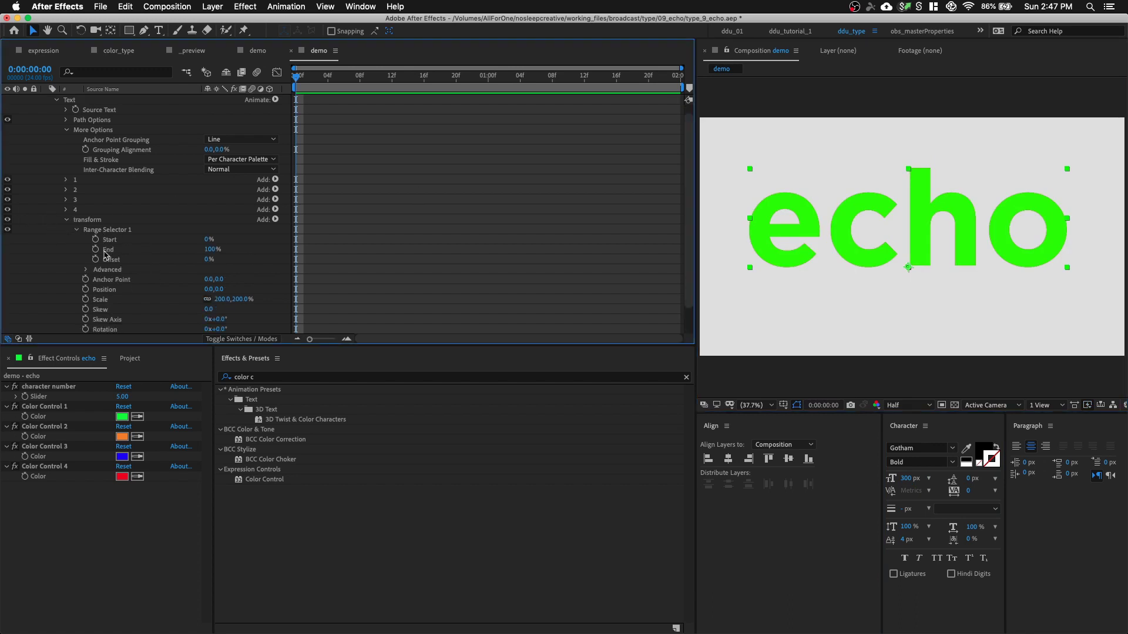
pyautogui.click(95, 259)
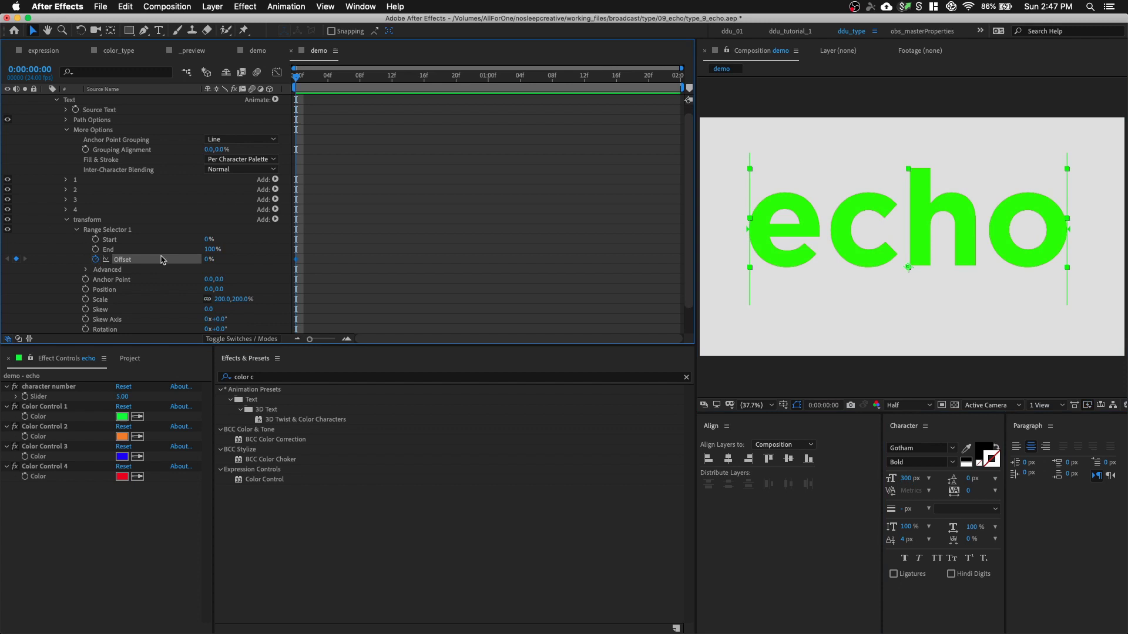
pyautogui.moveTo(207, 263); pyautogui.dragTo(813, 247)
pyautogui.click(456, 87)
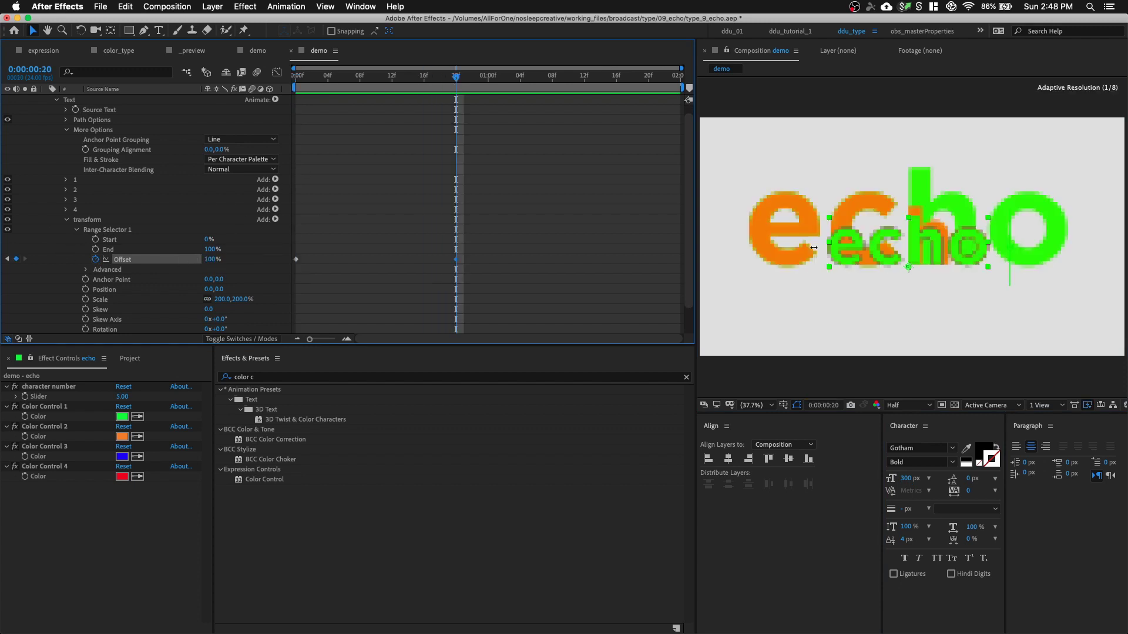
# Set the range selector's Advanced Shape to Ramp Up
pyautogui.click(86, 270)
pyautogui.scroll(-2, 134, 258)
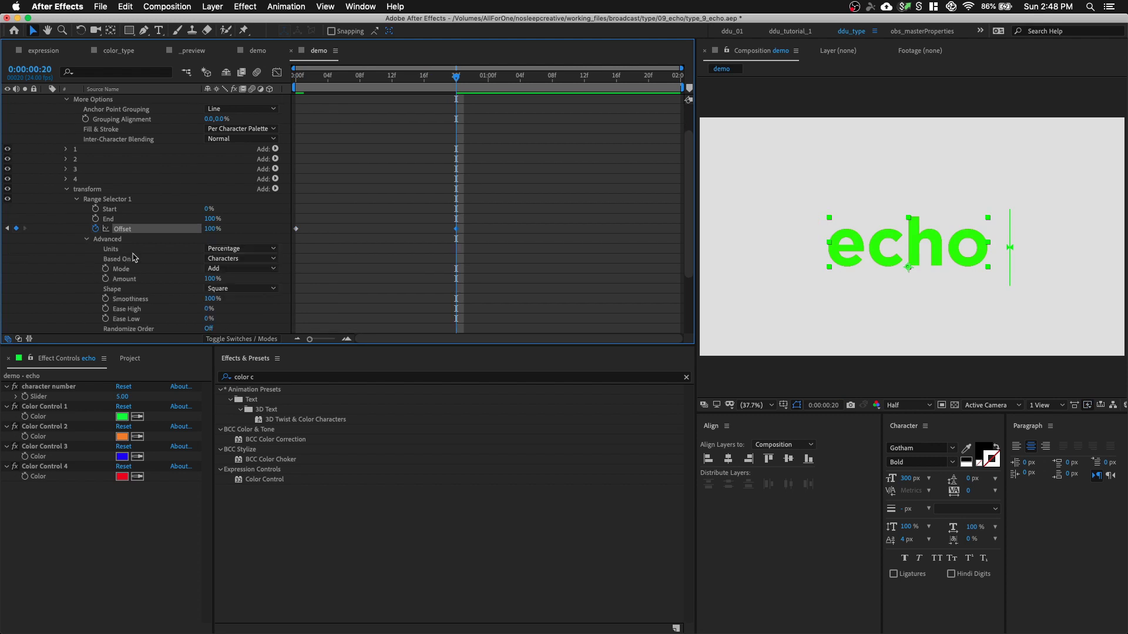
pyautogui.click(160, 292)
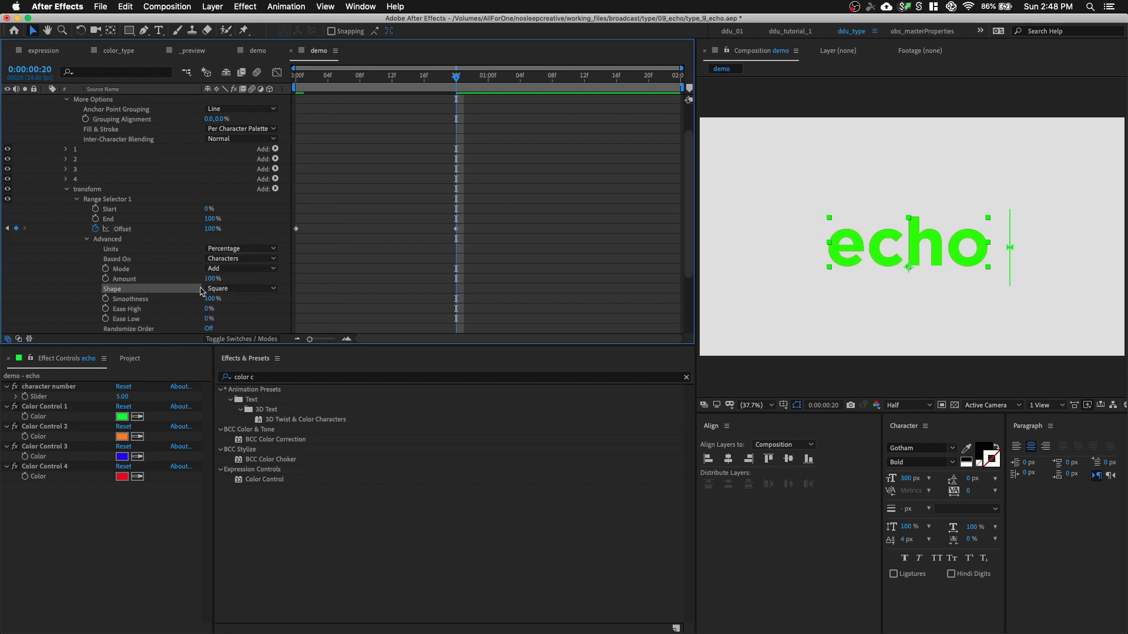
pyautogui.click(235, 292)
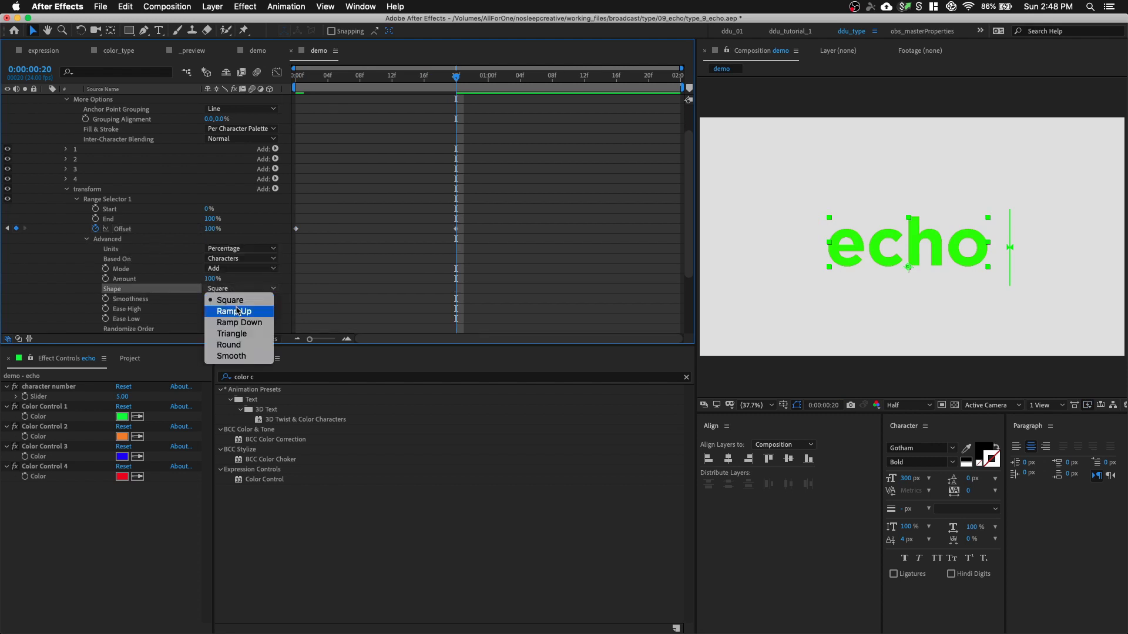
pyautogui.click(232, 310)
# Base the range selector on Lines and preview the echo animation from the start
pyautogui.scroll(-2, 212, 284)
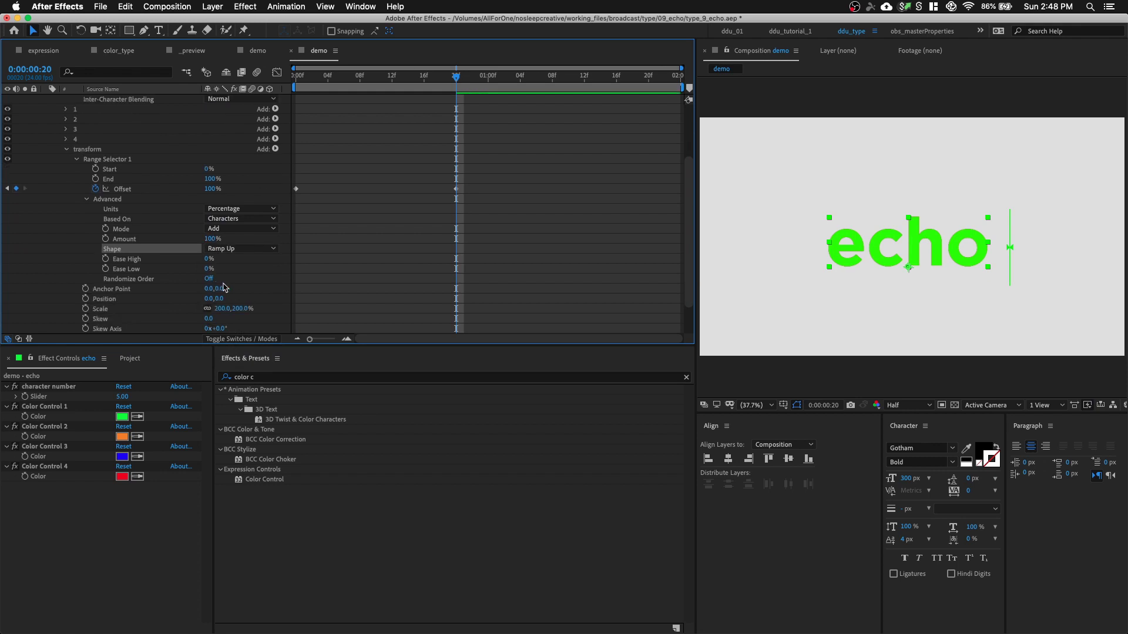
pyautogui.click(133, 222)
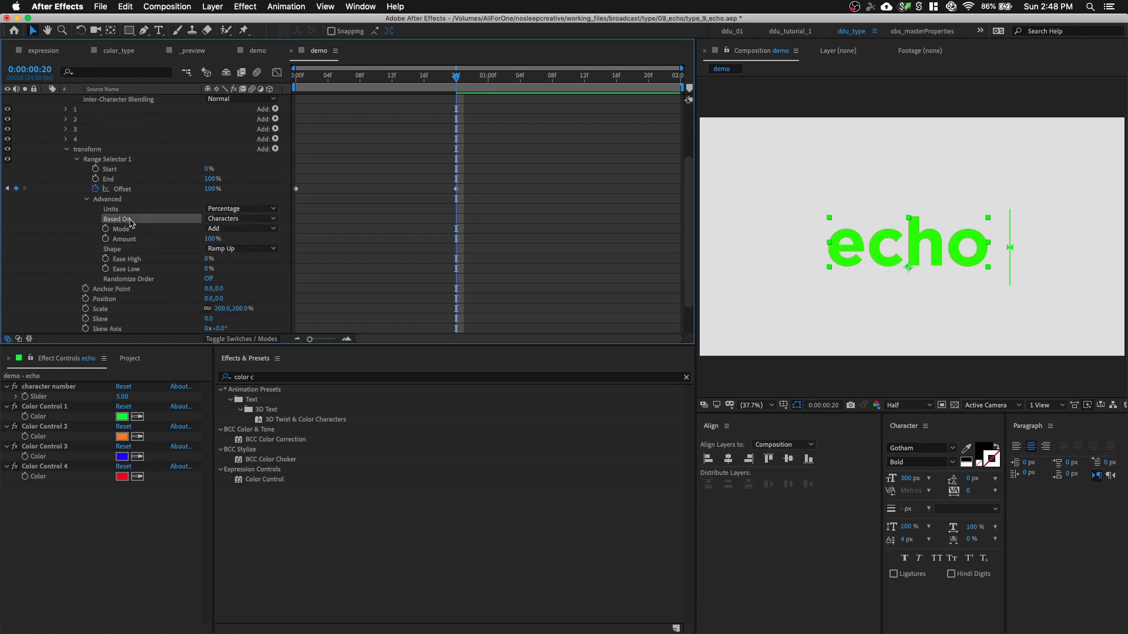
pyautogui.click(217, 222)
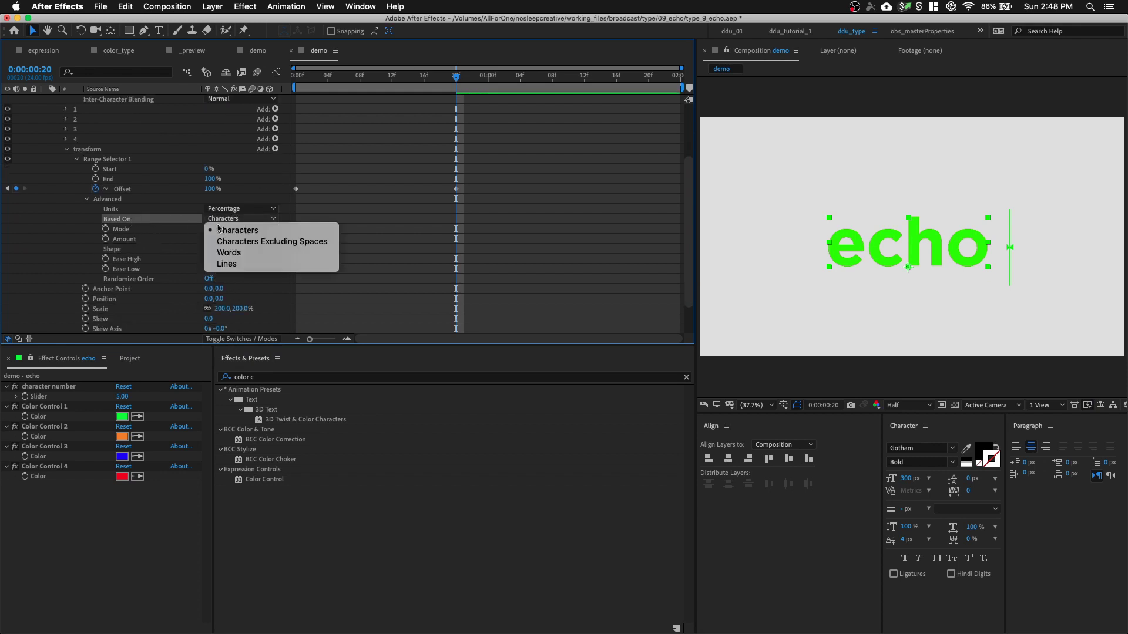
pyautogui.click(229, 263)
pyautogui.press('Home')
pyautogui.press('space')
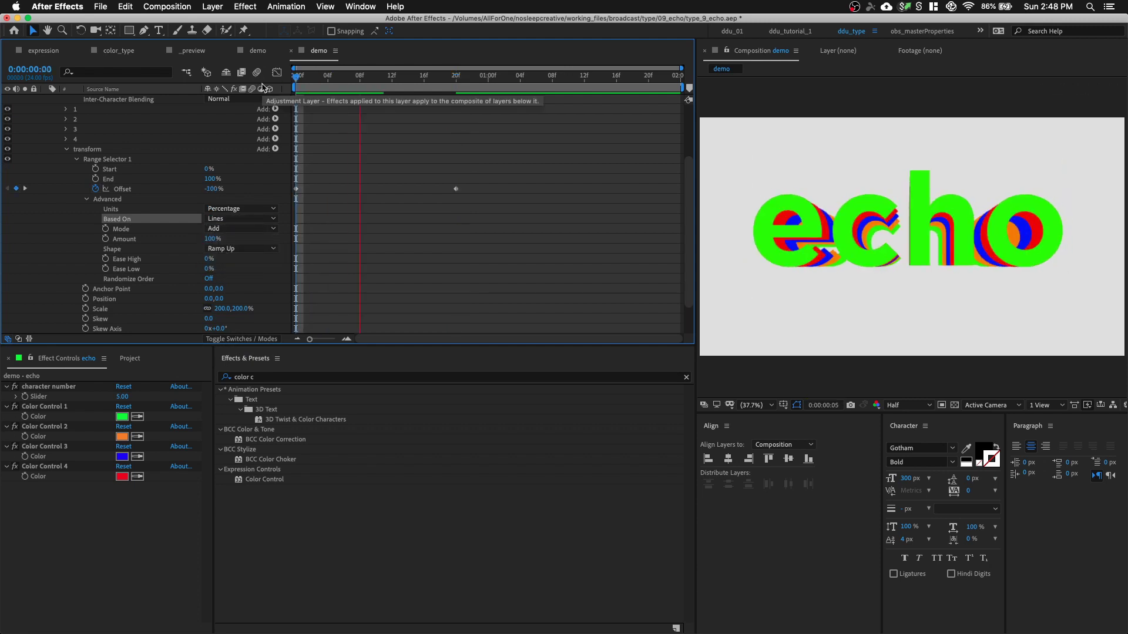
# Time-reverse the Offset keyframes so they run from 100% to -100%
pyautogui.moveTo(504, 160); pyautogui.dragTo(298, 194)
pyautogui.rightClick(298, 194)
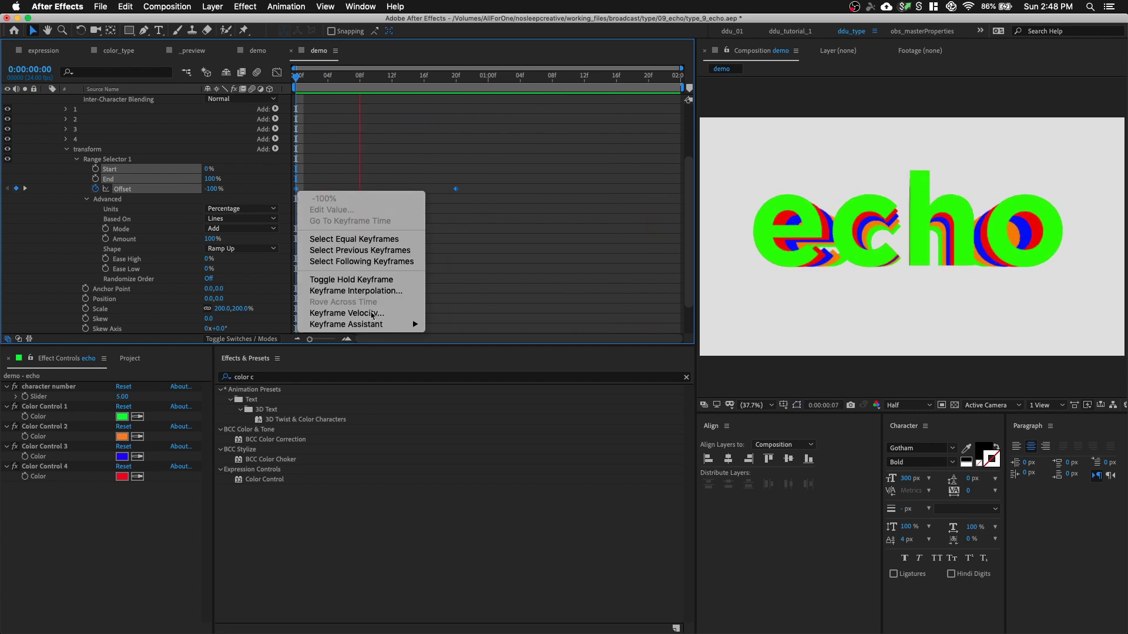
pyautogui.moveTo(359, 325)
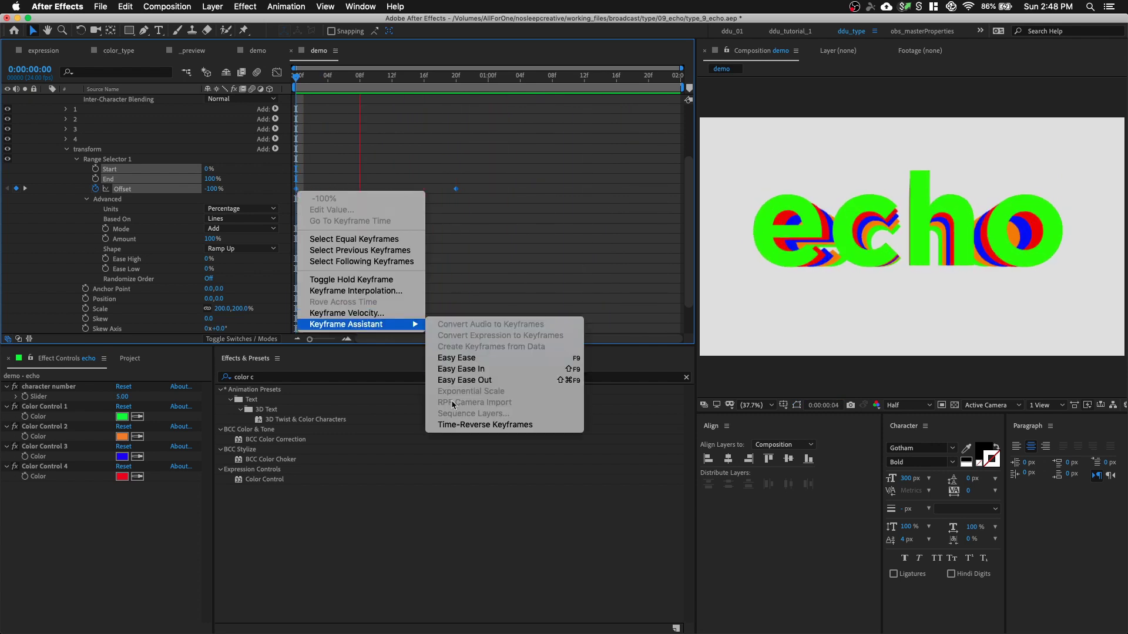
pyautogui.click(458, 425)
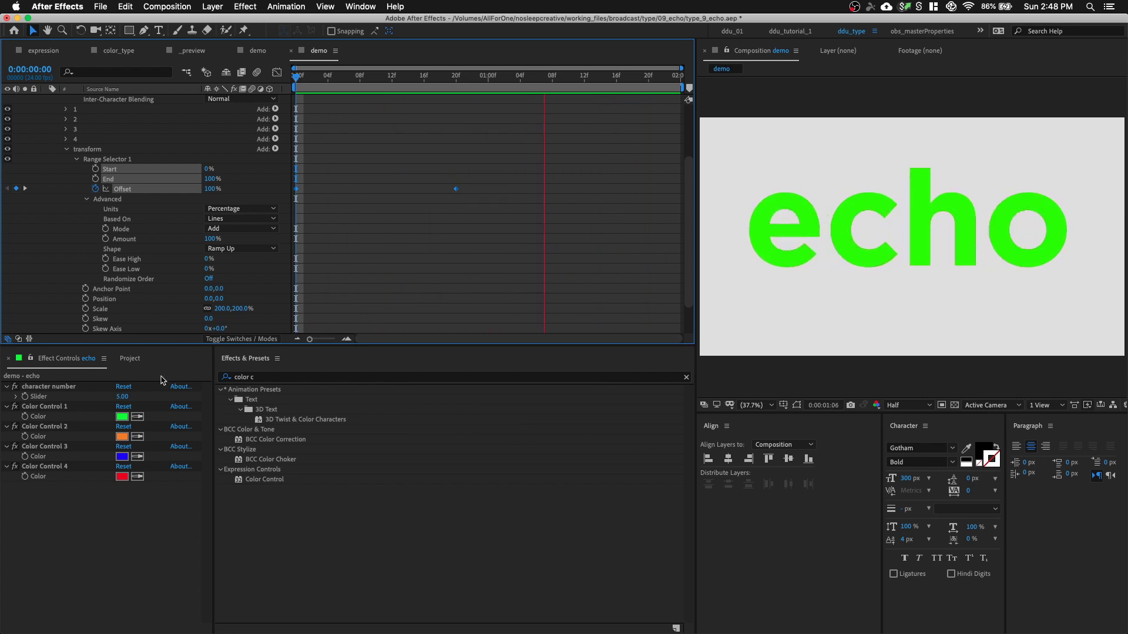
# Give the echo text a black outline, make Color Control 1 orange, and set character number to 10
pyautogui.scroll(3, 146, 146)
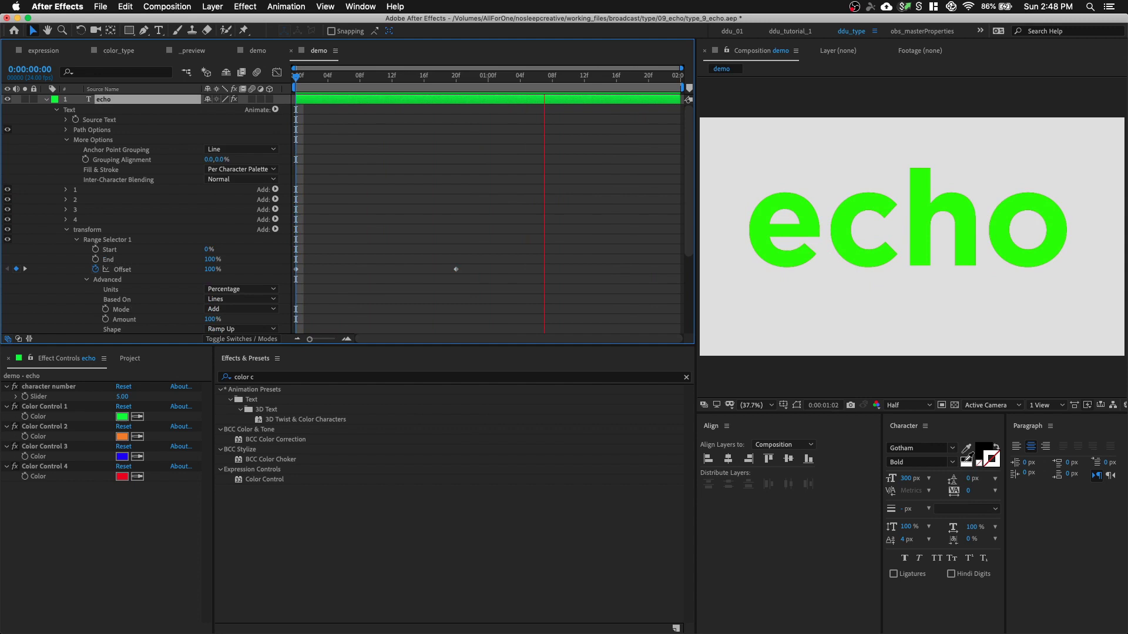
pyautogui.click(969, 456)
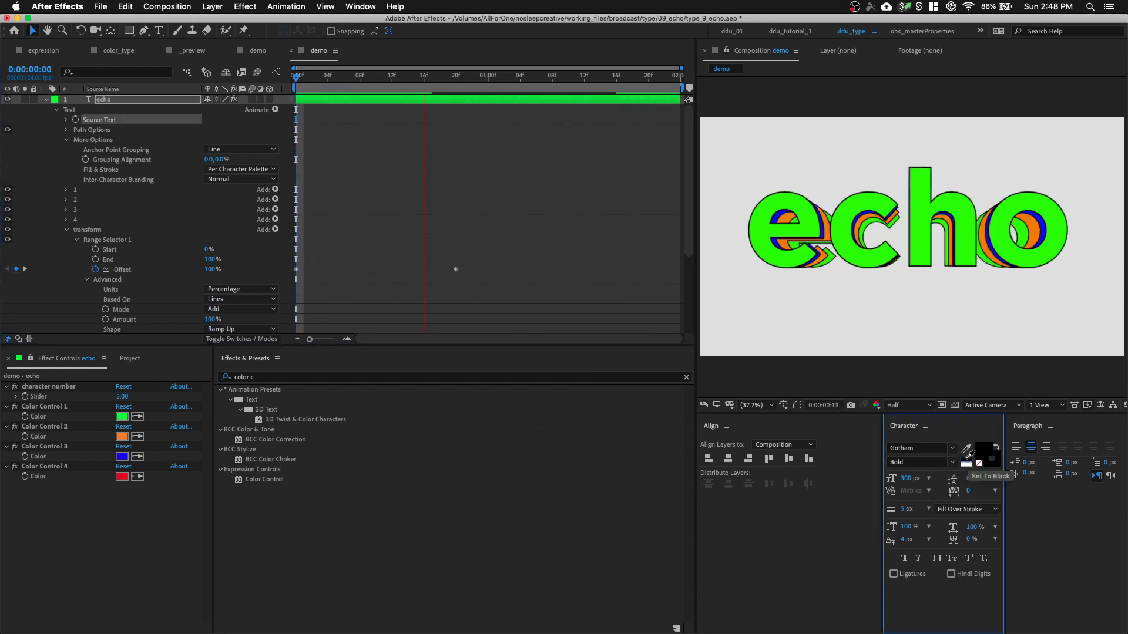
pyautogui.click(121, 417)
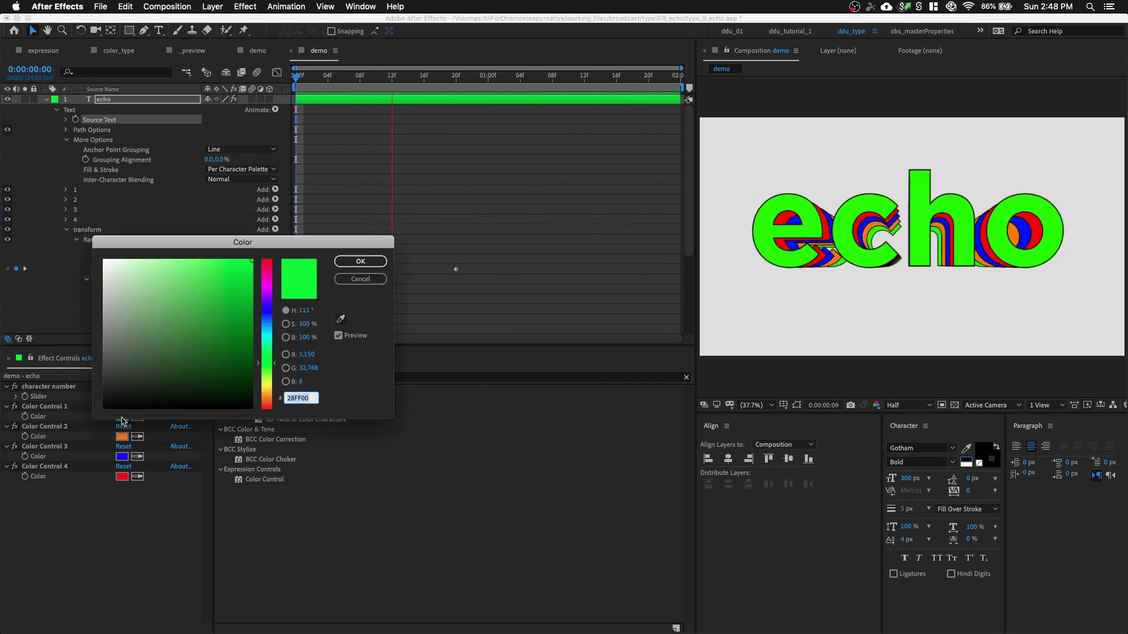
pyautogui.moveTo(275, 374); pyautogui.dragTo(271, 388)
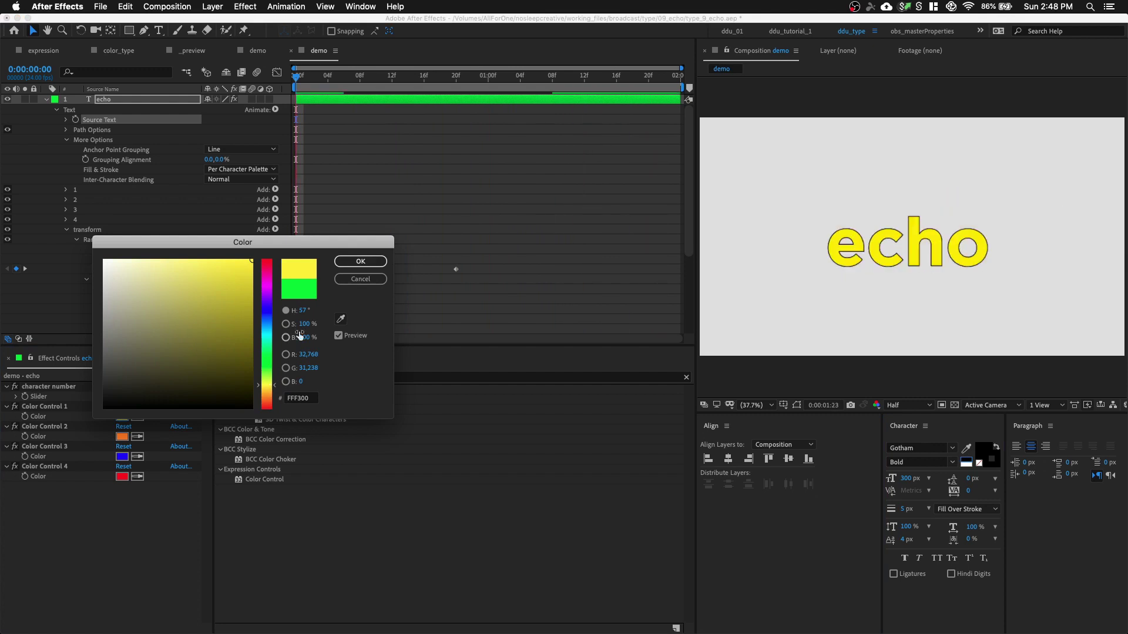
pyautogui.click(268, 393)
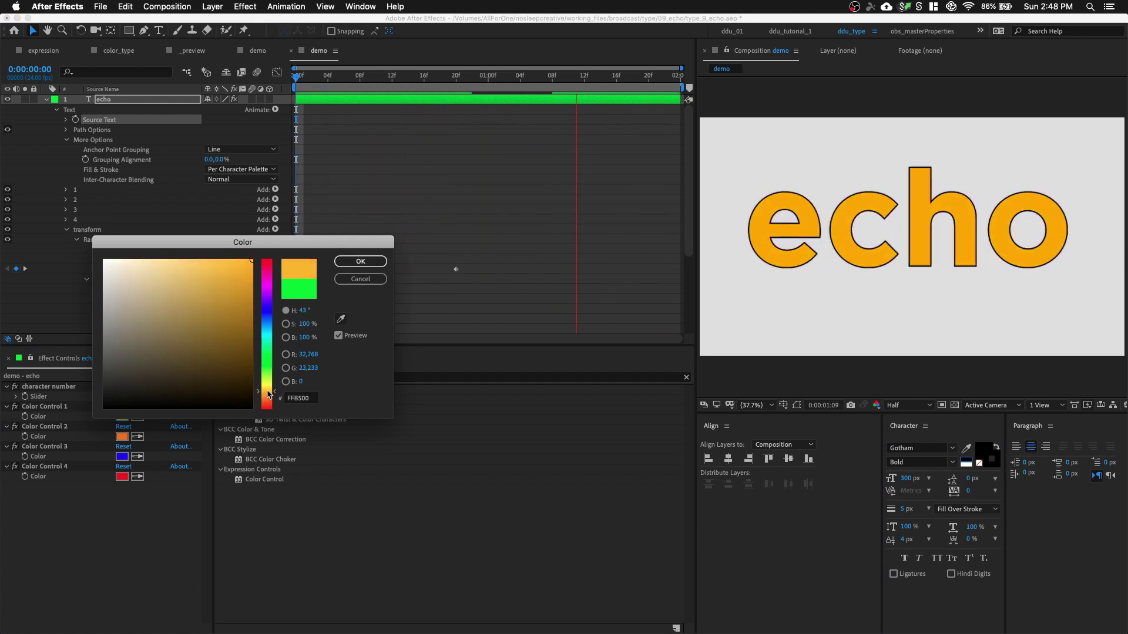
pyautogui.click(350, 263)
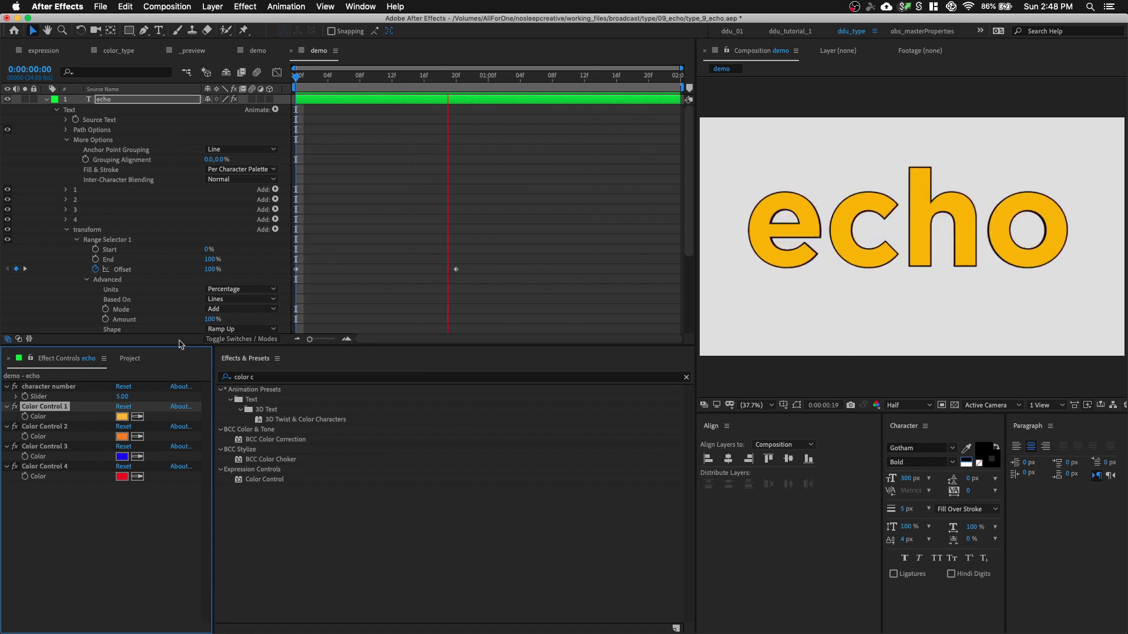
pyautogui.write('10')
pyautogui.press('Return')
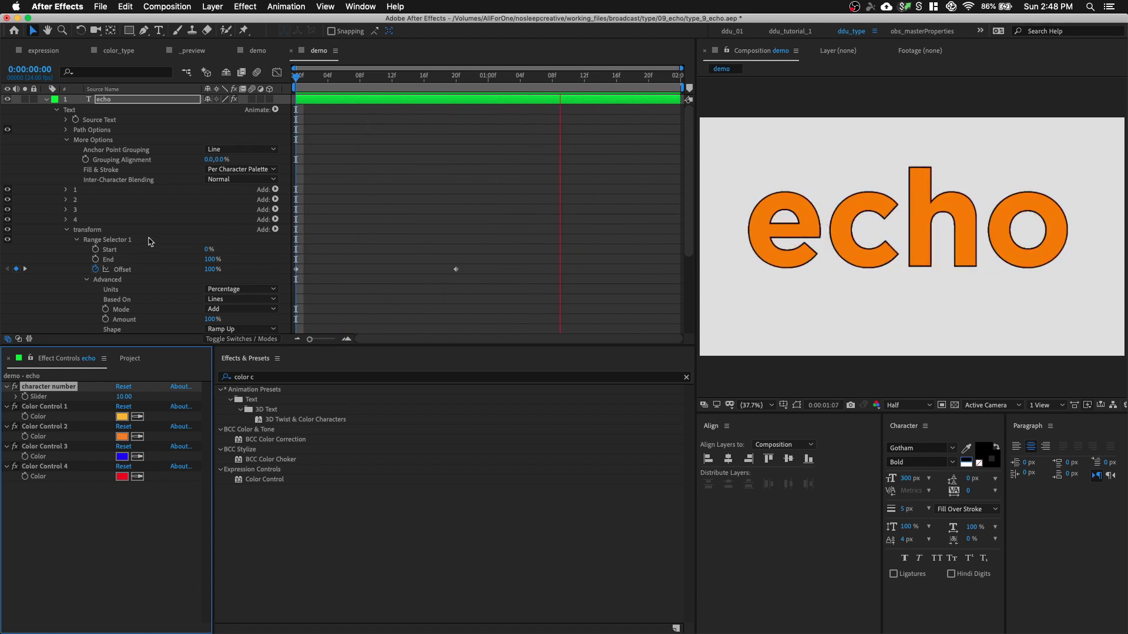
# Set the transform animator's Position to 0,85 and preview from frame 0
pyautogui.scroll(-5, 174, 269)
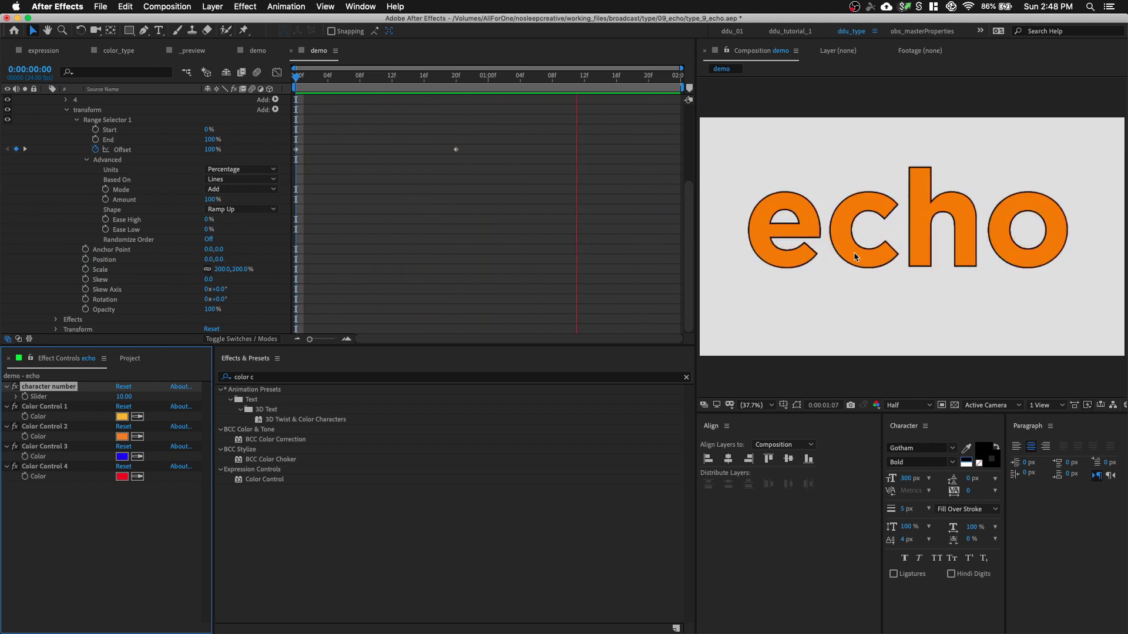
pyautogui.press('space')
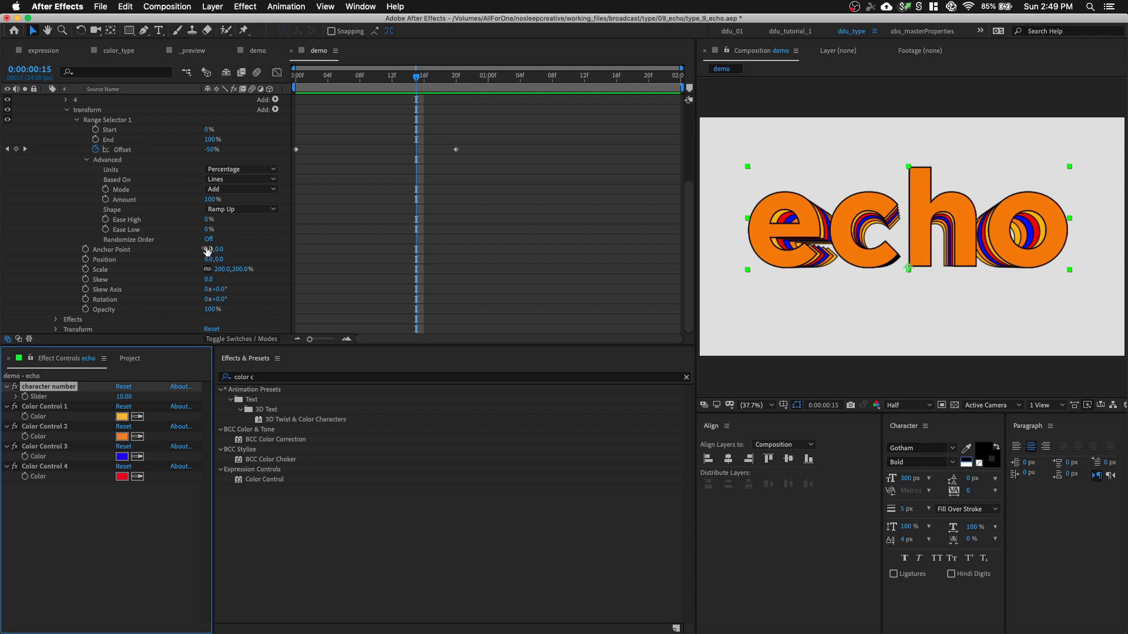
pyautogui.moveTo(218, 262); pyautogui.dragTo(263, 266)
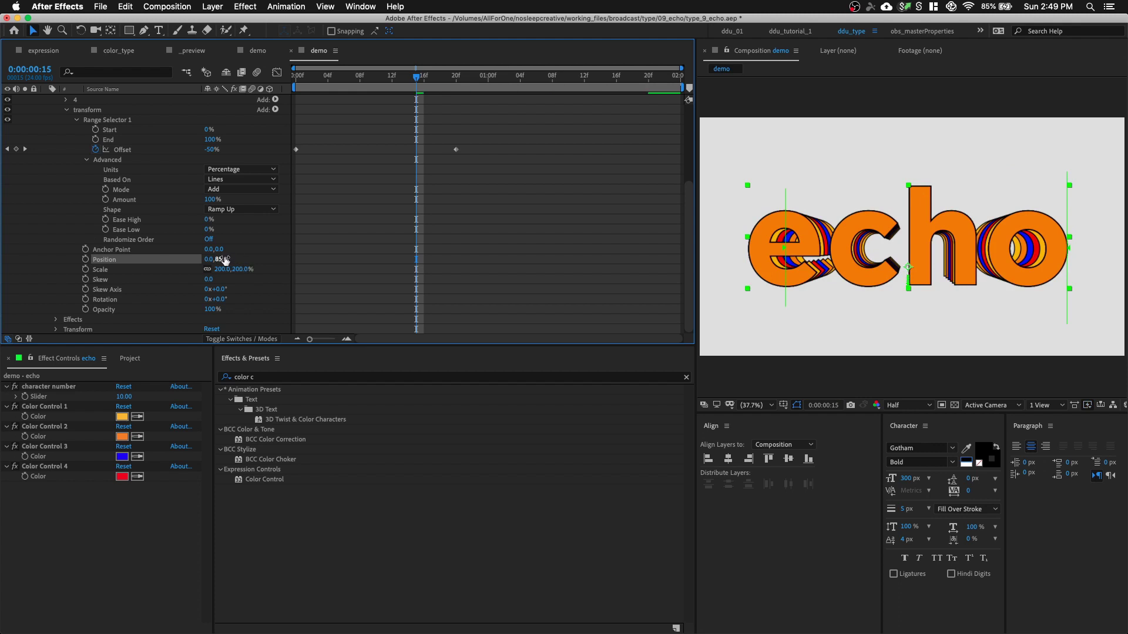
pyautogui.press('Return')
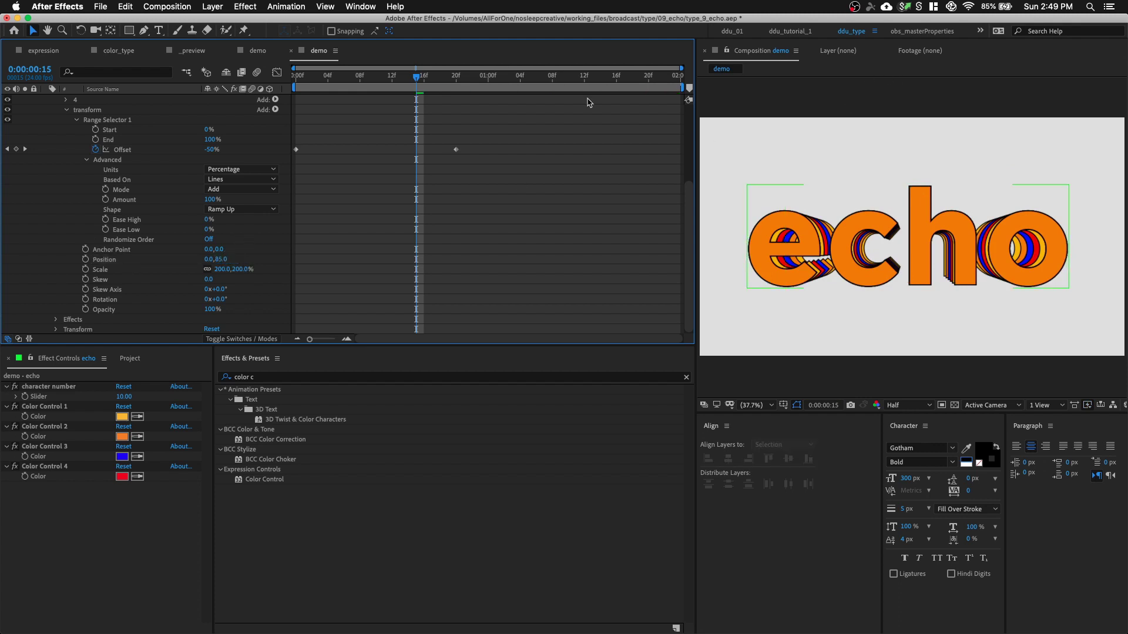
pyautogui.moveTo(364, 83); pyautogui.dragTo(192, 80)
pyautogui.press('space')
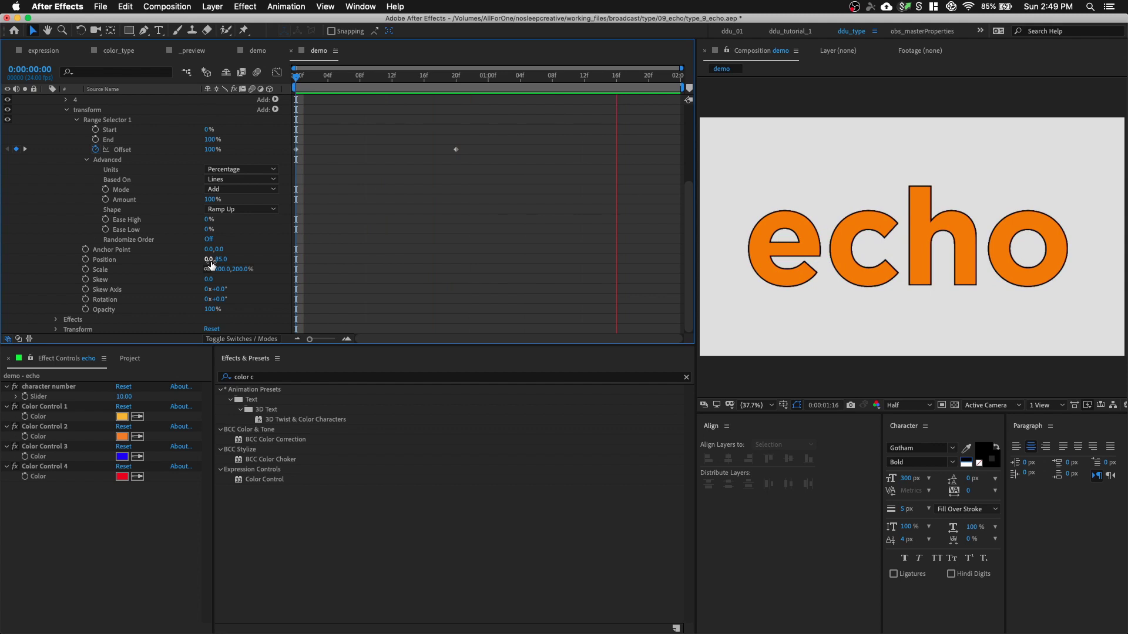
# Move the animator Position X to 455 and shrink the echo text to 218 px
pyautogui.moveTo(212, 265); pyautogui.dragTo(362, 272)
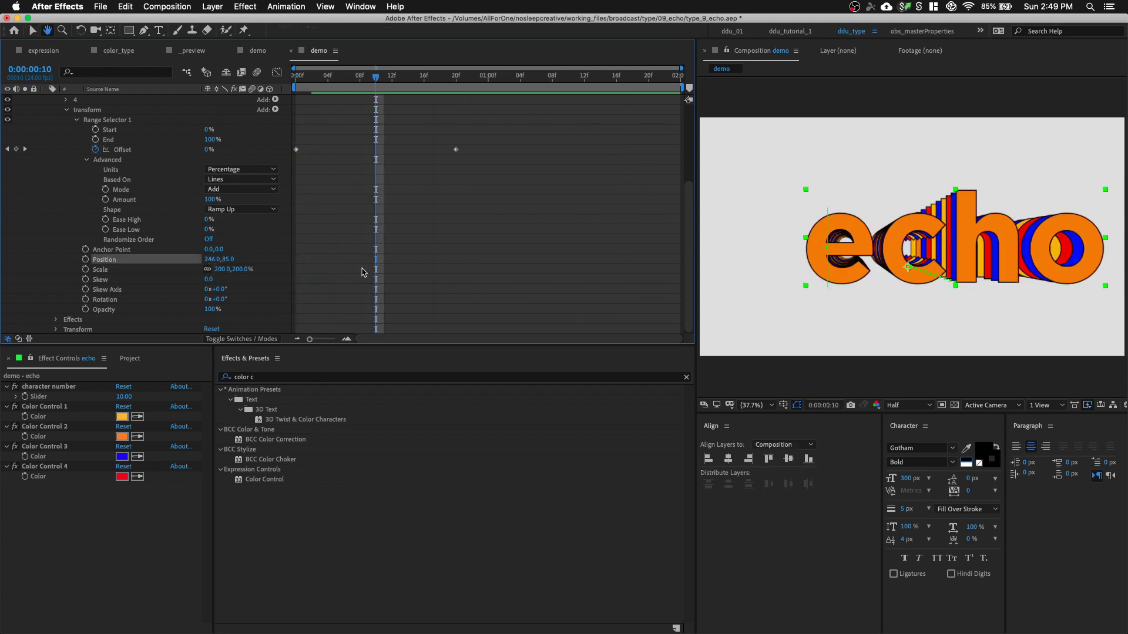
pyautogui.press('space')
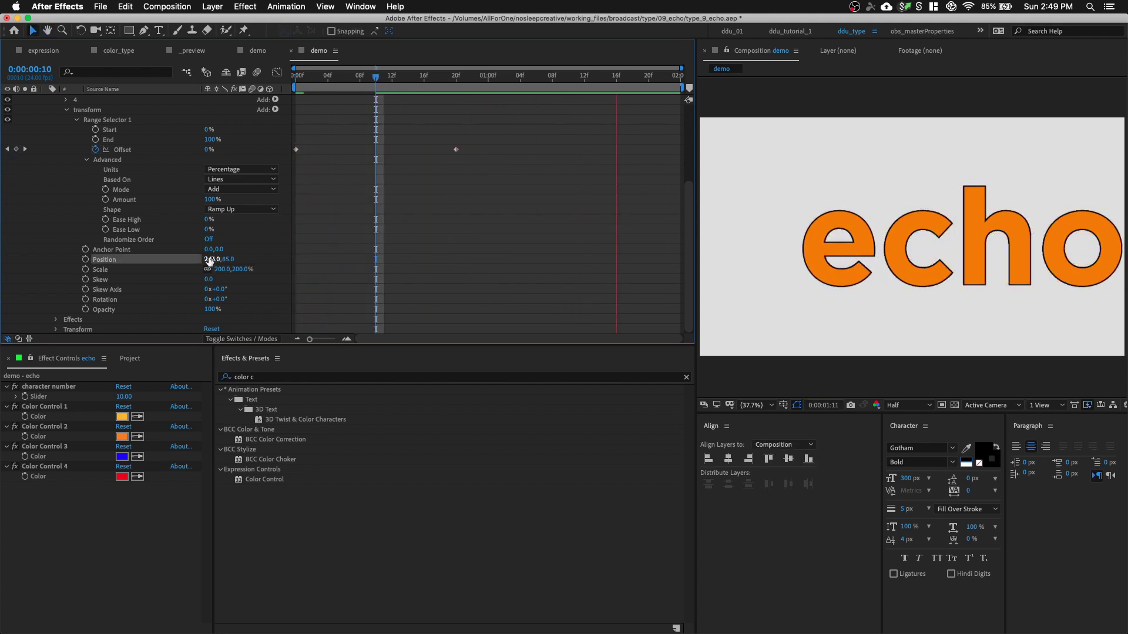
pyautogui.moveTo(210, 261); pyautogui.dragTo(330, 259)
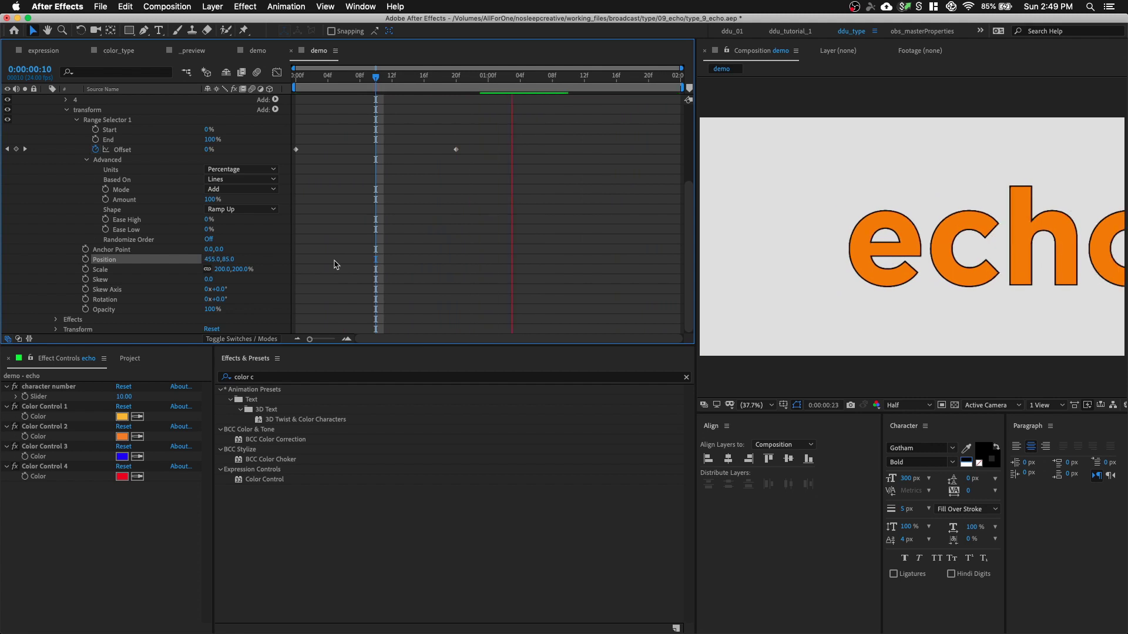
pyautogui.moveTo(908, 478); pyautogui.dragTo(856, 476)
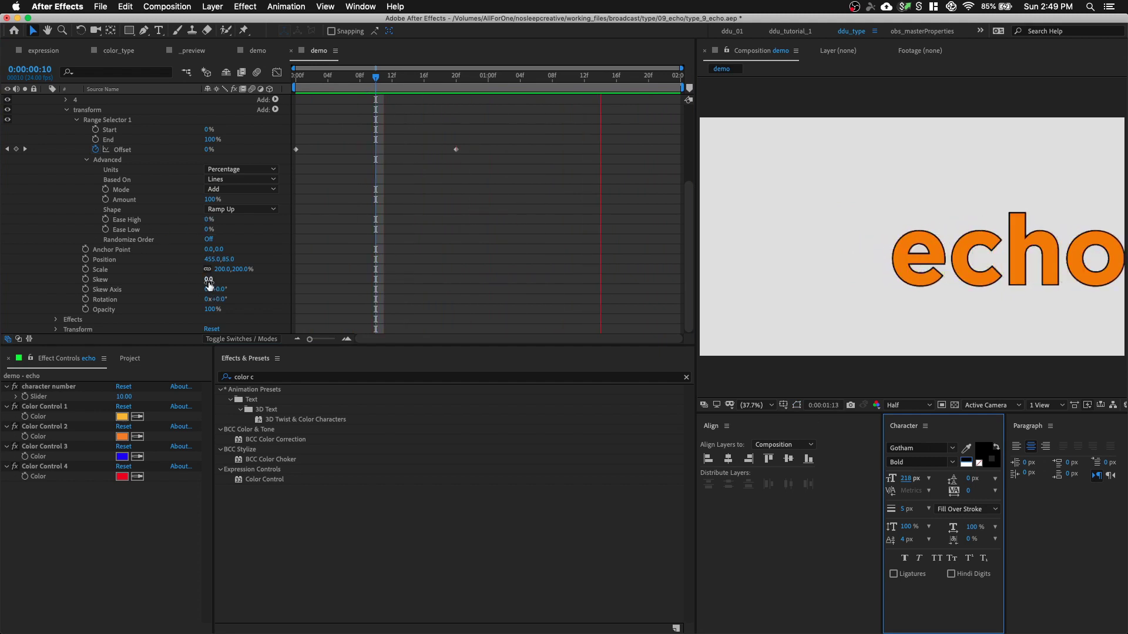
# Set the animator Rotation to 45° and widen the Composition viewer
pyautogui.moveTo(219, 299); pyautogui.dragTo(329, 311)
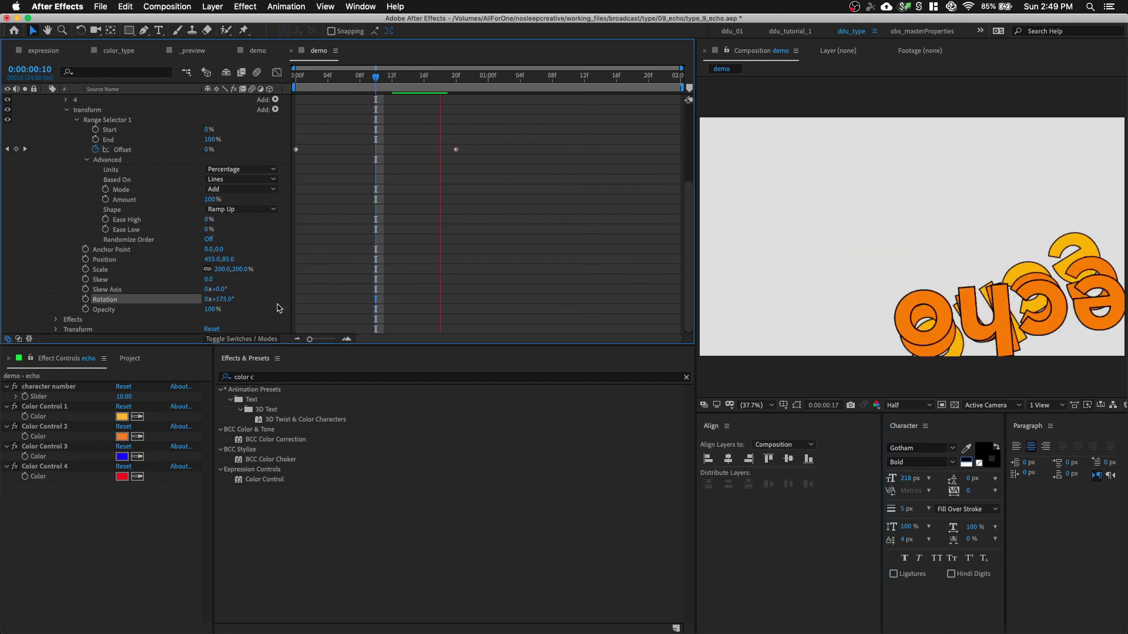
pyautogui.click(222, 299)
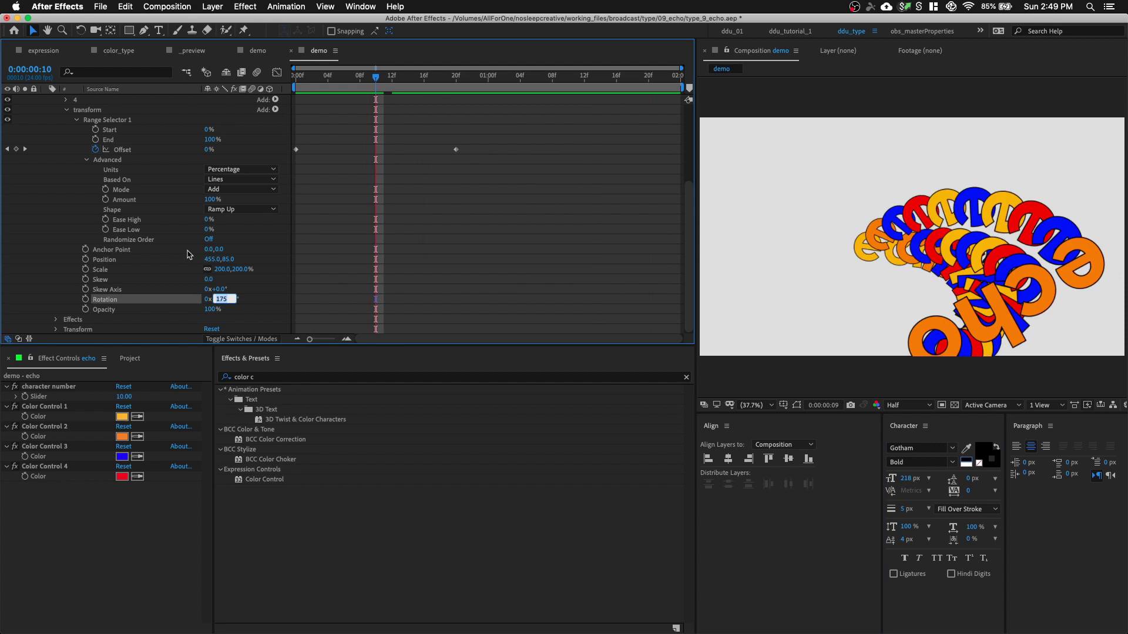
pyautogui.write('45')
pyautogui.press('Return')
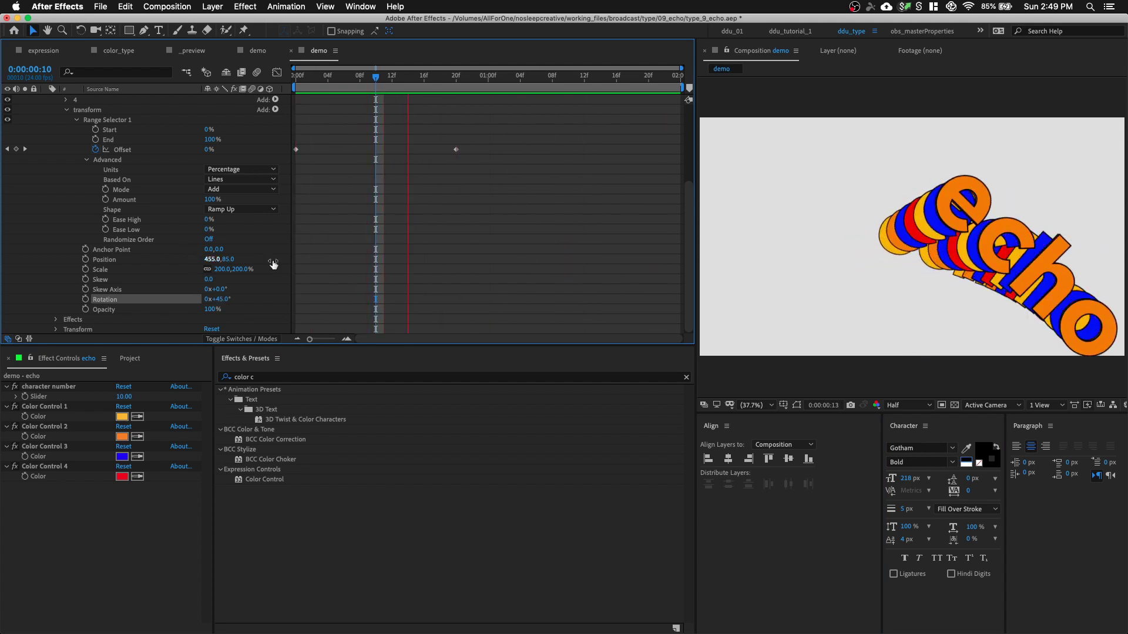
pyautogui.moveTo(695, 261); pyautogui.dragTo(537, 260)
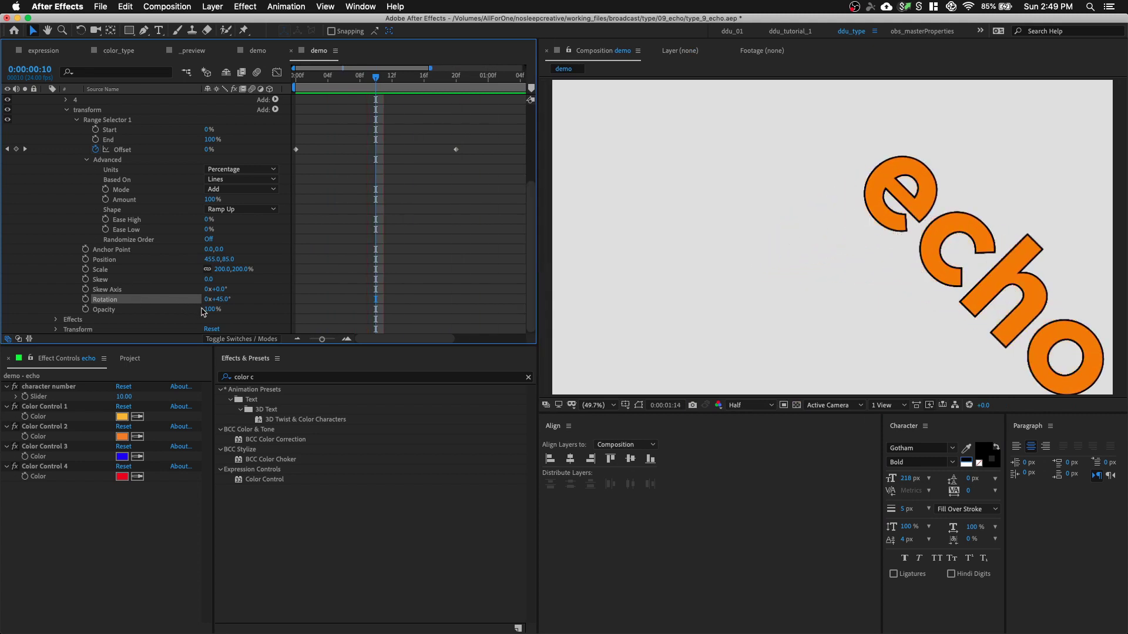
# Test the animator Opacity, then switch the range selector Shape to Ramp Down
pyautogui.moveTo(208, 309); pyautogui.dragTo(212, 319)
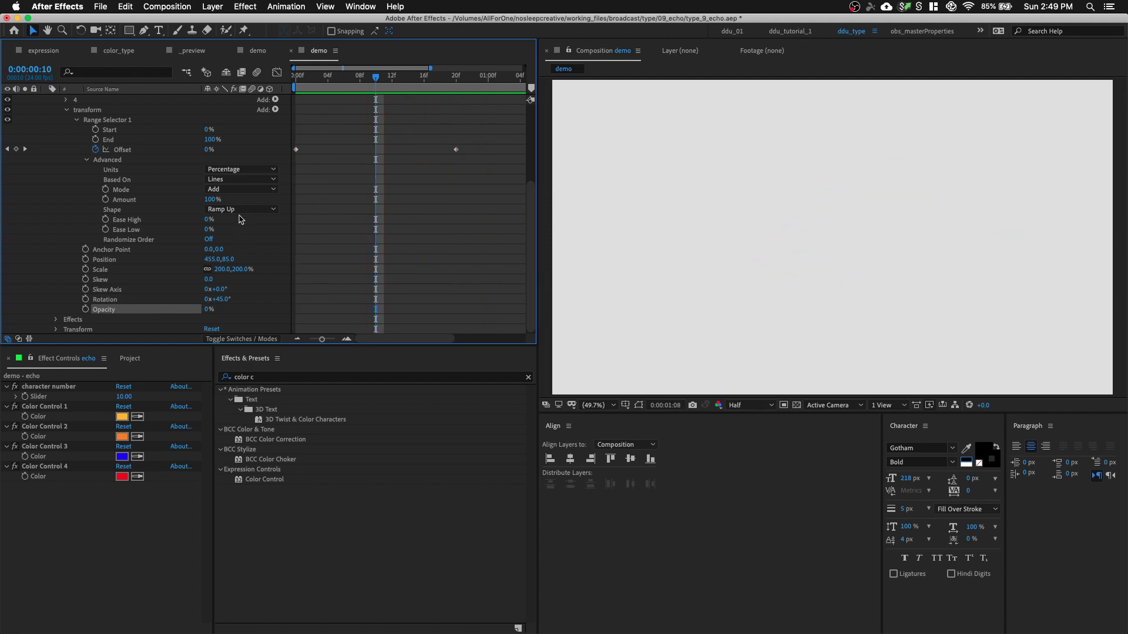
pyautogui.click(237, 210)
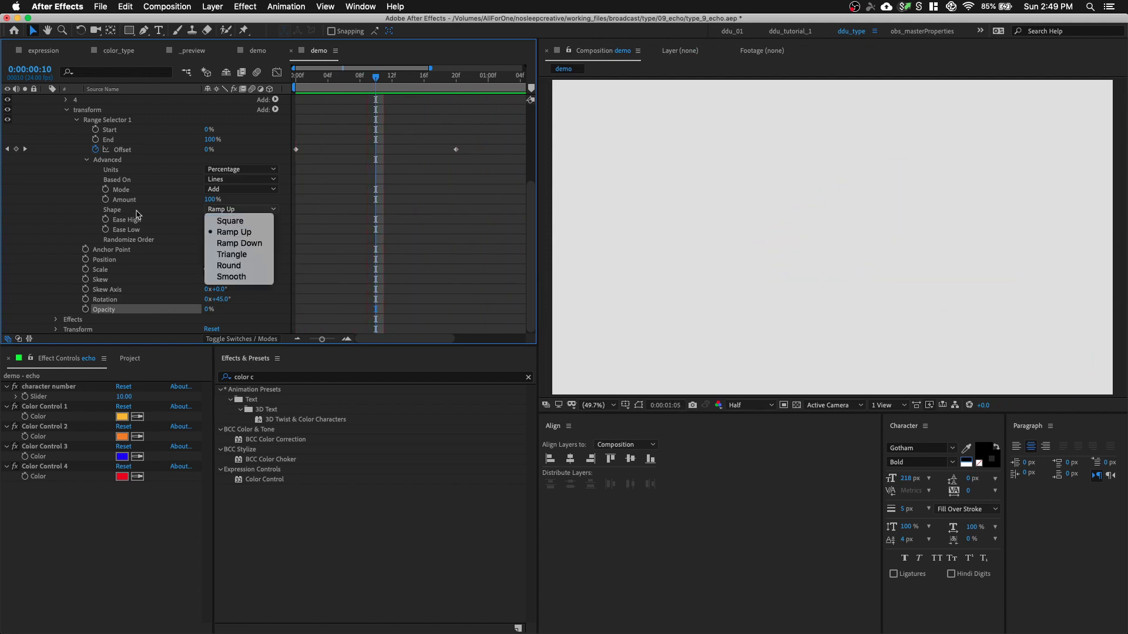
pyautogui.click(239, 243)
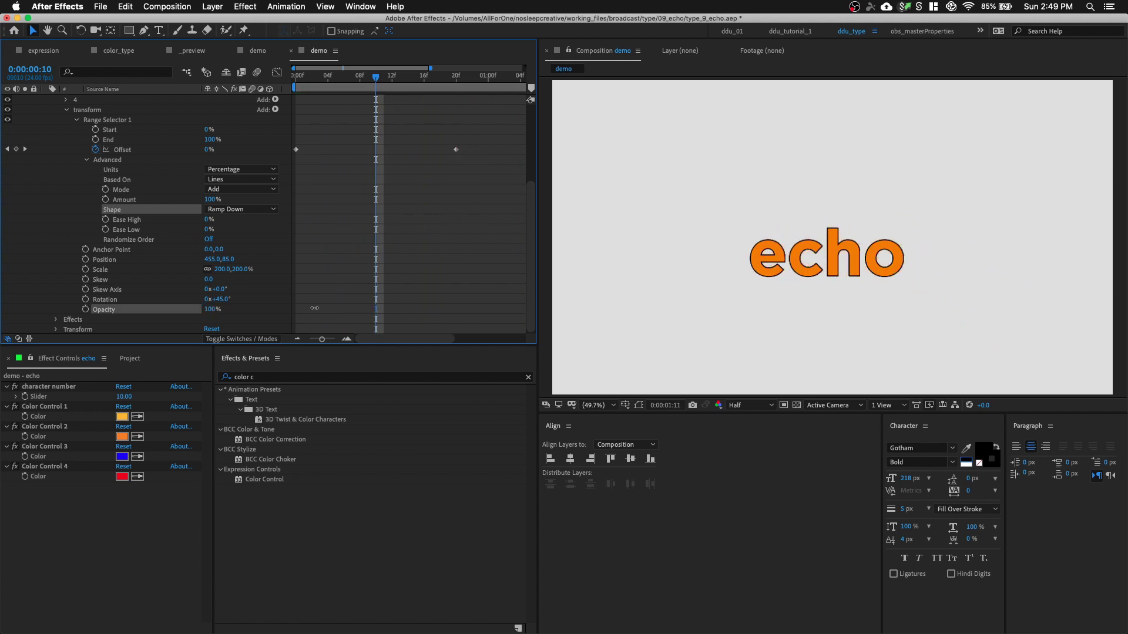
# Reset the echo animator's Rotation to 0° and set its Position back to 0,85
pyautogui.rightClick(127, 303)
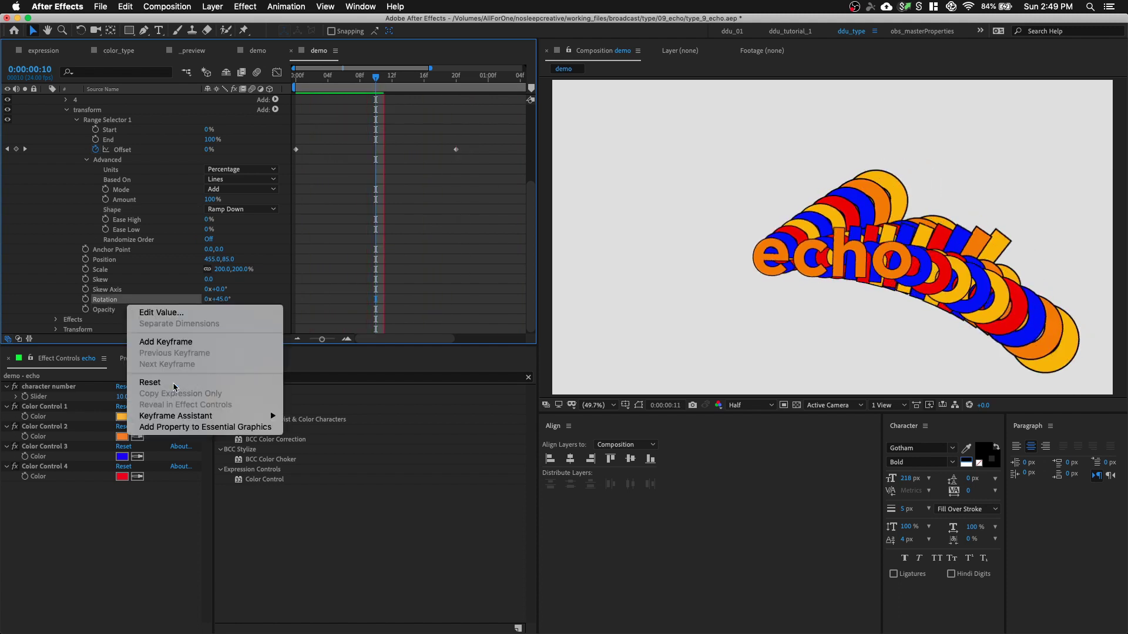
pyautogui.click(150, 382)
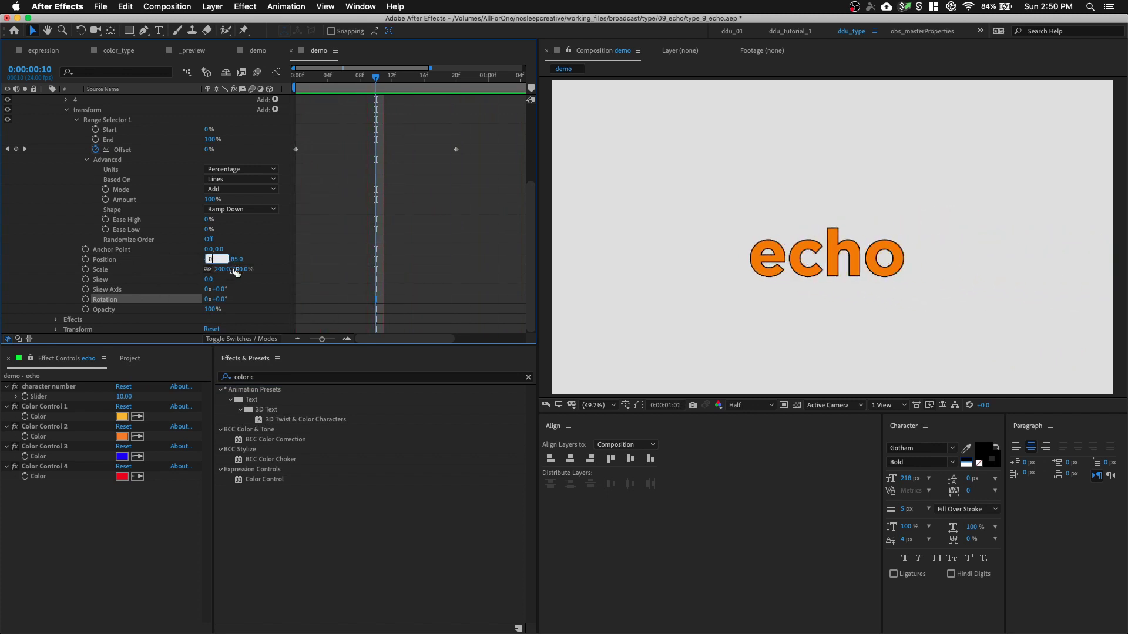
pyautogui.click(355, 268)
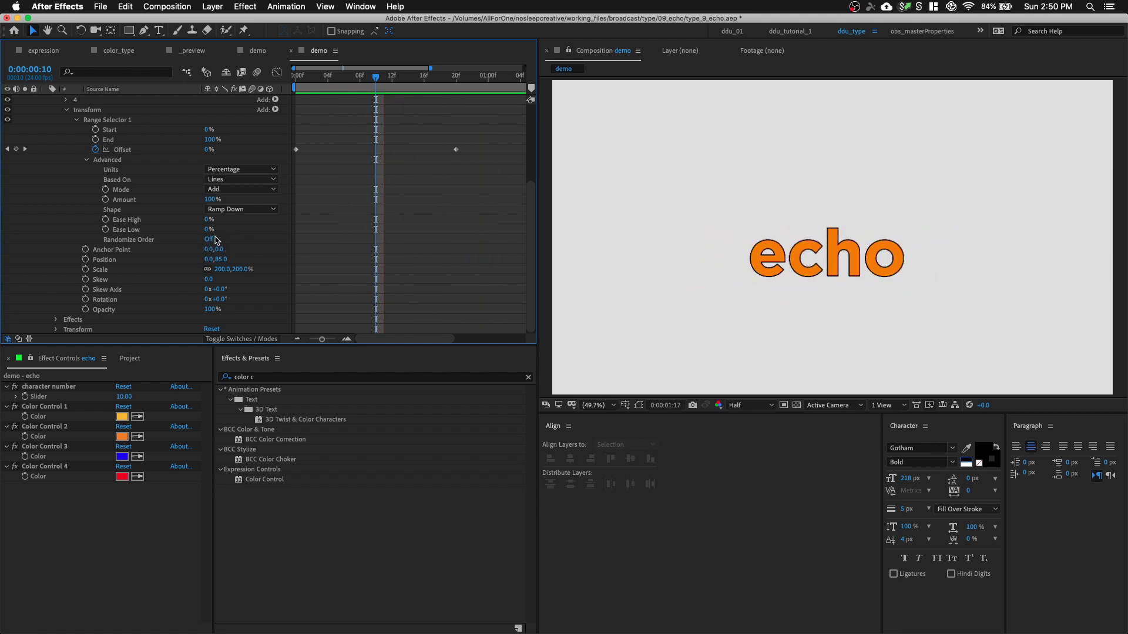
pyautogui.scroll(1, 212, 238)
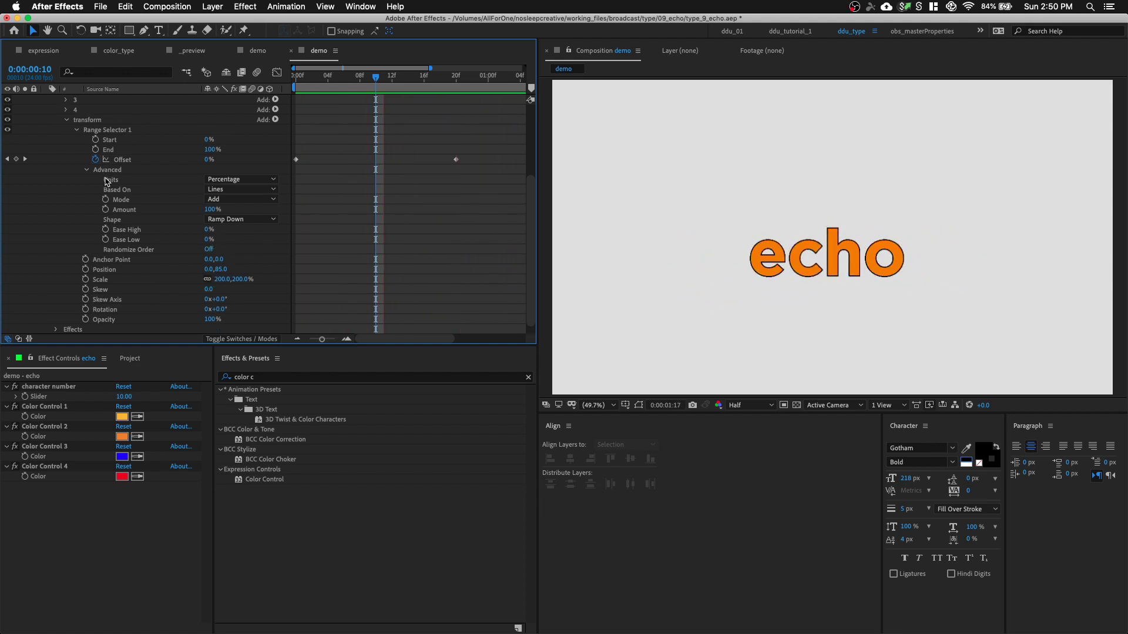
pyautogui.scroll(5, 108, 181)
# Keyframe the echo layer's Position so the title flies in from the upper left, and preview
pyautogui.click(95, 99)
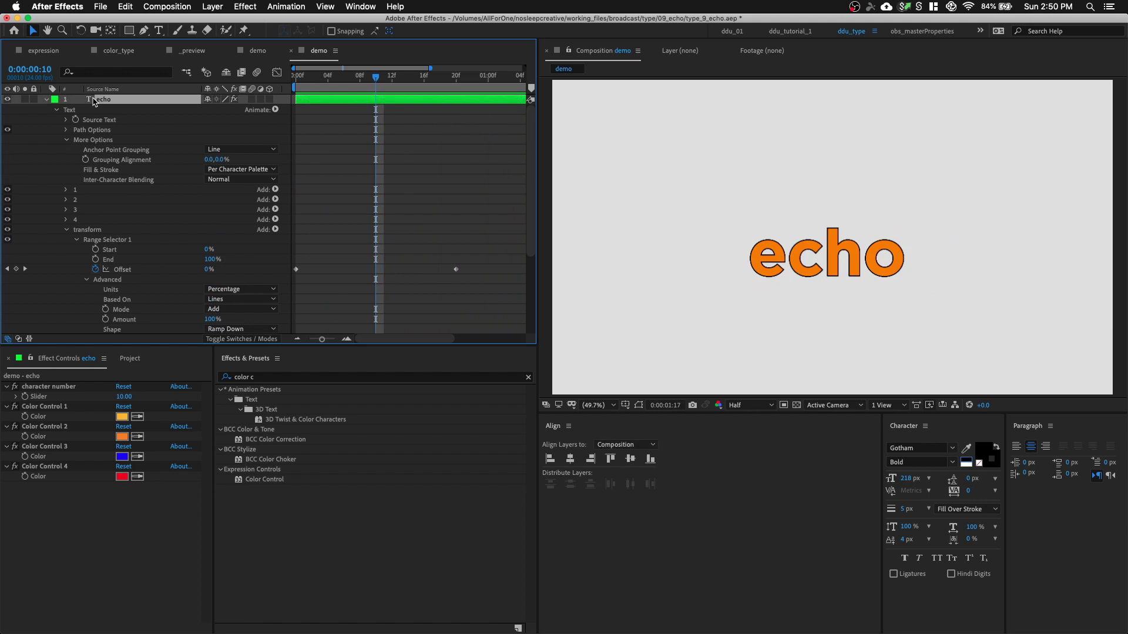
pyautogui.press('p')
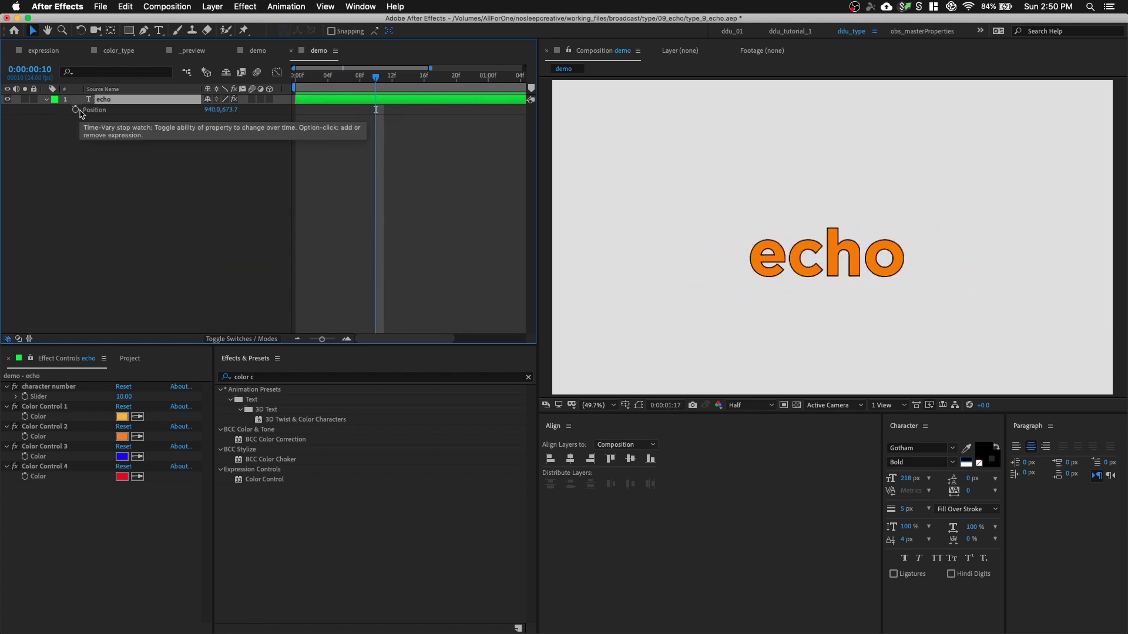
pyautogui.click(76, 110)
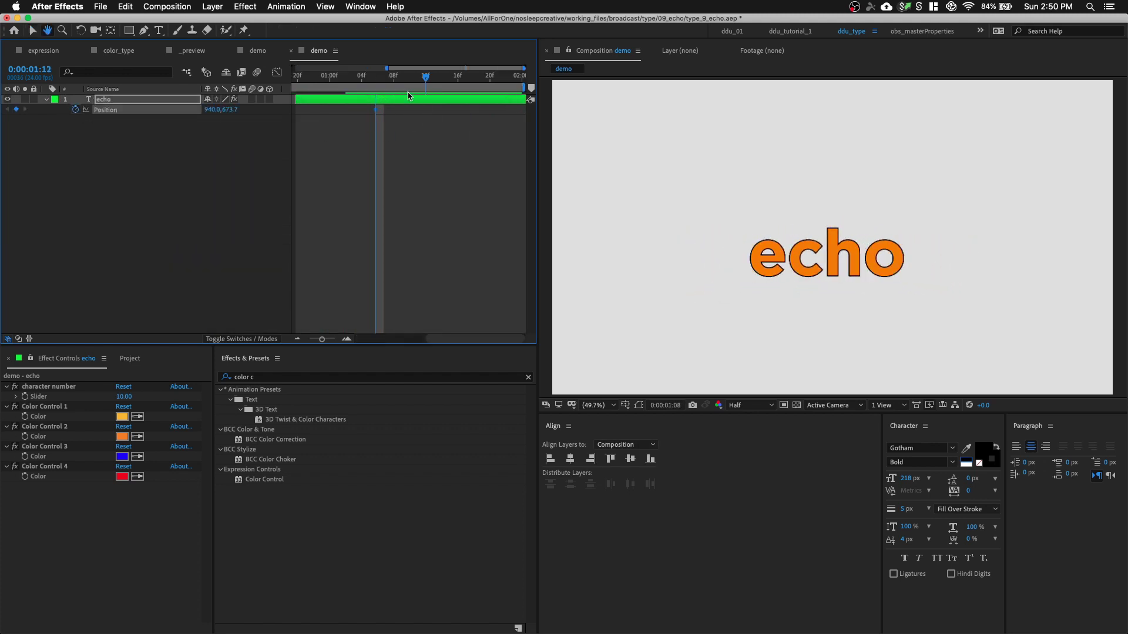
pyautogui.press('Home')
pyautogui.moveTo(322, 339); pyautogui.dragTo(307, 339)
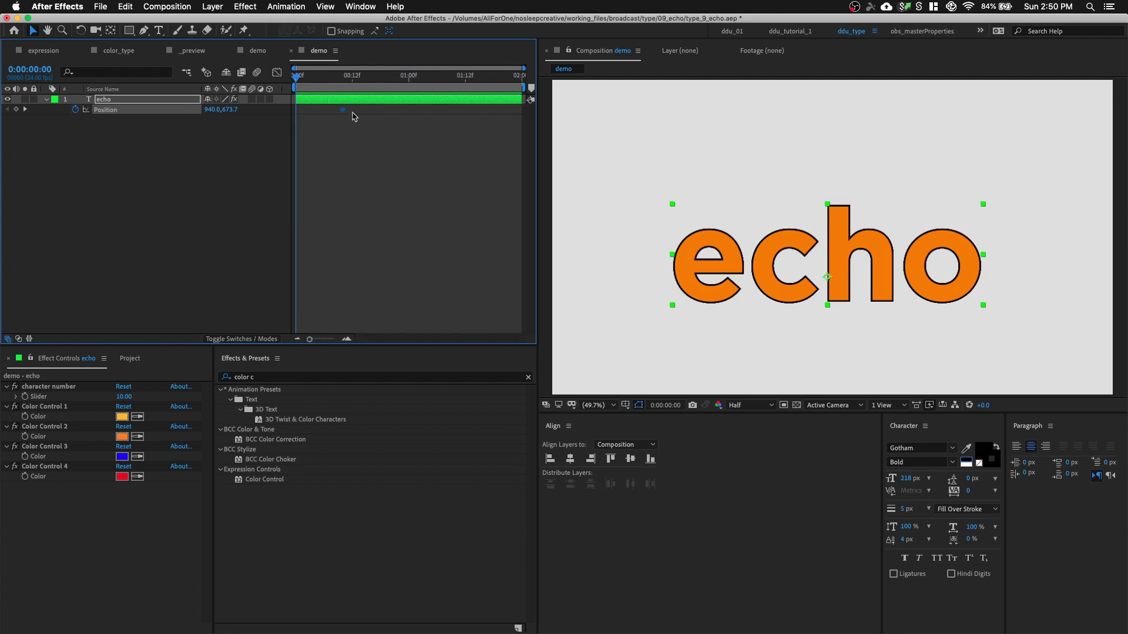
pyautogui.moveTo(813, 262); pyautogui.dragTo(609, 137)
pyautogui.press('space')
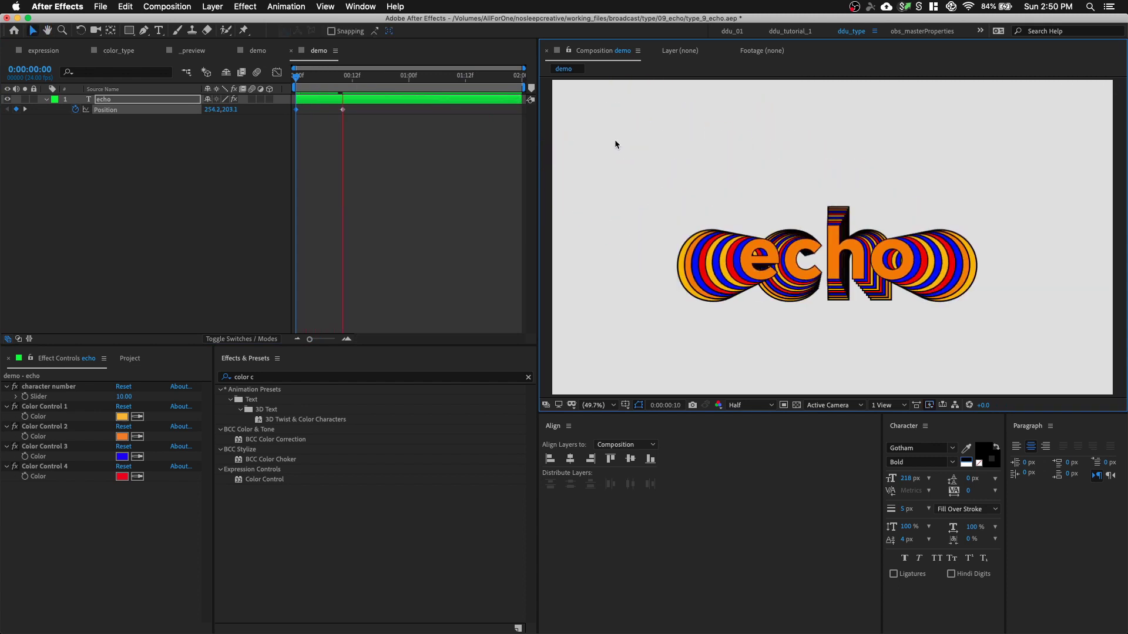
# Review the fly-in, then remove the Position keyframes and expand the echo layer's property groups
pyautogui.moveTo(310, 88)
pyautogui.mouseDown()
pyautogui.moveTo(360, 100)
pyautogui.moveTo(299, 100)
pyautogui.moveTo(320, 100)
pyautogui.mouseUp()
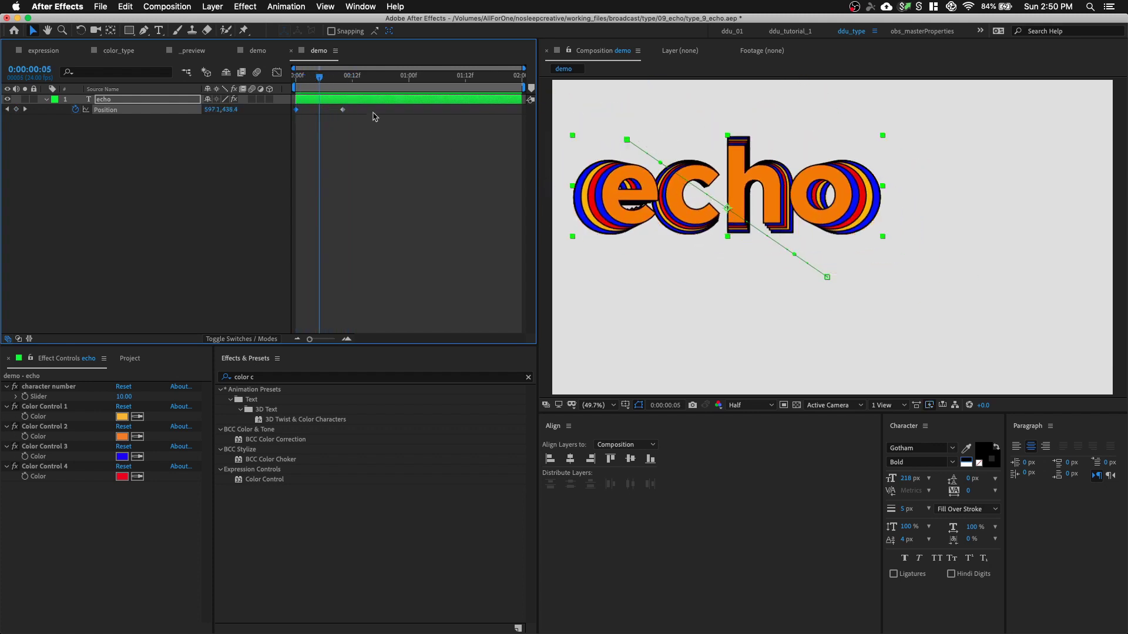
pyautogui.click(395, 136)
pyautogui.moveTo(322, 101); pyautogui.dragTo(374, 103)
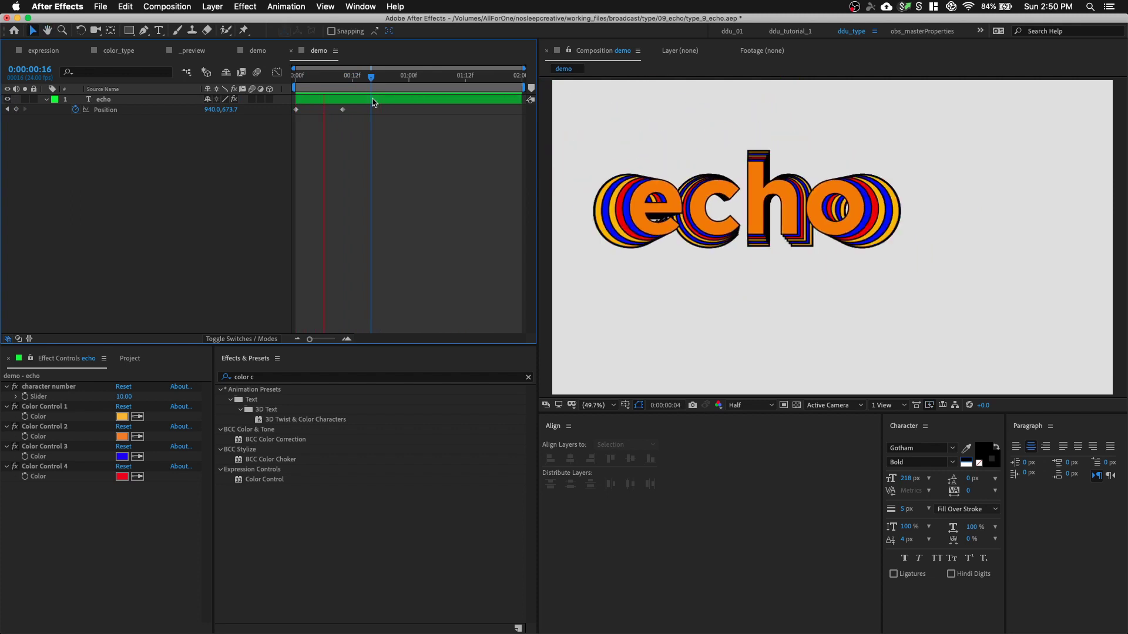
pyautogui.press('space')
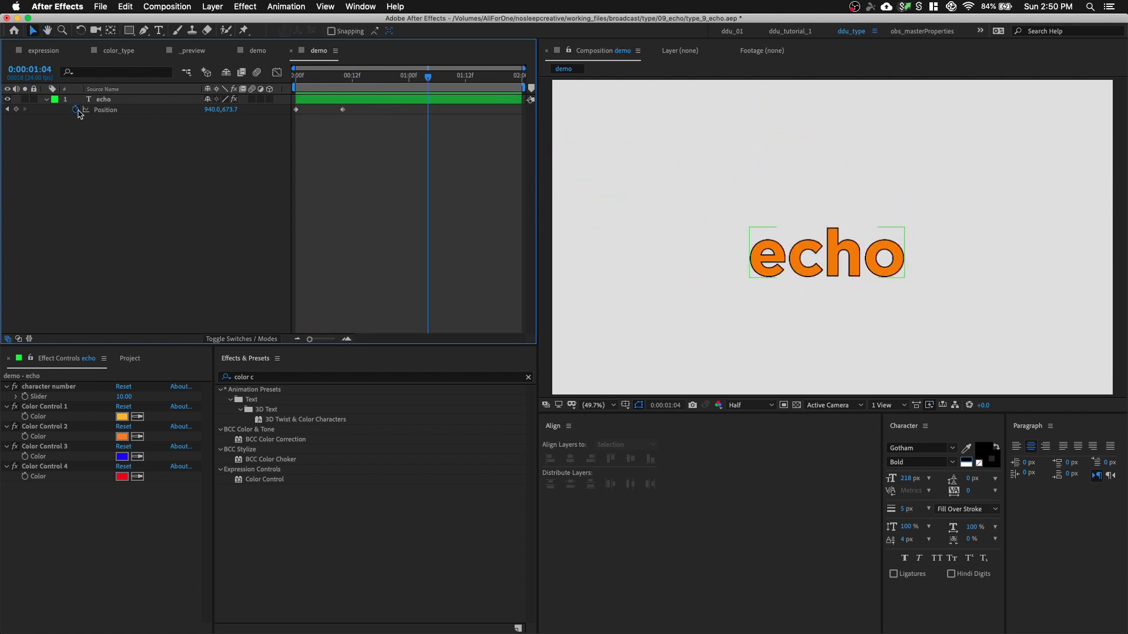
pyautogui.click(75, 109)
pyautogui.moveTo(428, 88); pyautogui.dragTo(358, 93)
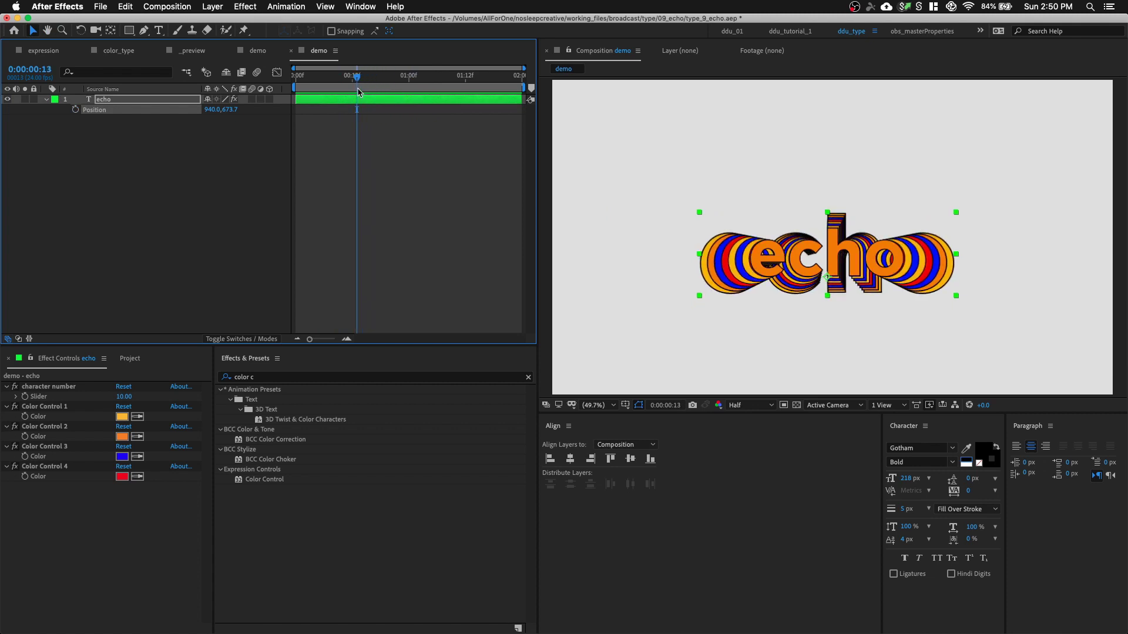
pyautogui.click(46, 100)
pyautogui.click(47, 100)
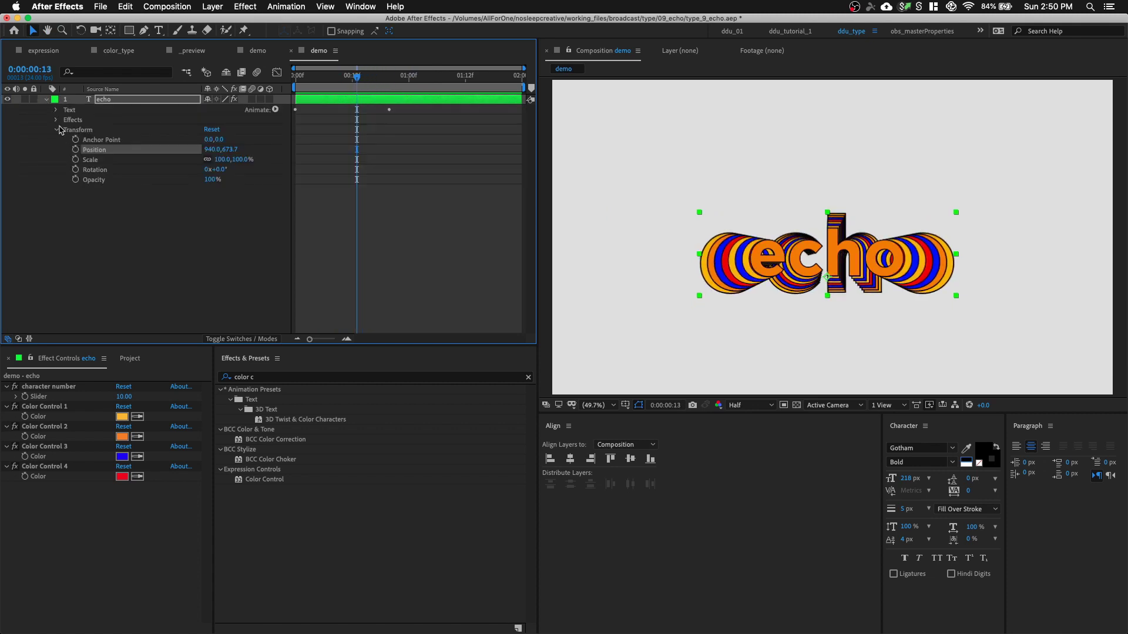
pyautogui.press('F2')
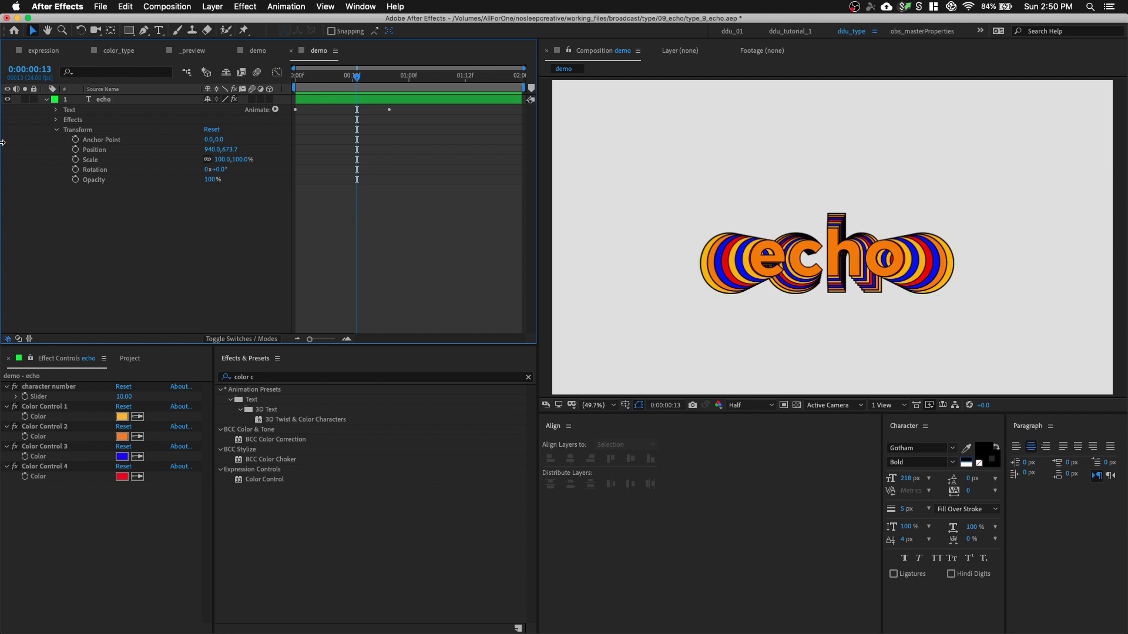
# Expand the echo layer's text animators and preview the echo animation from the start
pyautogui.click(55, 112)
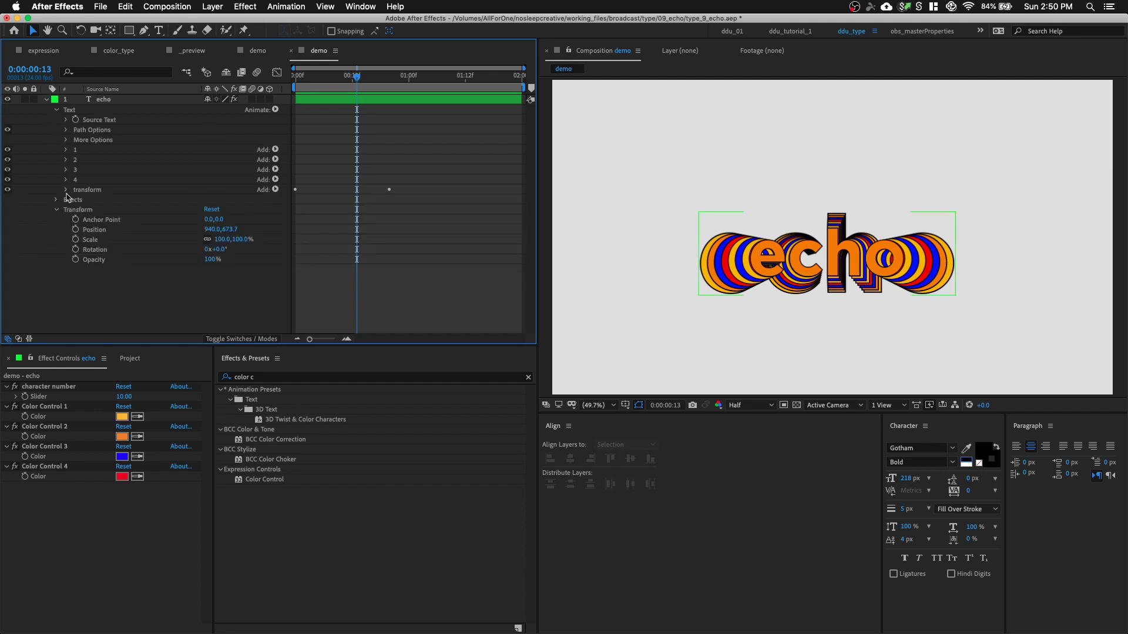
pyautogui.click(55, 211)
pyautogui.click(67, 190)
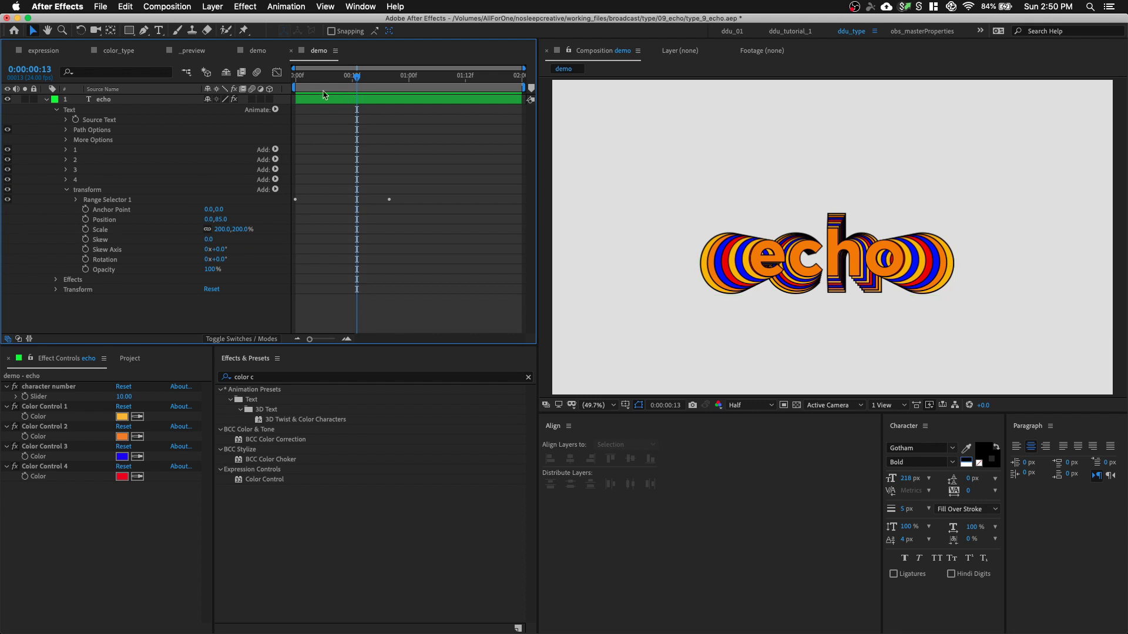
pyautogui.press('Home')
pyautogui.press('space')
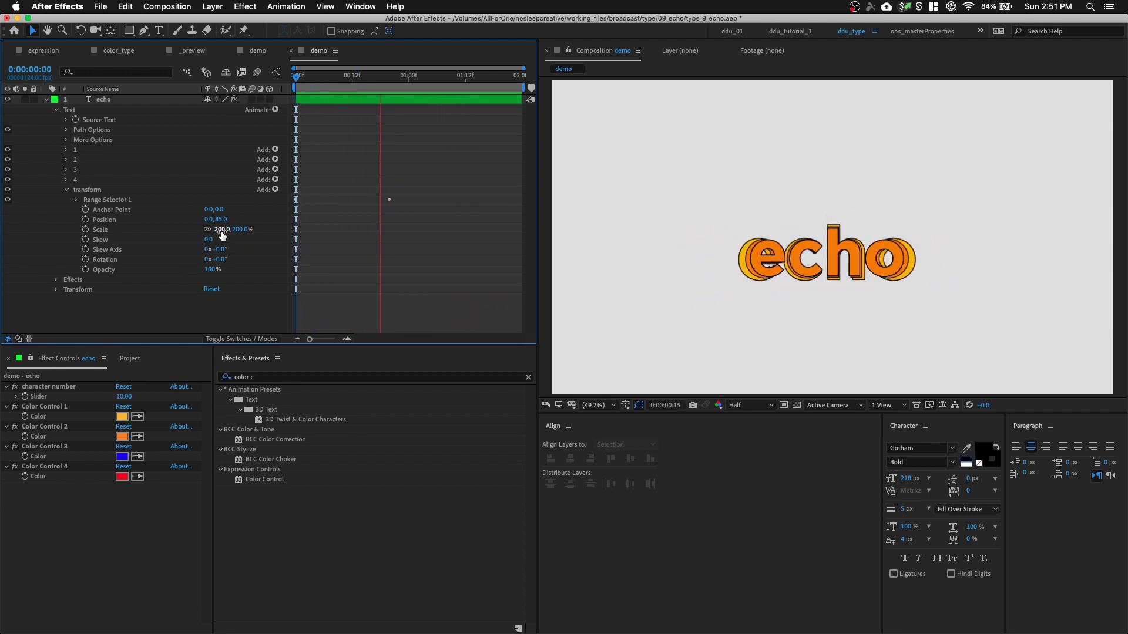
# Set Range Selector 1's Advanced Shape to Ramp Up and collapse the animator group
pyautogui.click(76, 200)
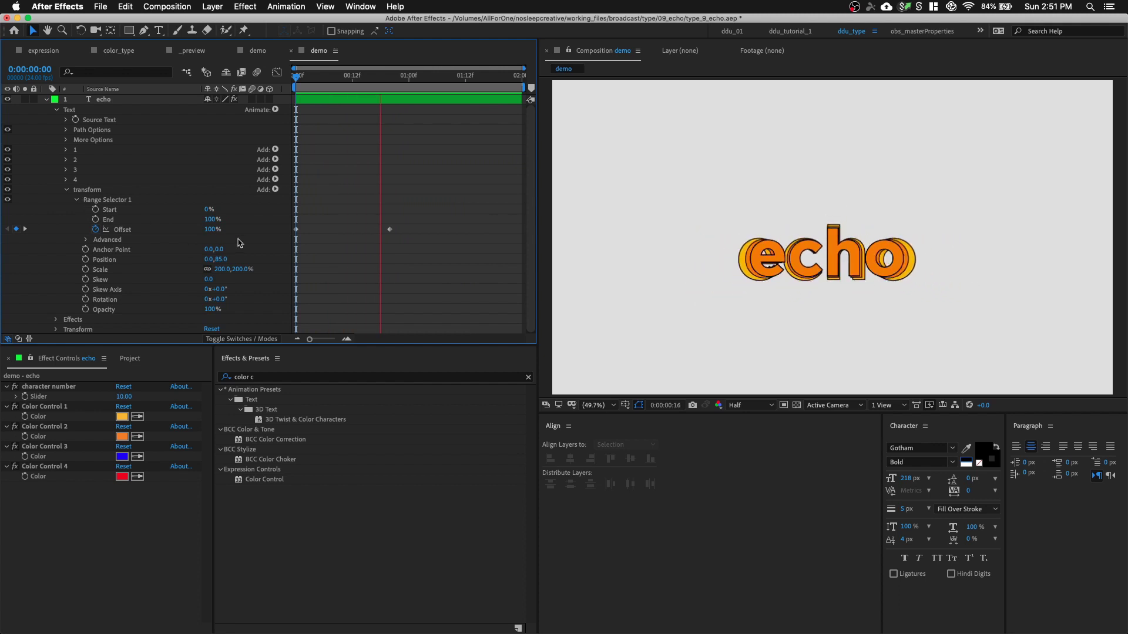
pyautogui.click(86, 240)
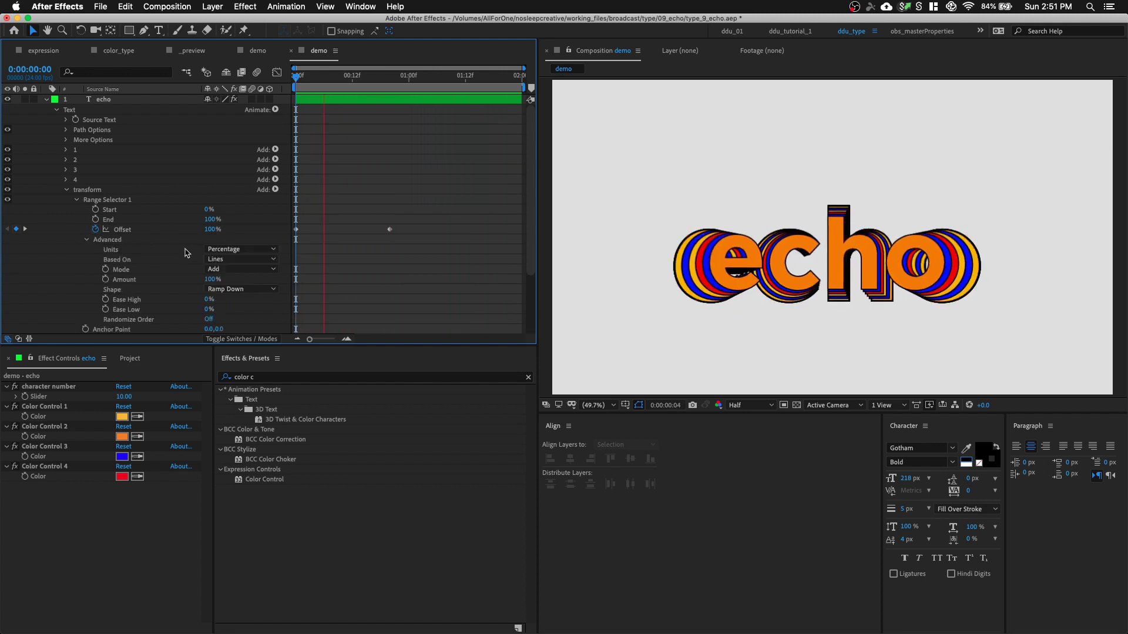
pyautogui.click(241, 289)
pyautogui.click(247, 313)
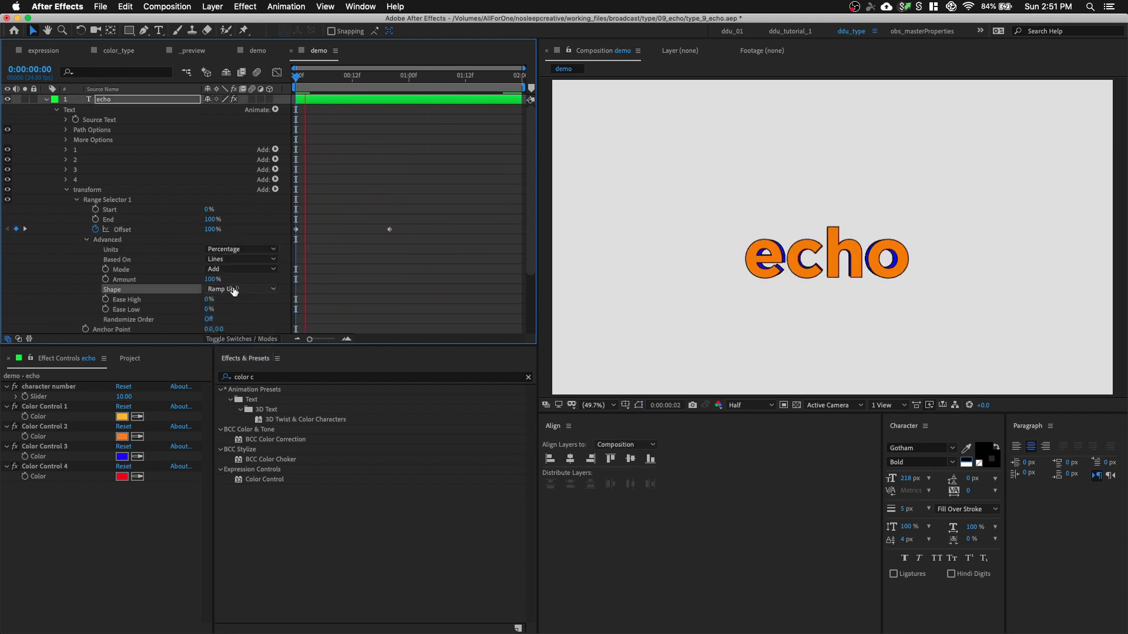
pyautogui.click(810, 256)
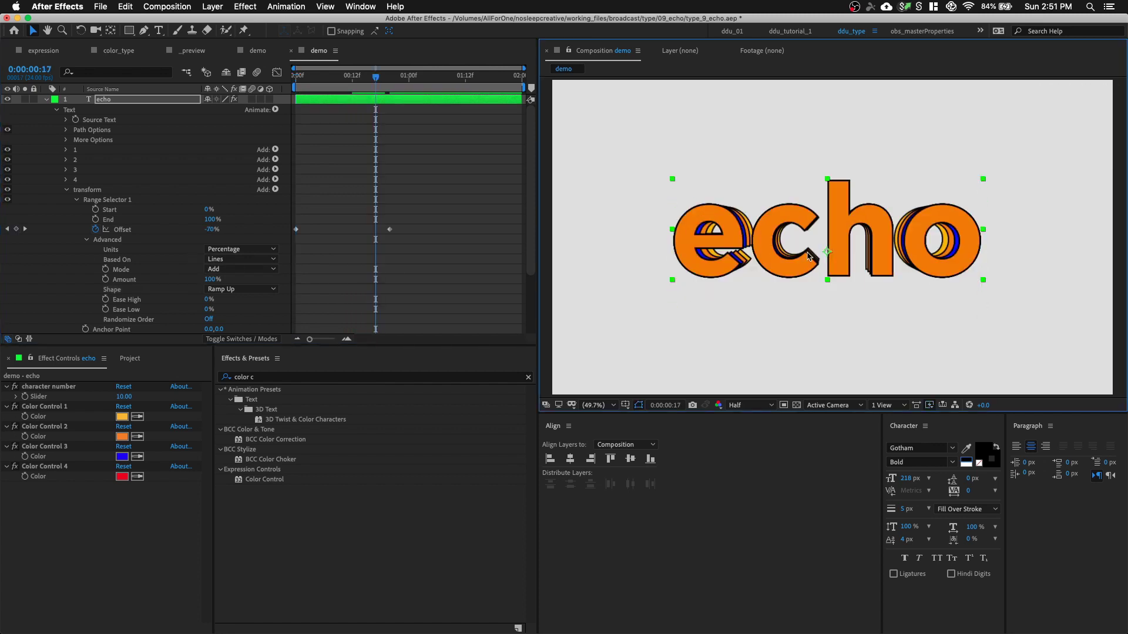
pyautogui.click(82, 113)
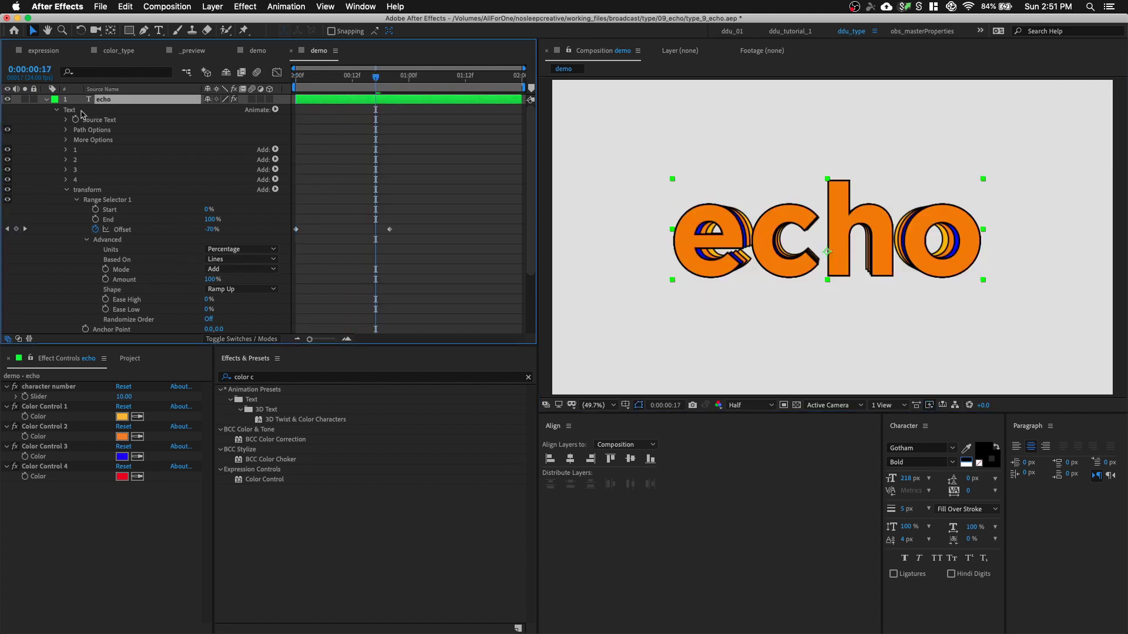
pyautogui.click(68, 189)
# Duplicate the echo layer, change its text to 'subtitle', and set the font size to 100 px
pyautogui.press('super+d')
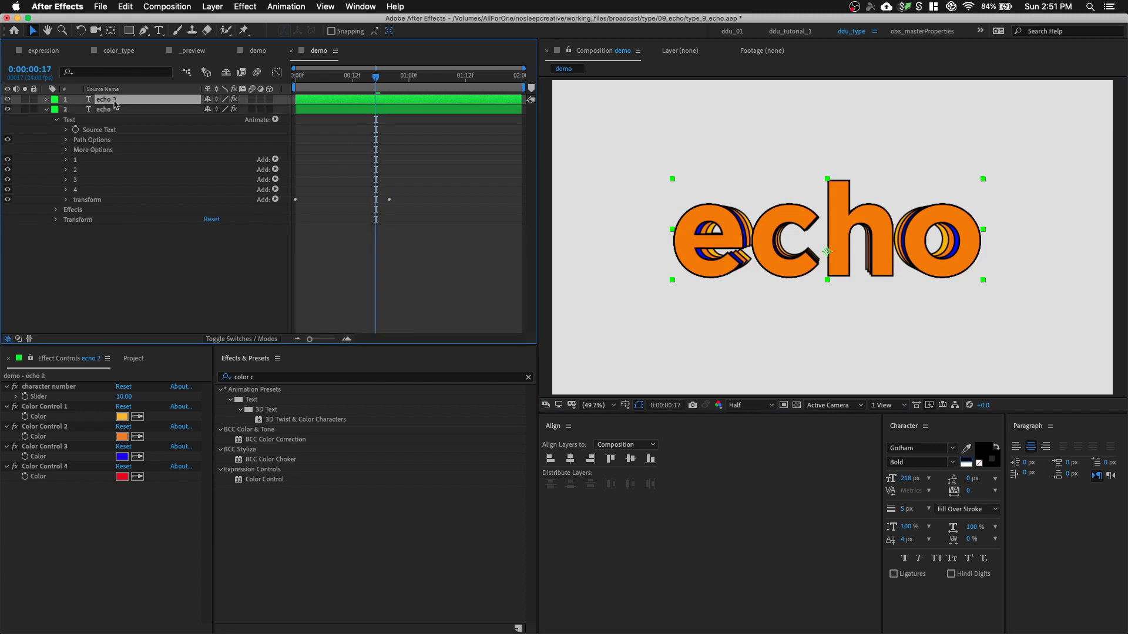
pyautogui.doubleClick(113, 102)
pyautogui.write('s')
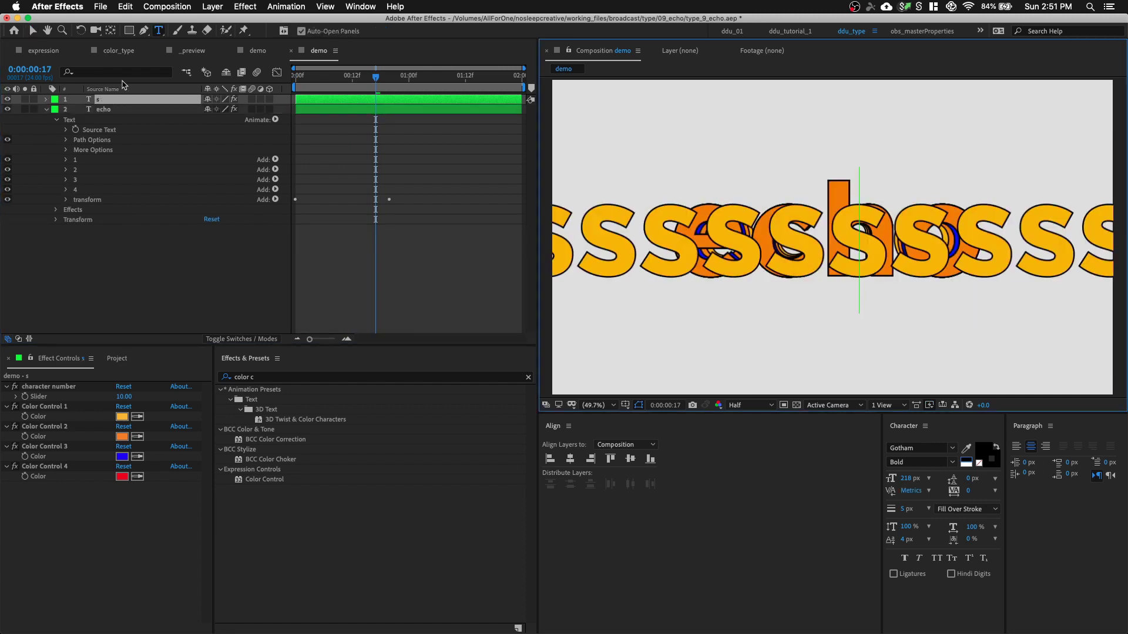
pyautogui.write('ubtitle')
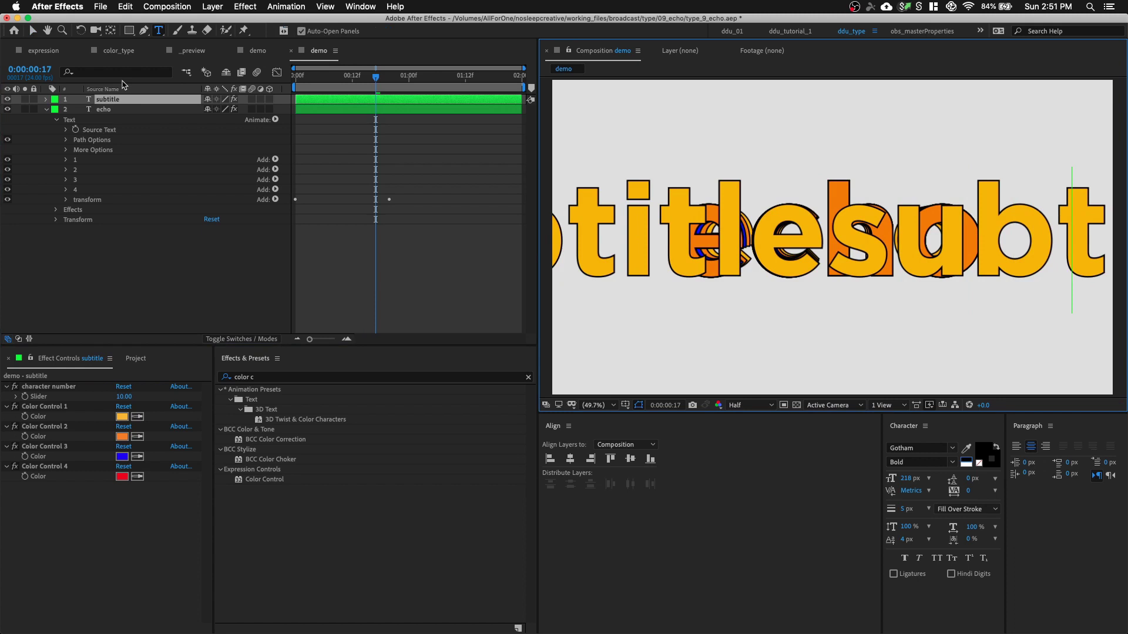
pyautogui.press('super+a')
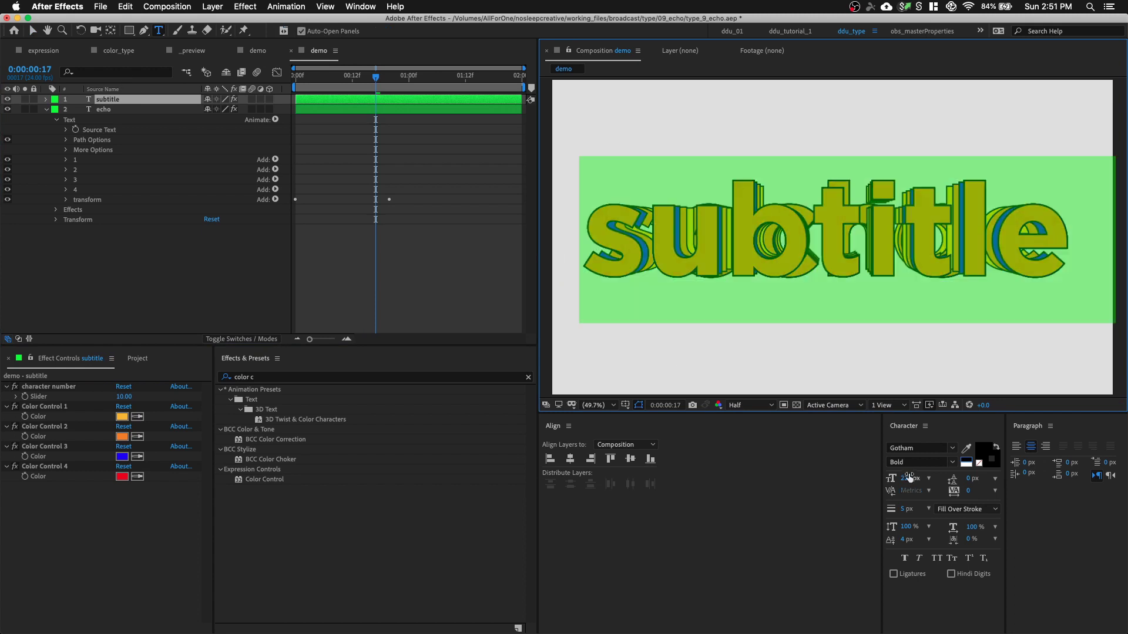
pyautogui.click(905, 477)
pyautogui.write('100')
pyautogui.press('Return')
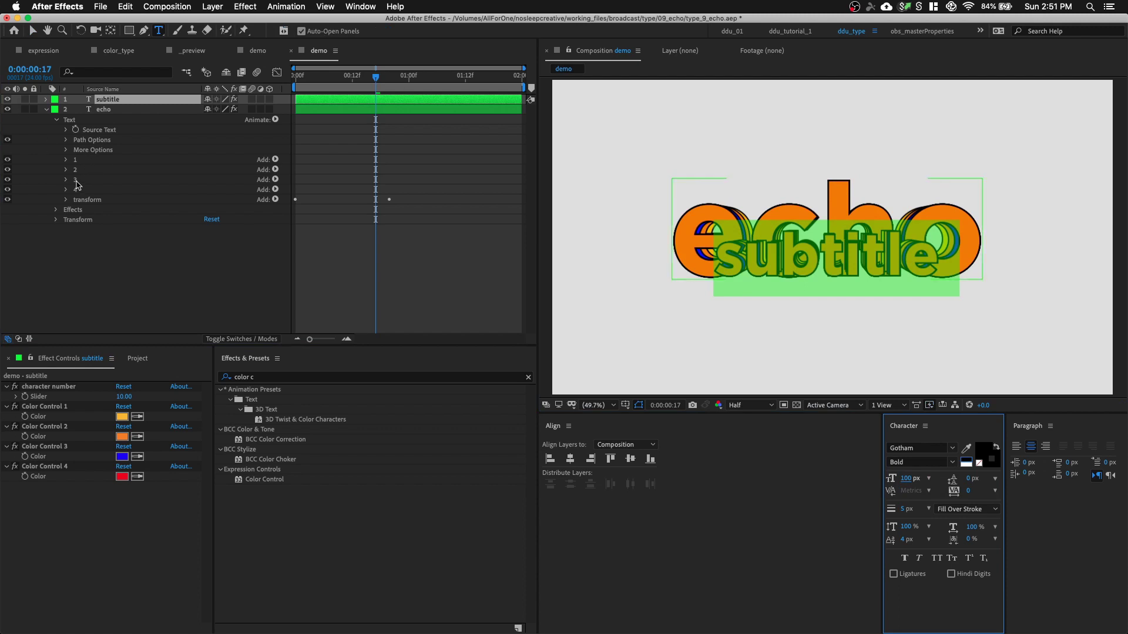
# Set the subtitle animator's Scale to 100% and move the subtitle below the echo title
pyautogui.click(48, 110)
pyautogui.click(46, 99)
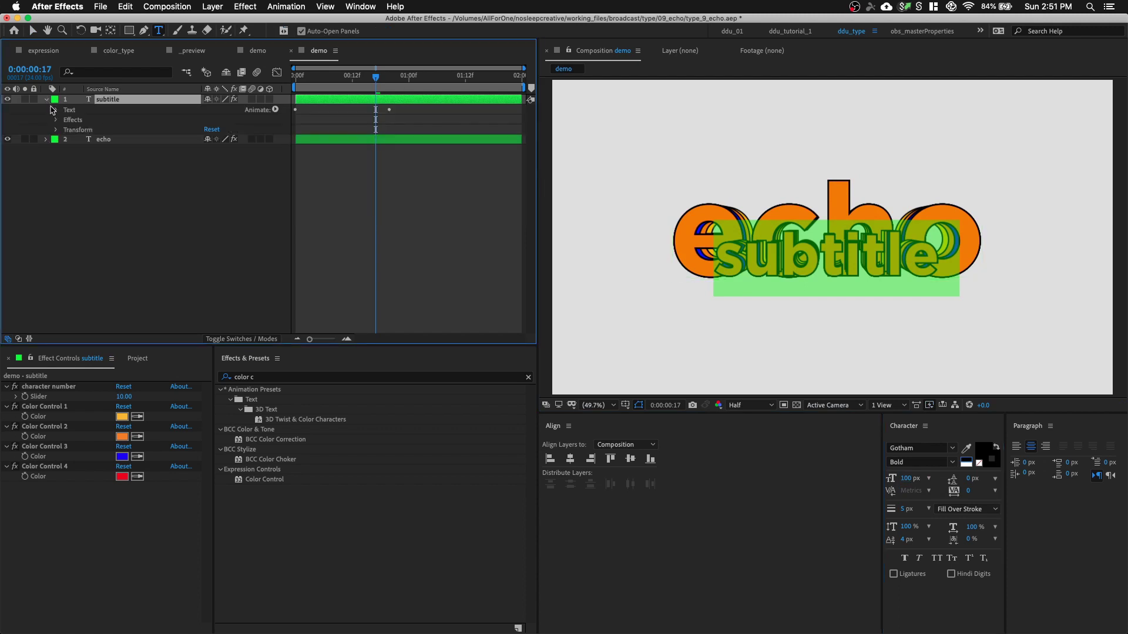
pyautogui.click(57, 110)
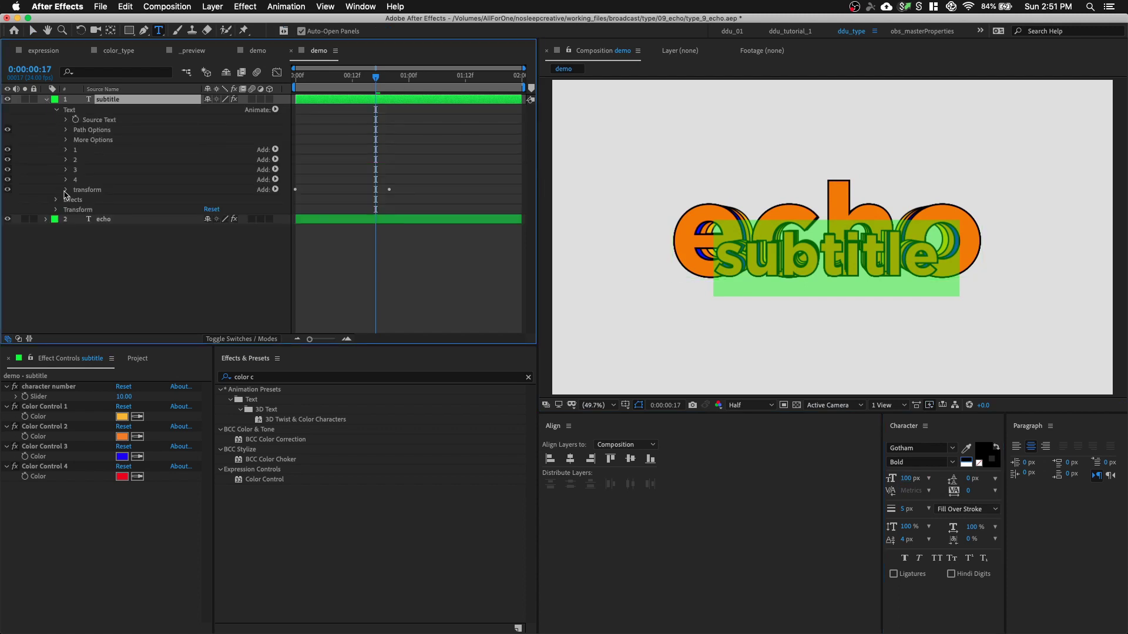
pyautogui.click(67, 189)
pyautogui.write('1')
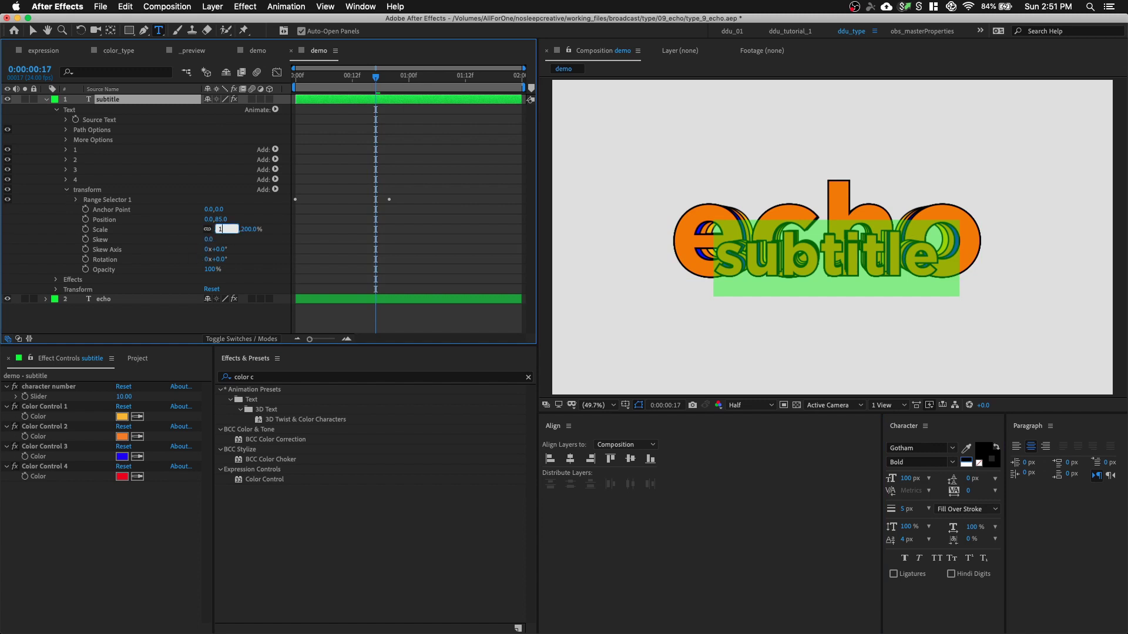
pyautogui.write('00')
pyautogui.press('Return')
pyautogui.press('Return')
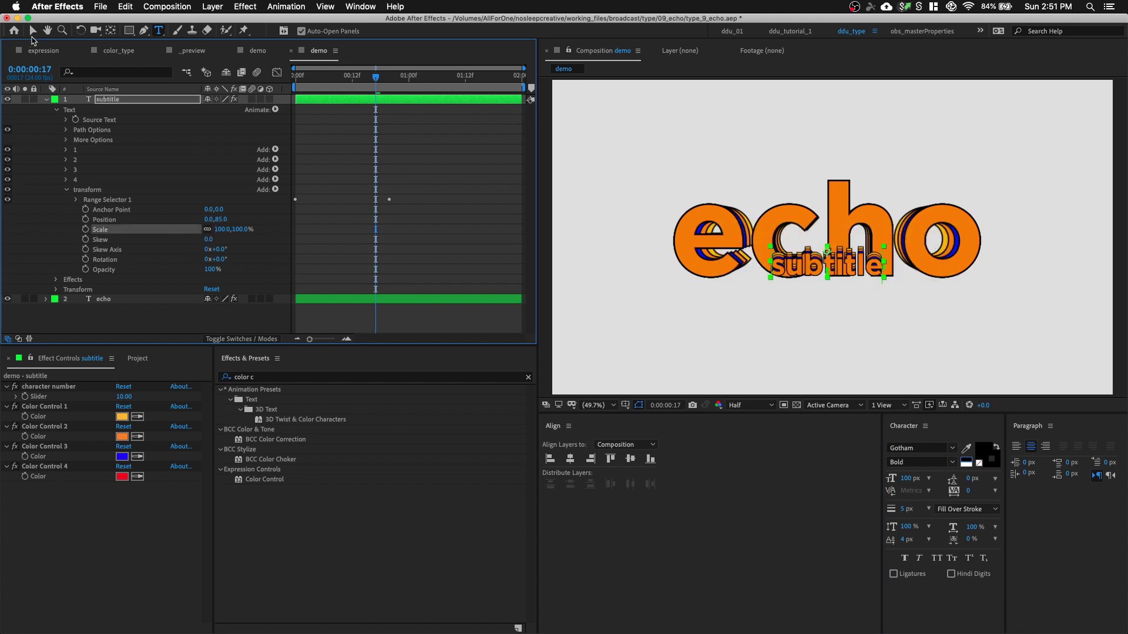
pyautogui.press('v')
pyautogui.moveTo(859, 274); pyautogui.dragTo(861, 316)
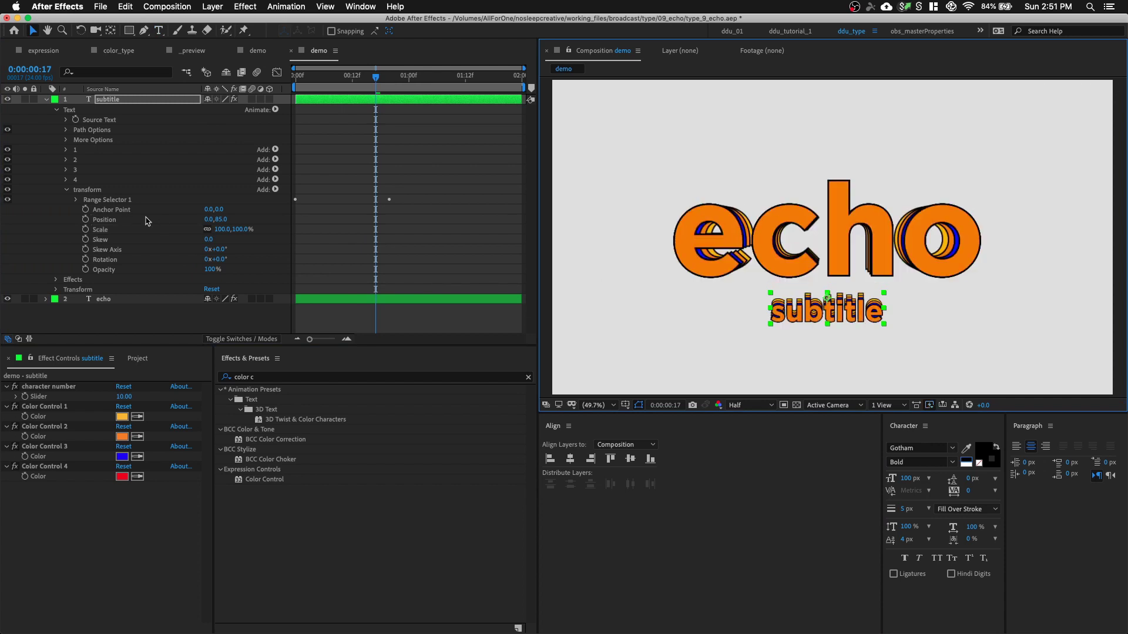
# Set the subtitle animator's Position to 0,400 and preview the animation from the start
pyautogui.moveTo(218, 222); pyautogui.dragTo(222, 219)
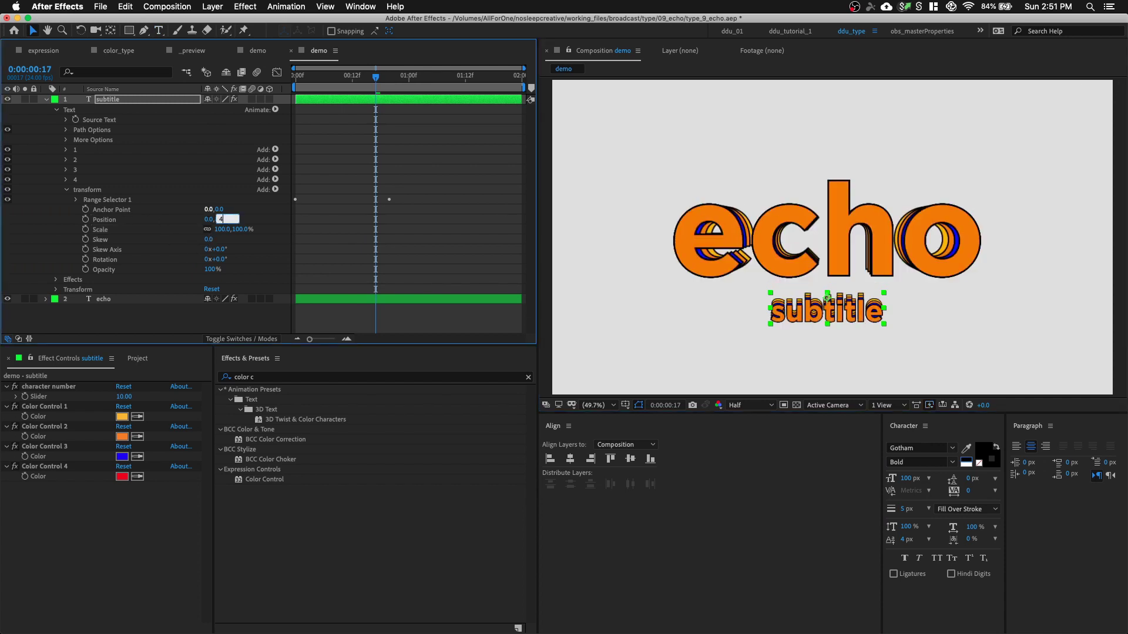
pyautogui.write('400')
pyautogui.press('Return')
pyautogui.press('space')
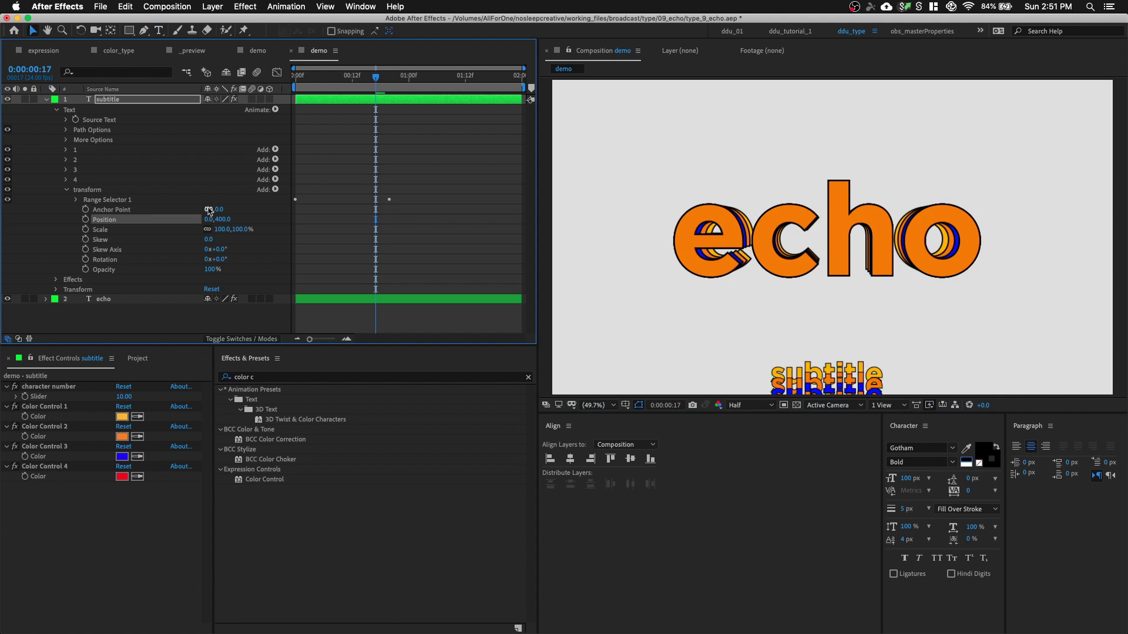
pyautogui.press('Home')
pyautogui.press('space')
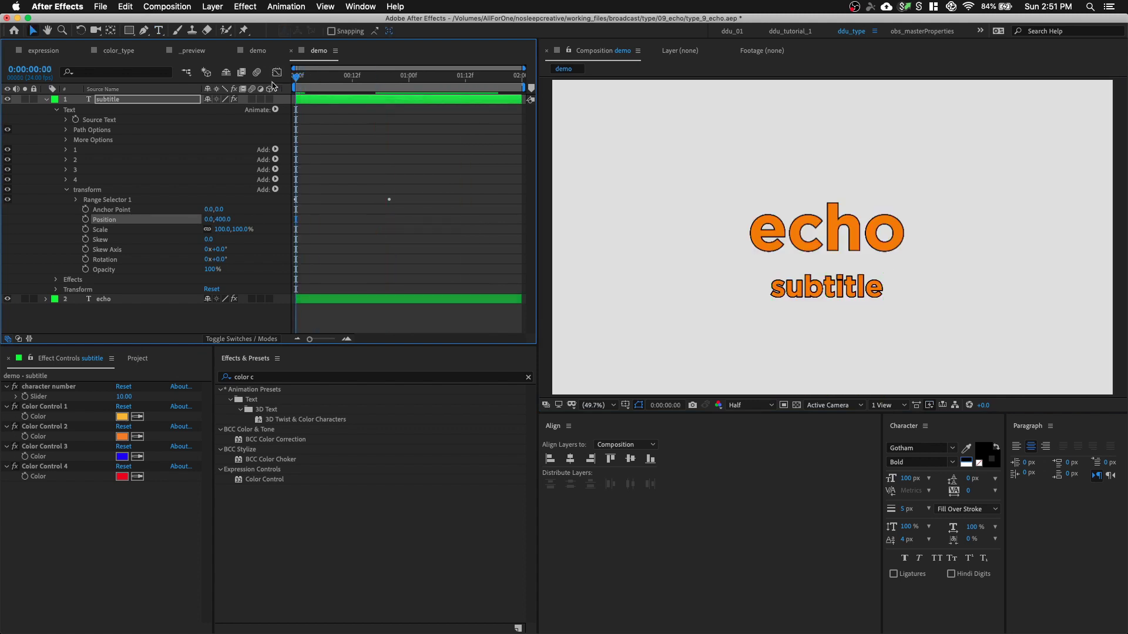
pyautogui.press('space')
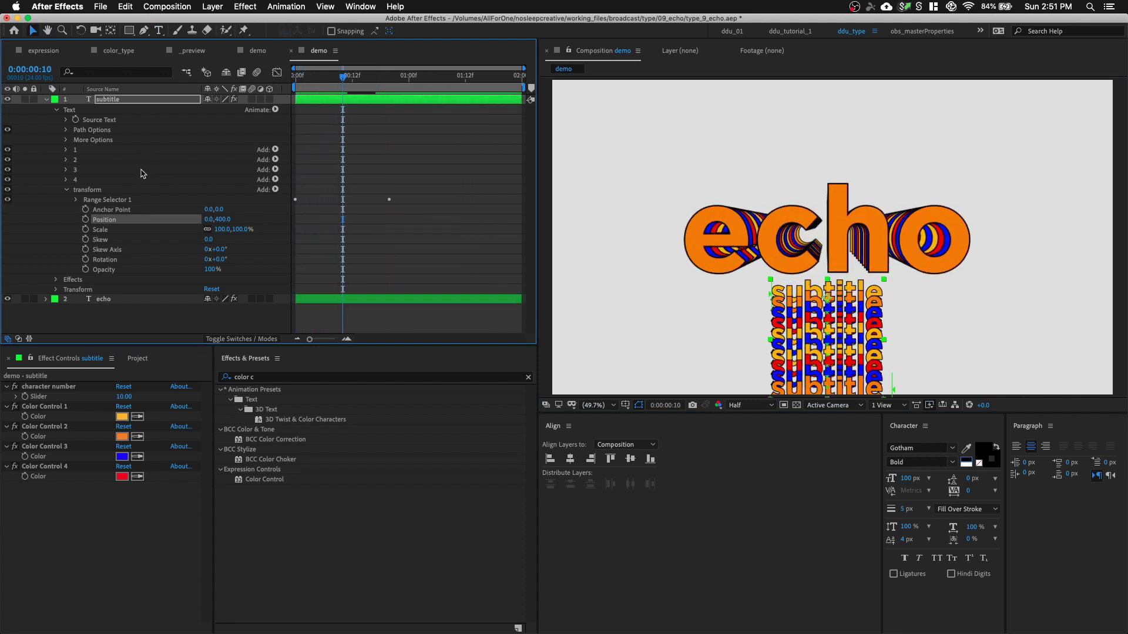
# Time-reverse the subtitle's Offset keyframes, preview, and nudge the subtitle slightly lower
pyautogui.click(154, 101)
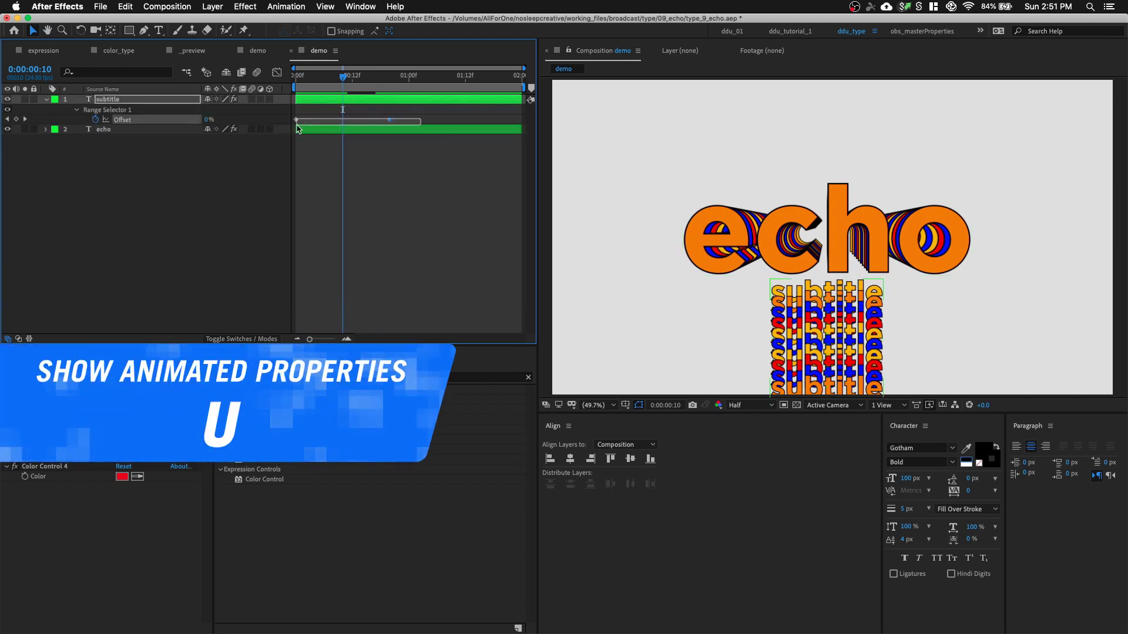
pyautogui.rightClick(298, 122)
pyautogui.moveTo(368, 262)
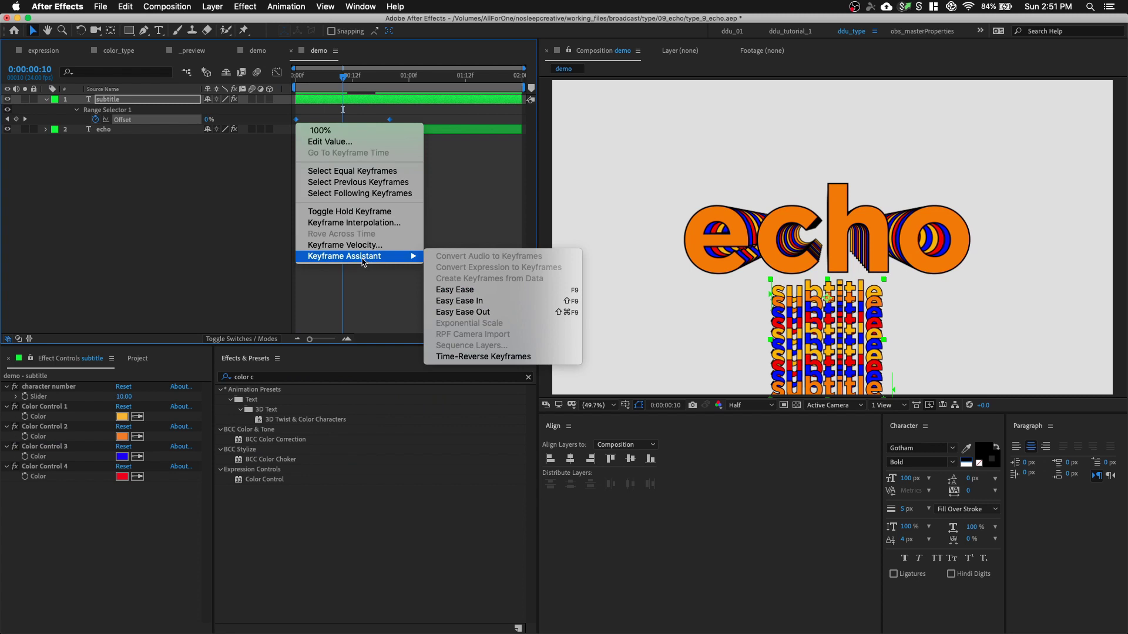
pyautogui.click(476, 357)
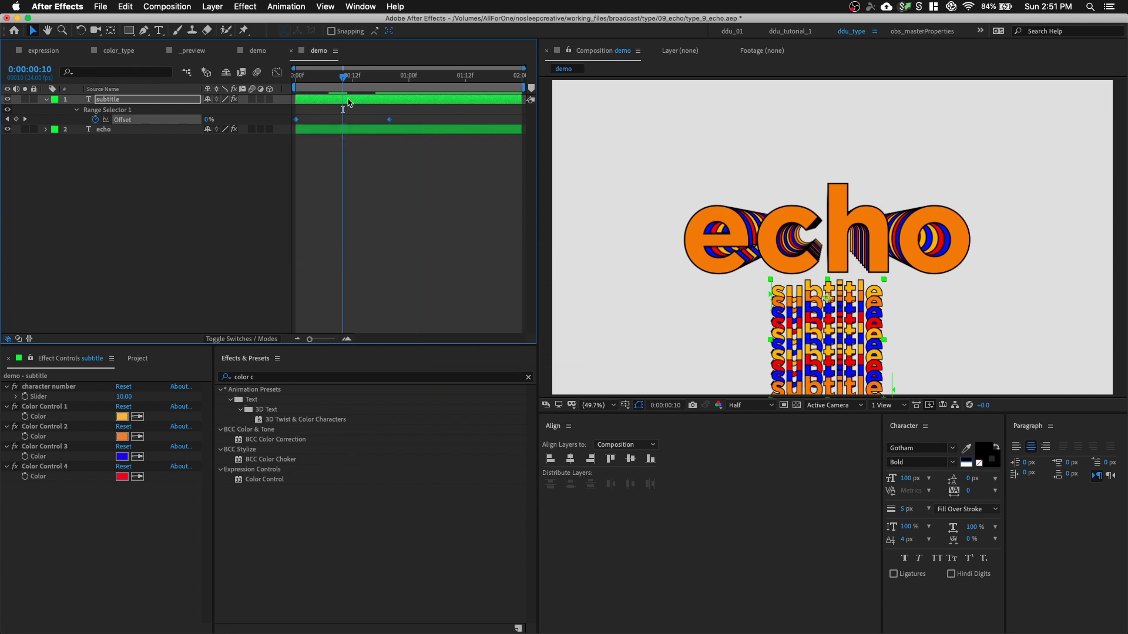
pyautogui.press('space')
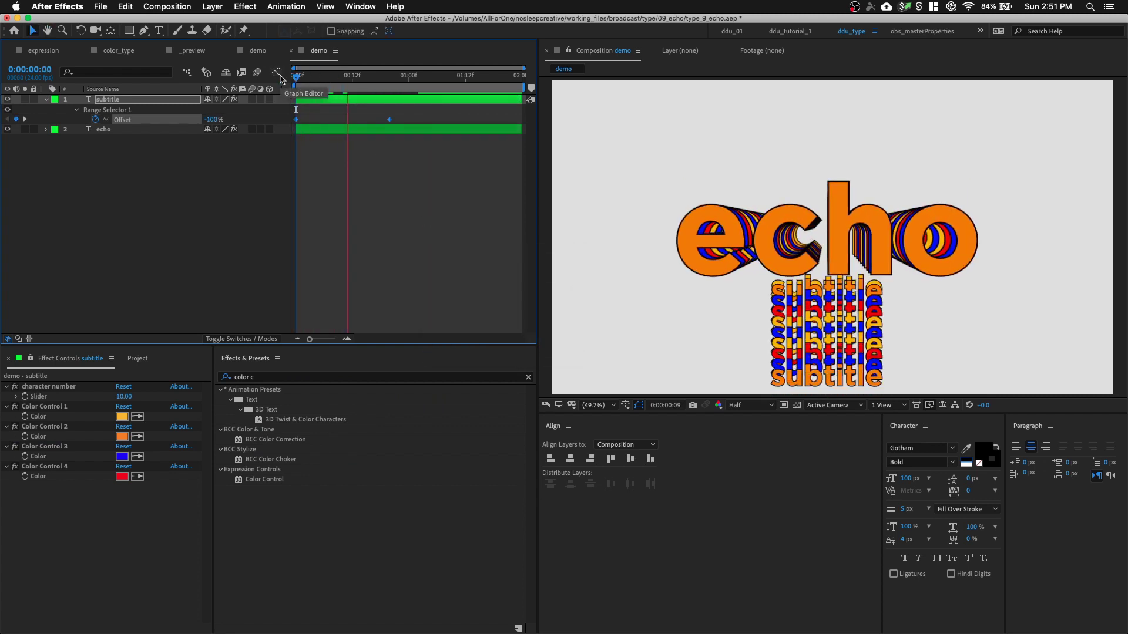
pyautogui.click(814, 317)
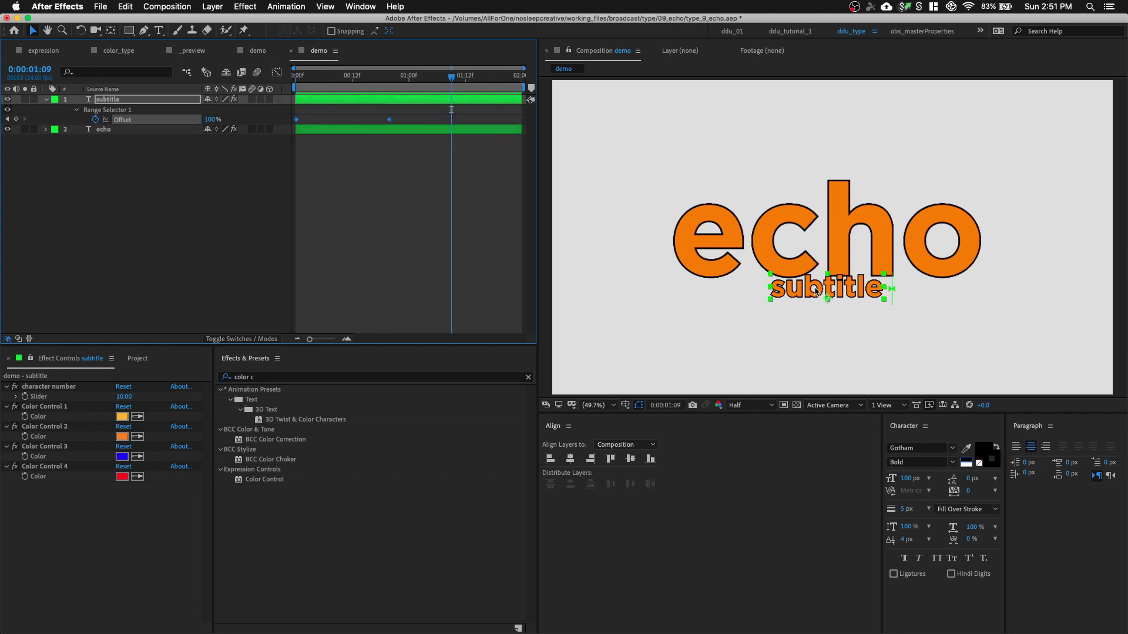
pyautogui.moveTo(814, 318); pyautogui.dragTo(837, 299)
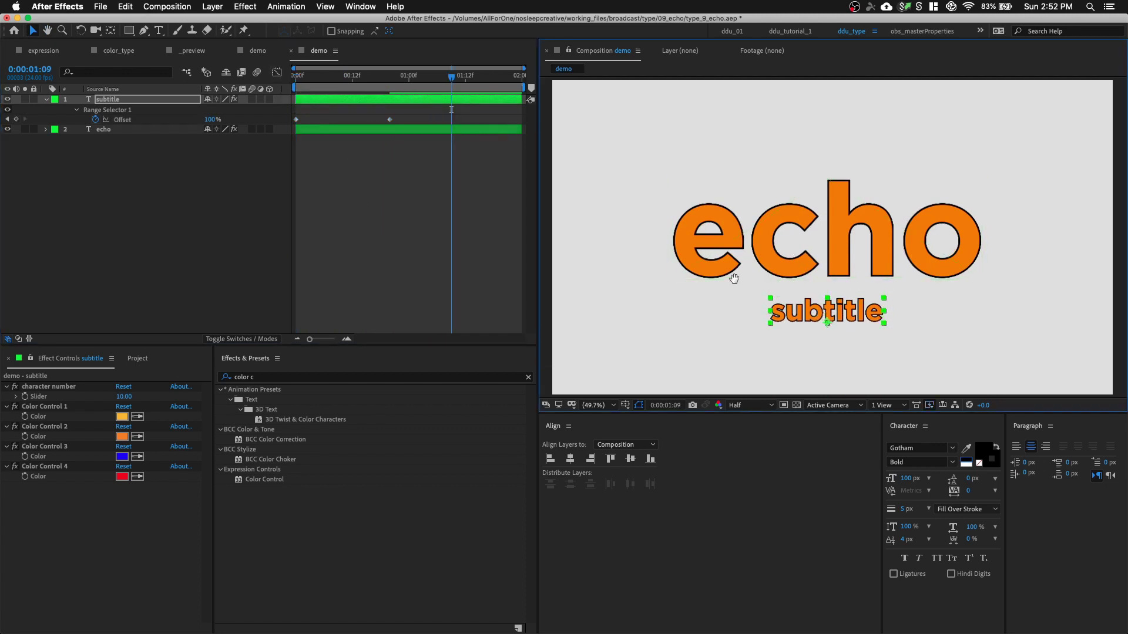